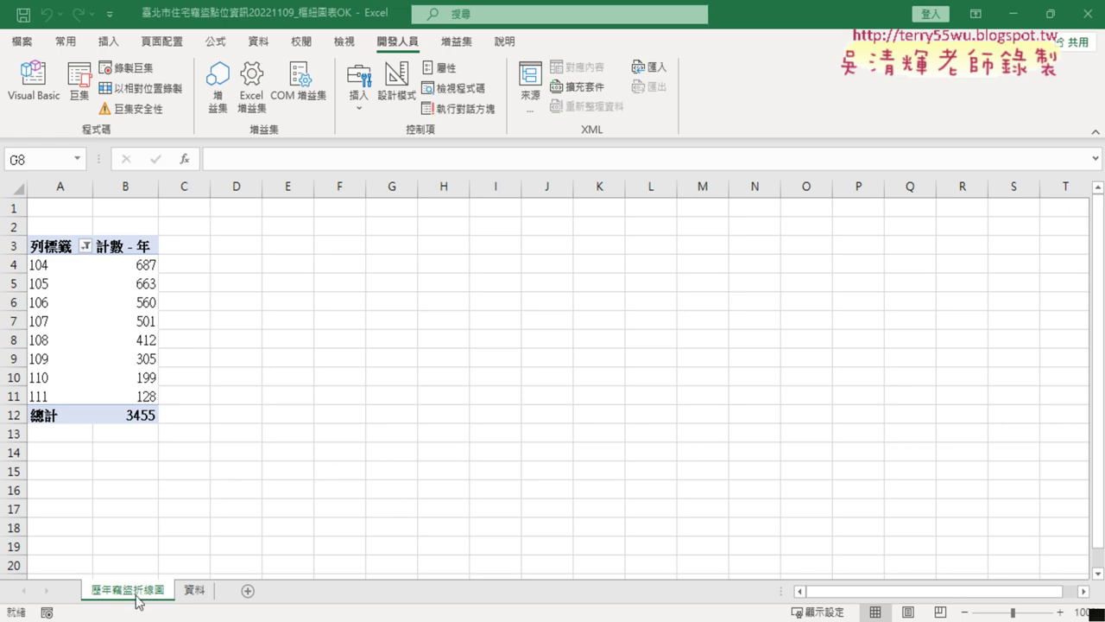
Step: Show Module3's macro code in the VBA editor and select the ActiveSheet.Name line
click(36, 86)
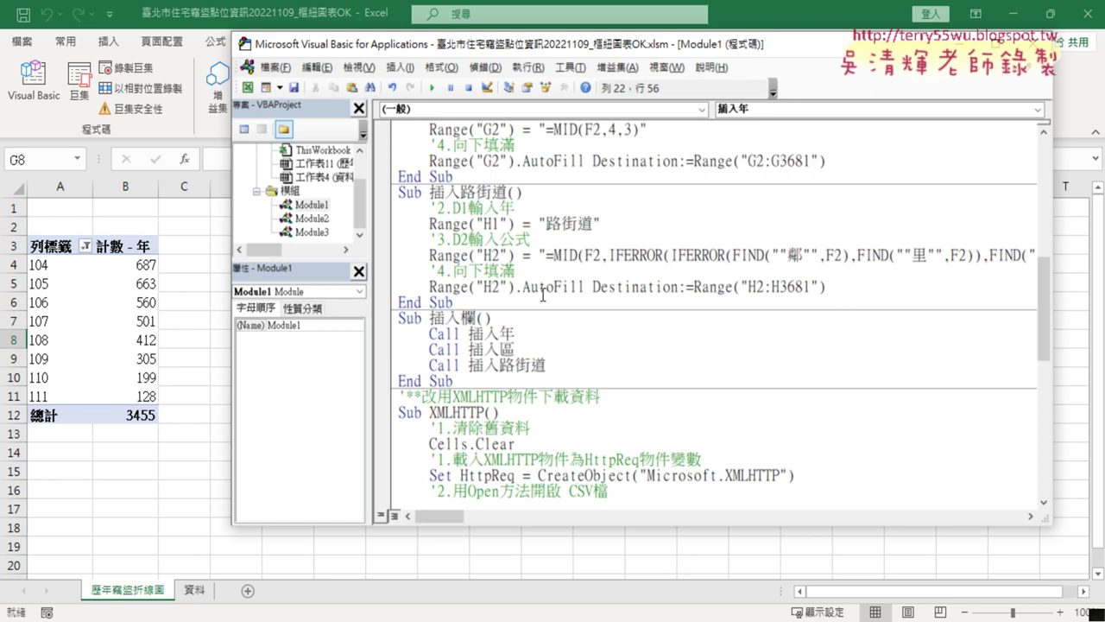
double_click(311, 232)
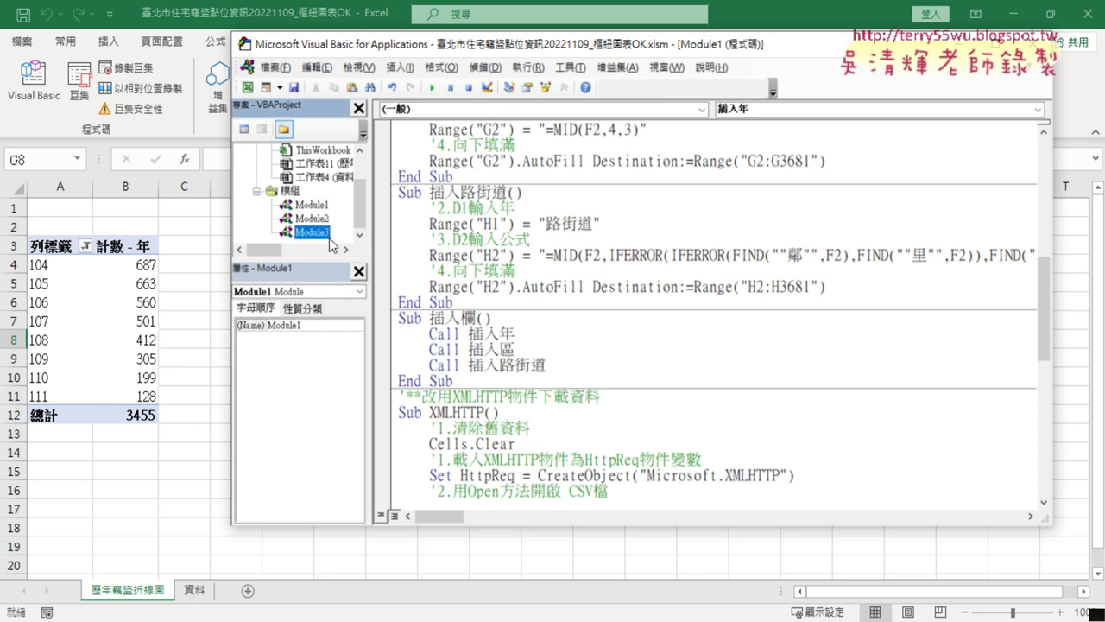
scroll(552, 275, down, 4)
scroll(552, 275, up, 4)
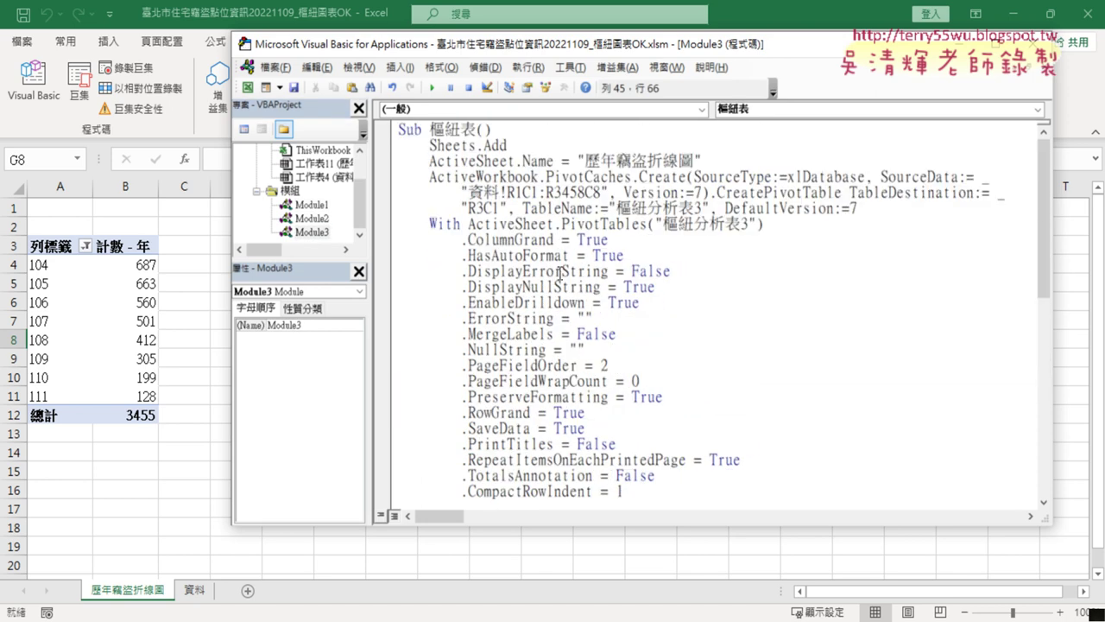
drag(713, 161, 362, 160)
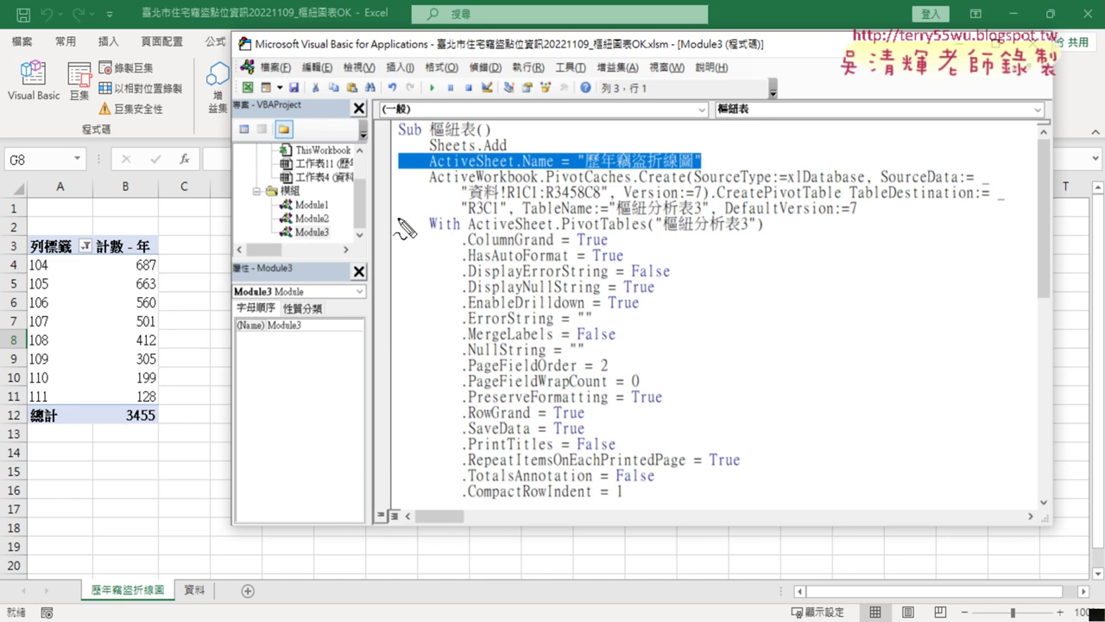
Step: Underline the sheet-naming line, arrow it to 歷年竊盜折線圖, circle the counts, then clear marks
drag(430, 171, 524, 174)
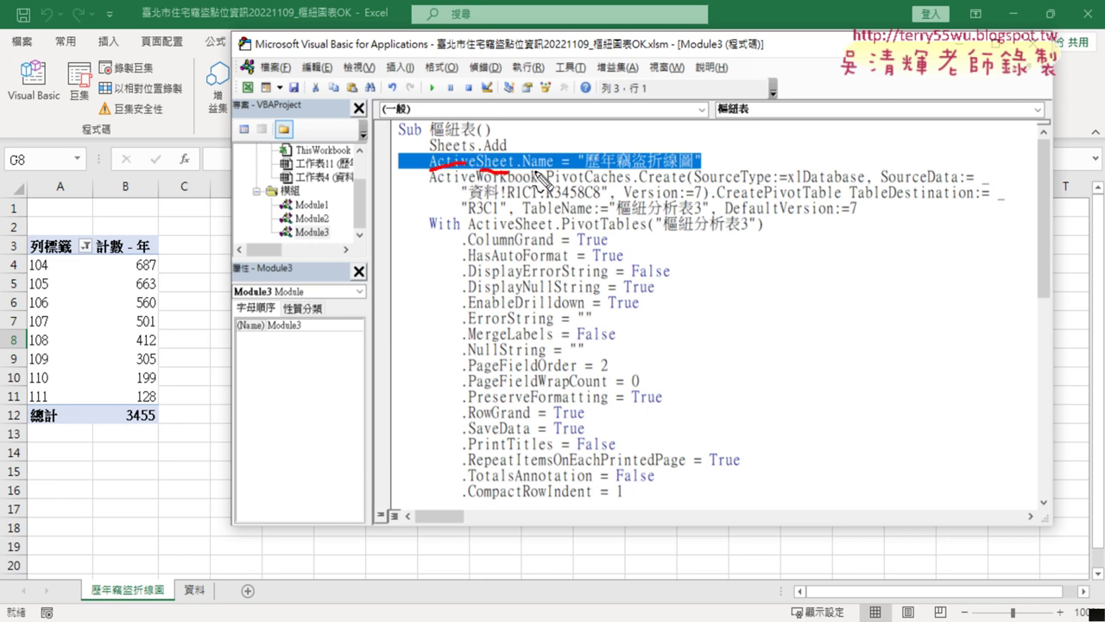
drag(529, 177, 713, 171)
mouse_move(404, 163)
mouse_down()
mouse_move(222, 370)
mouse_move(110, 572)
mouse_up()
drag(158, 550, 112, 571)
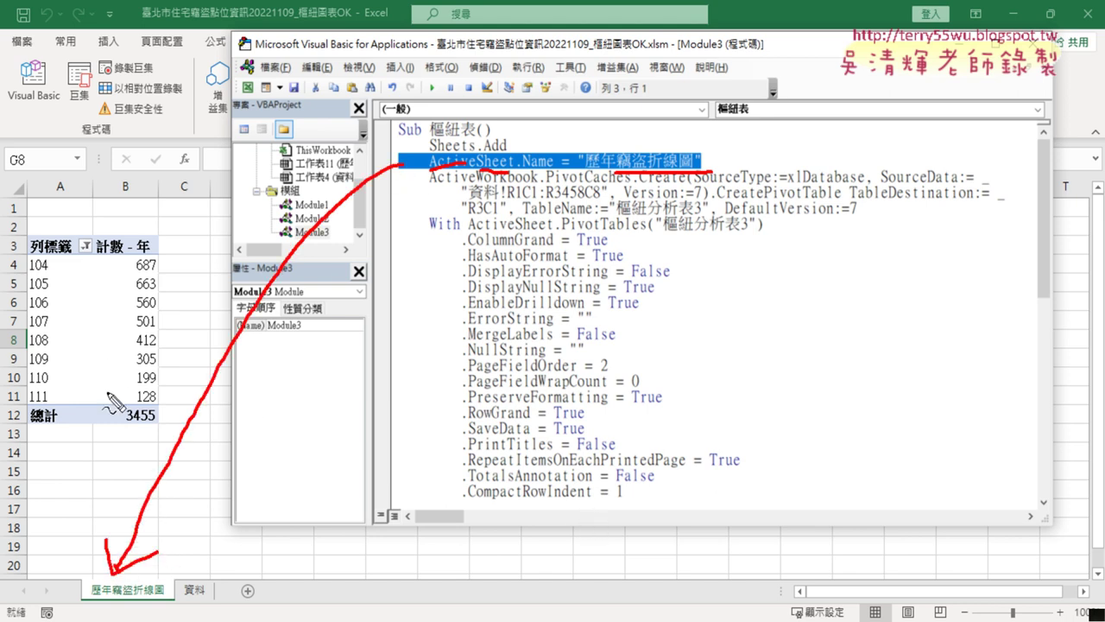
drag(108, 457, 69, 436)
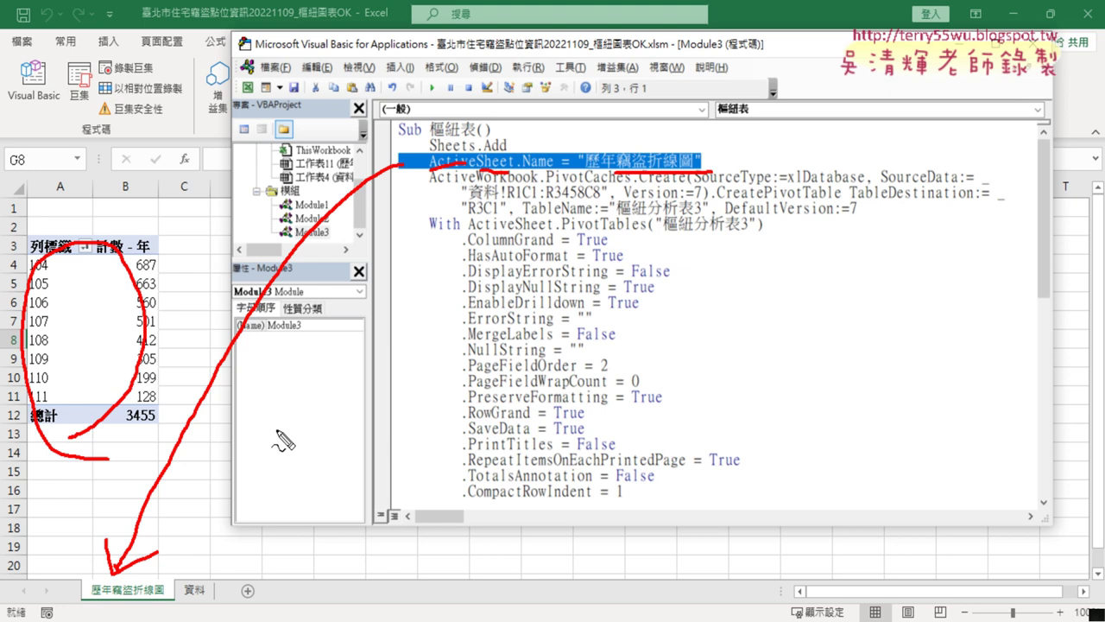
key(Escape)
Step: Return to the worksheet and select D2:M20 beside the pivot table as the chart area
click(214, 295)
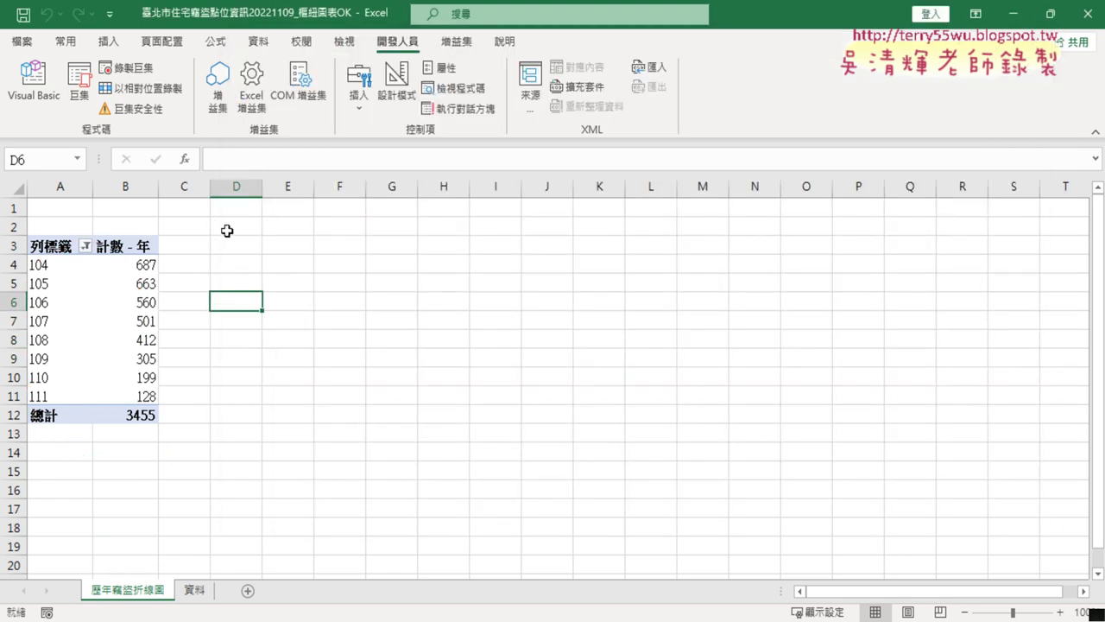
mouse_move(227, 227)
mouse_down()
mouse_move(674, 470)
mouse_move(779, 483)
mouse_move(701, 486)
mouse_move(705, 569)
mouse_move(706, 560)
mouse_up()
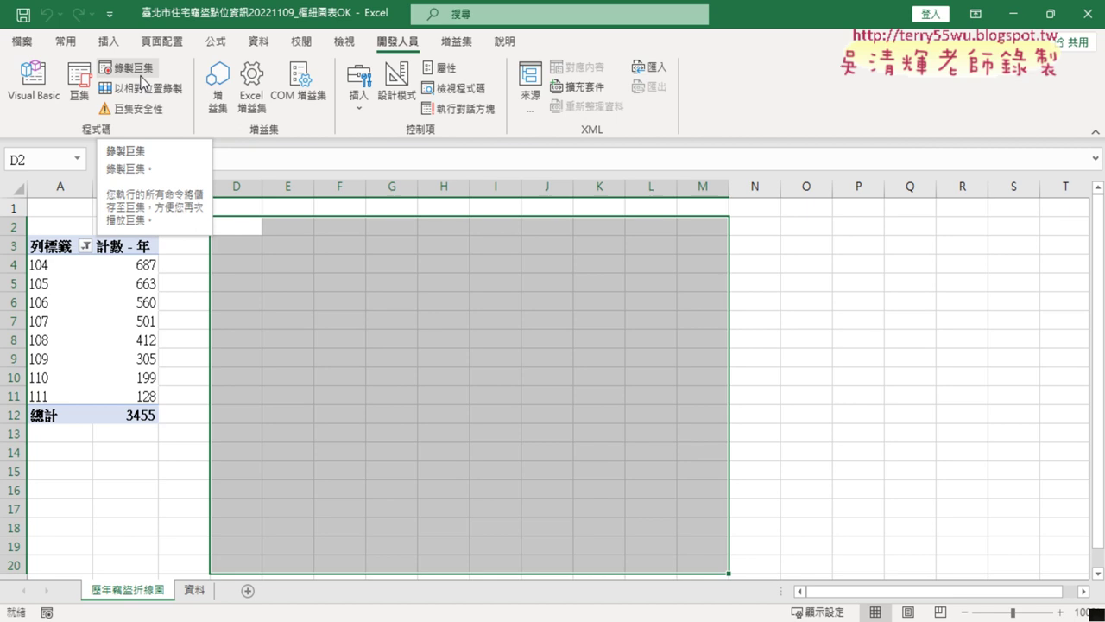
Step: Select B6:B8 in the pivot table, show PivotTable Analyze, and dismiss the pivot-cell warning
click(81, 328)
drag(129, 321, 138, 327)
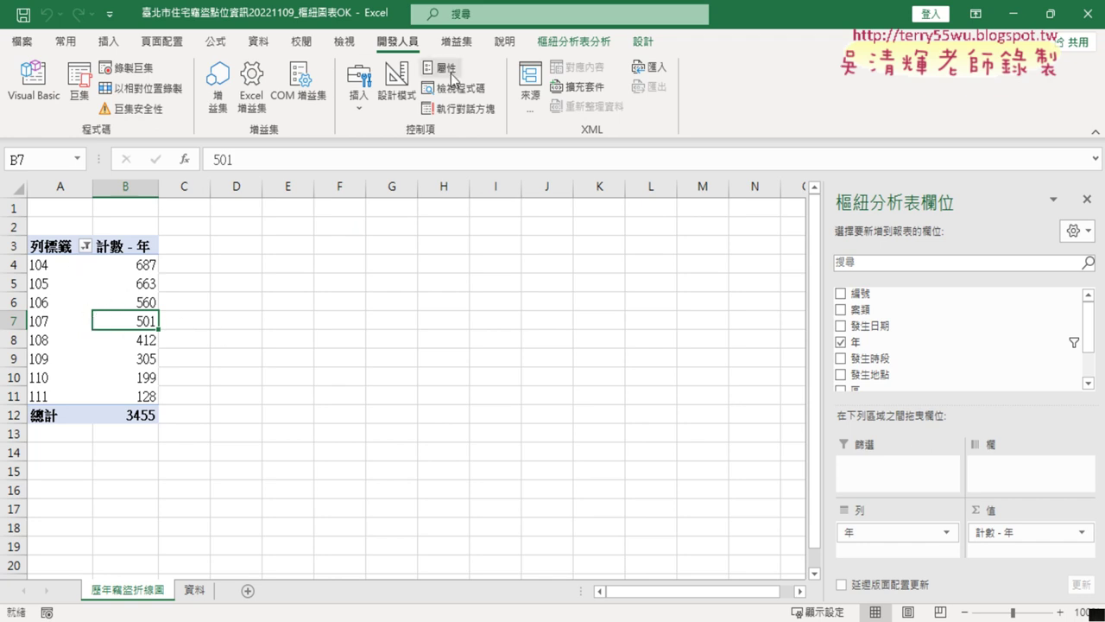
click(577, 45)
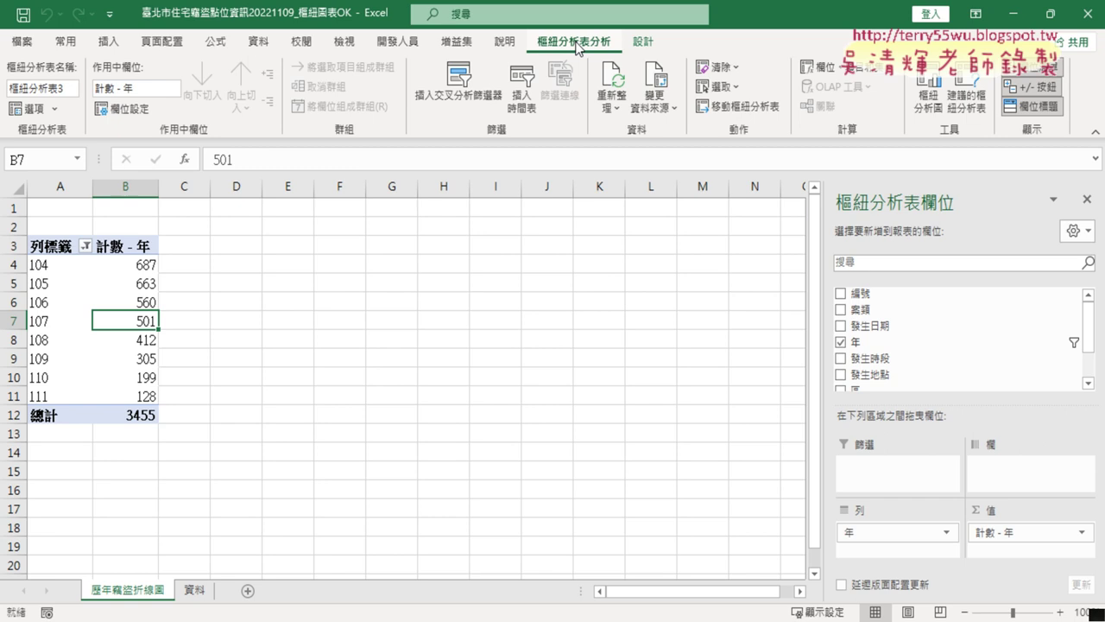
key(Delete)
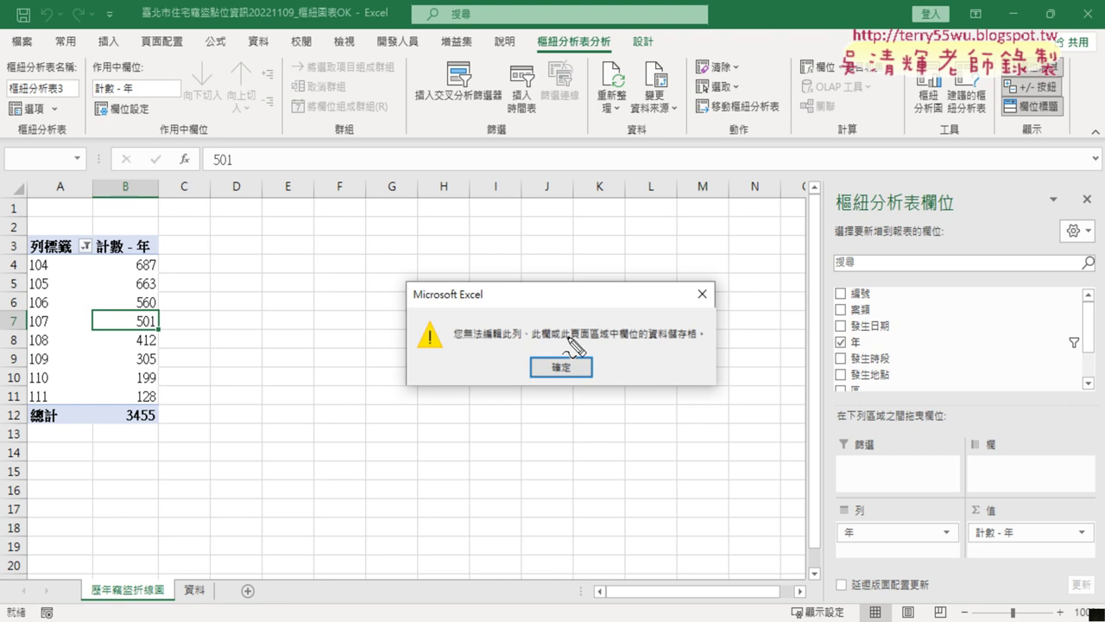
key(super+space)
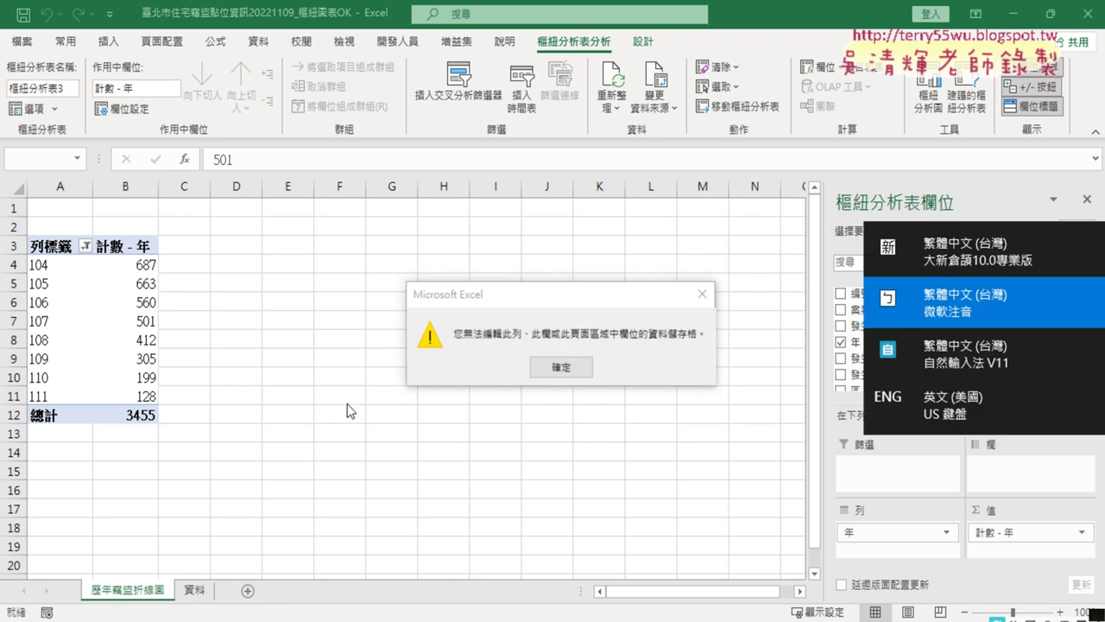
click(542, 370)
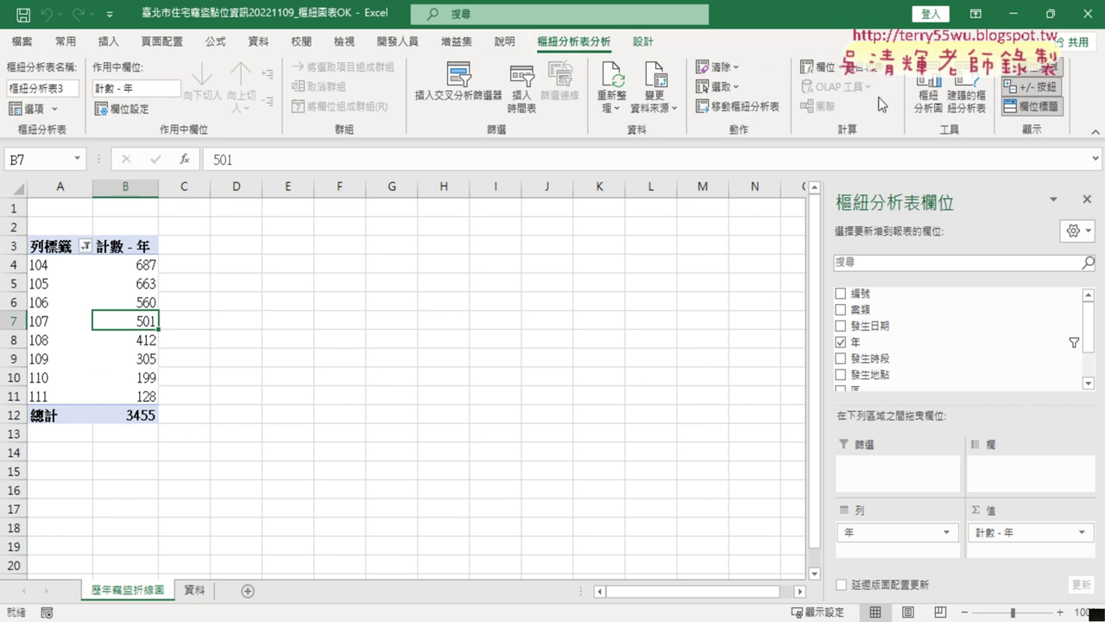
click(929, 117)
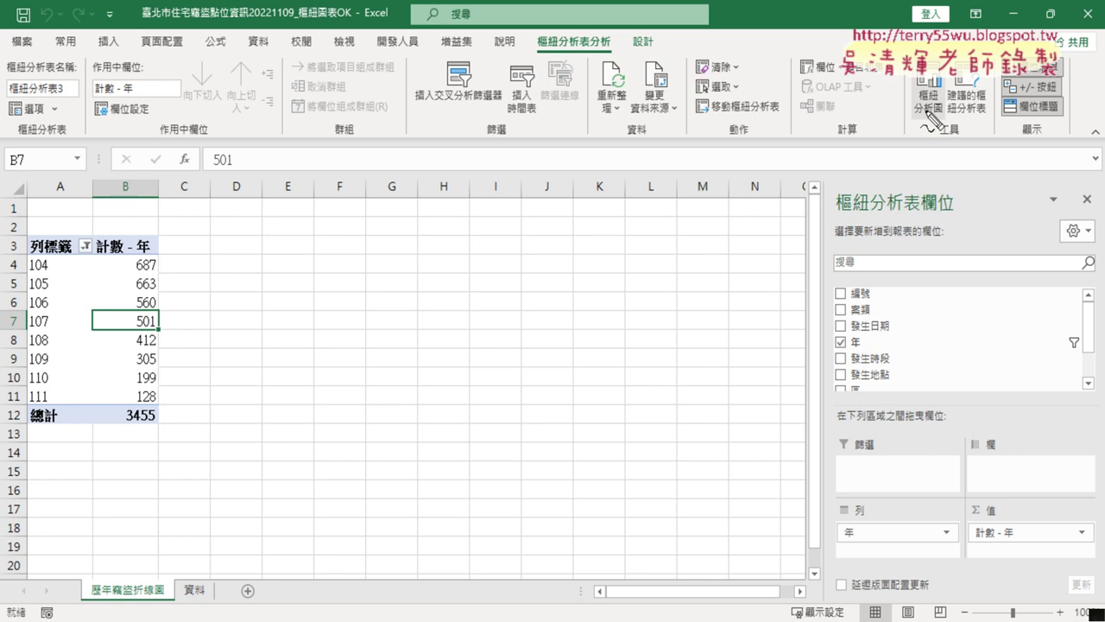
drag(915, 137, 938, 147)
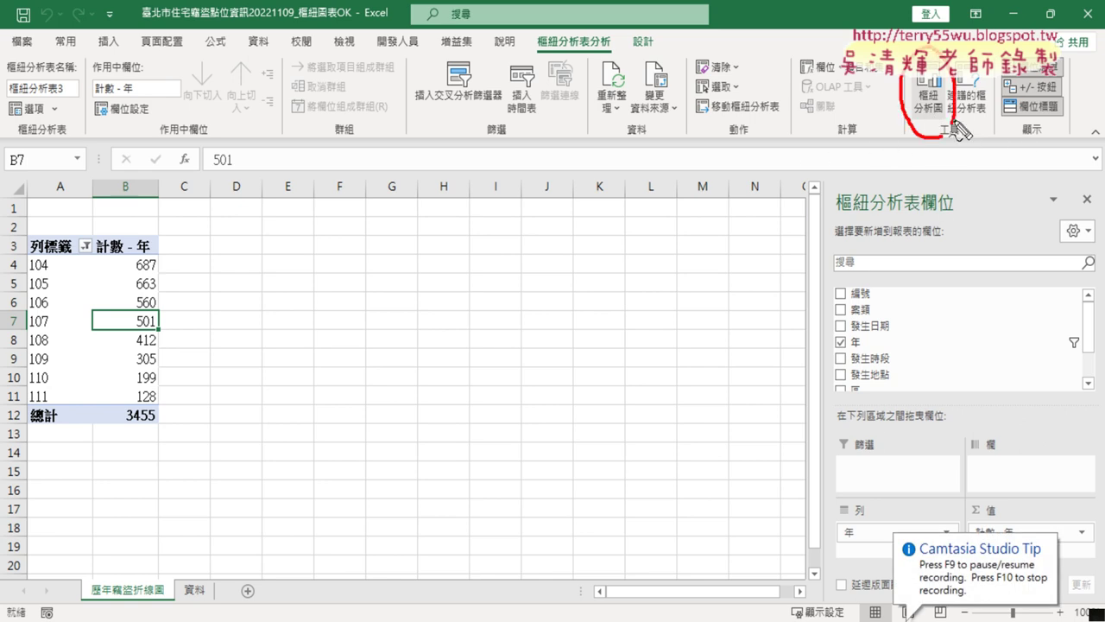
drag(604, 66, 626, 52)
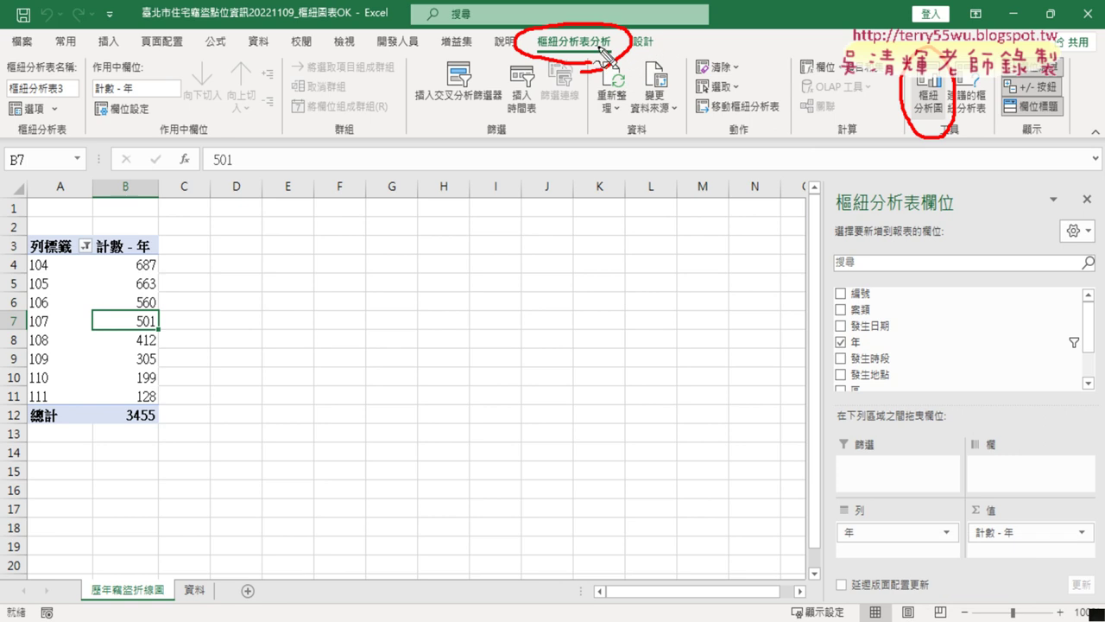
drag(155, 329, 130, 349)
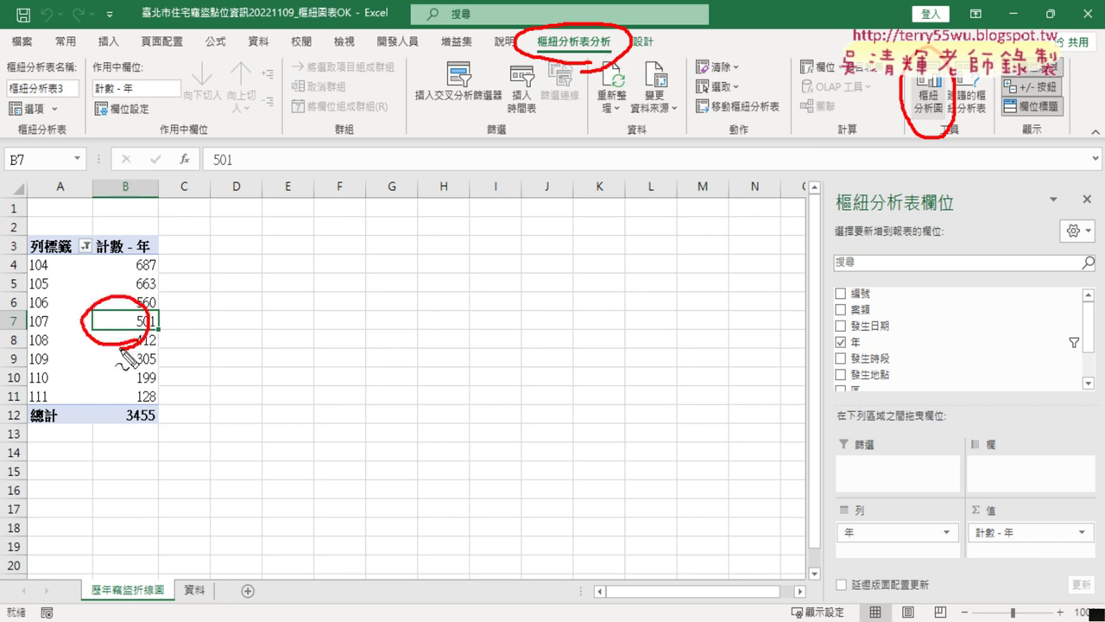
mouse_move(155, 286)
mouse_down()
mouse_move(157, 268)
mouse_move(276, 104)
mouse_move(475, 69)
mouse_move(764, 79)
mouse_move(846, 108)
mouse_move(794, 130)
mouse_up()
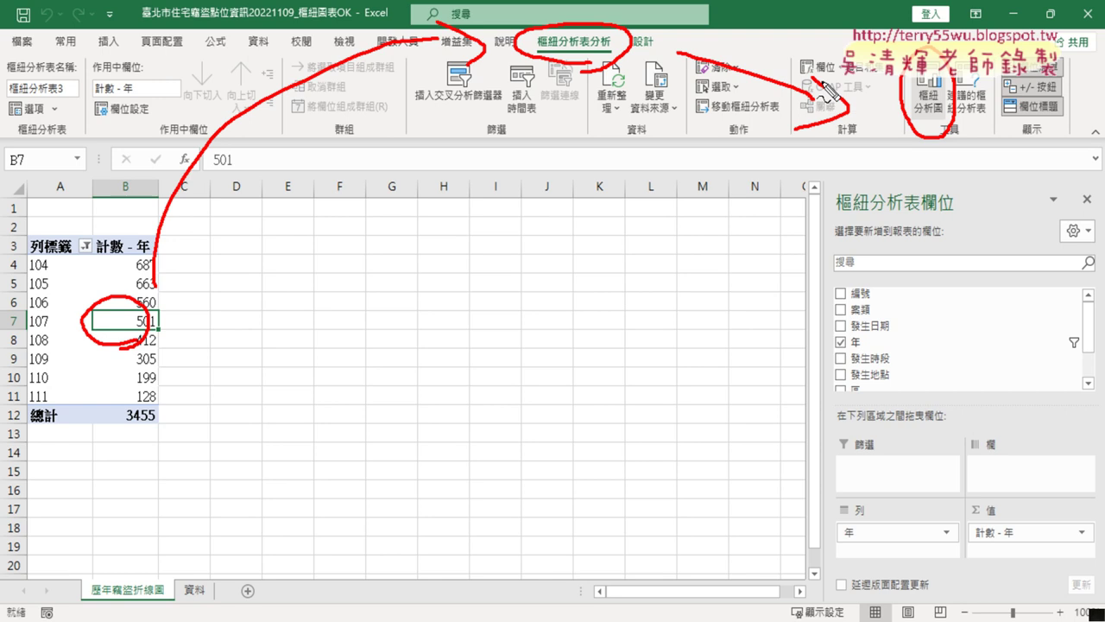
key(Escape)
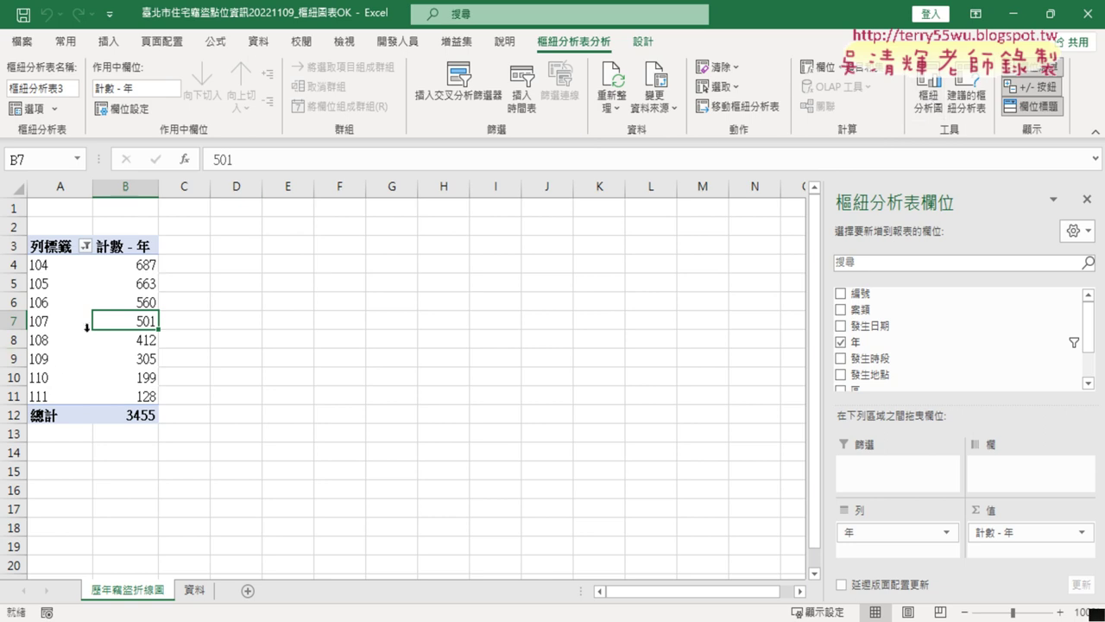
Step: Insert a Line with Markers PivotChart plotting the yearly theft counts 104–111
click(932, 95)
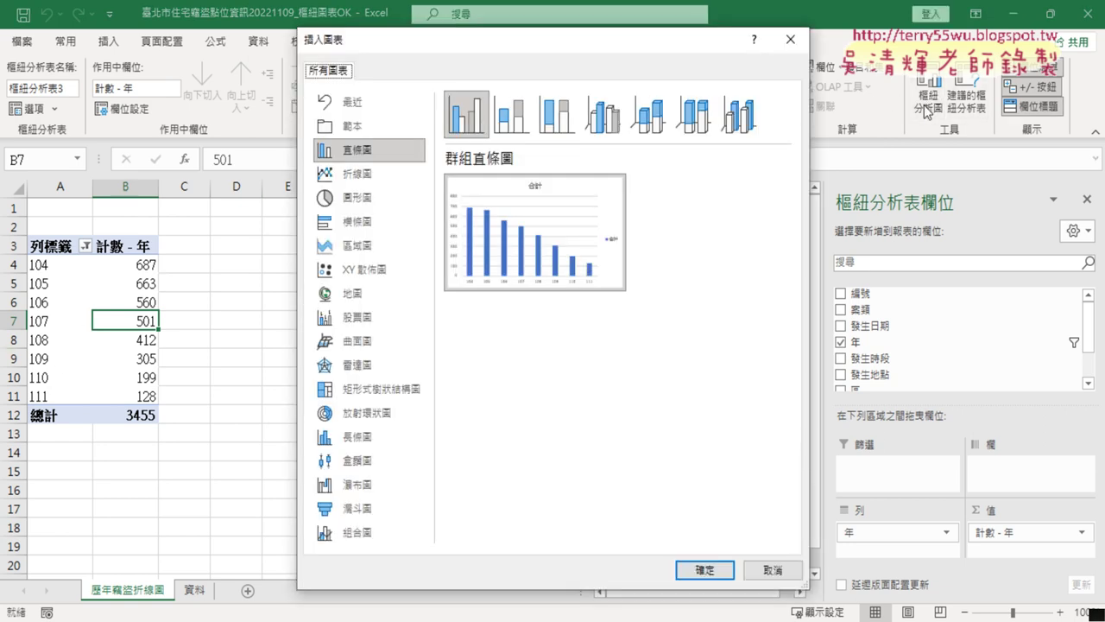
click(370, 182)
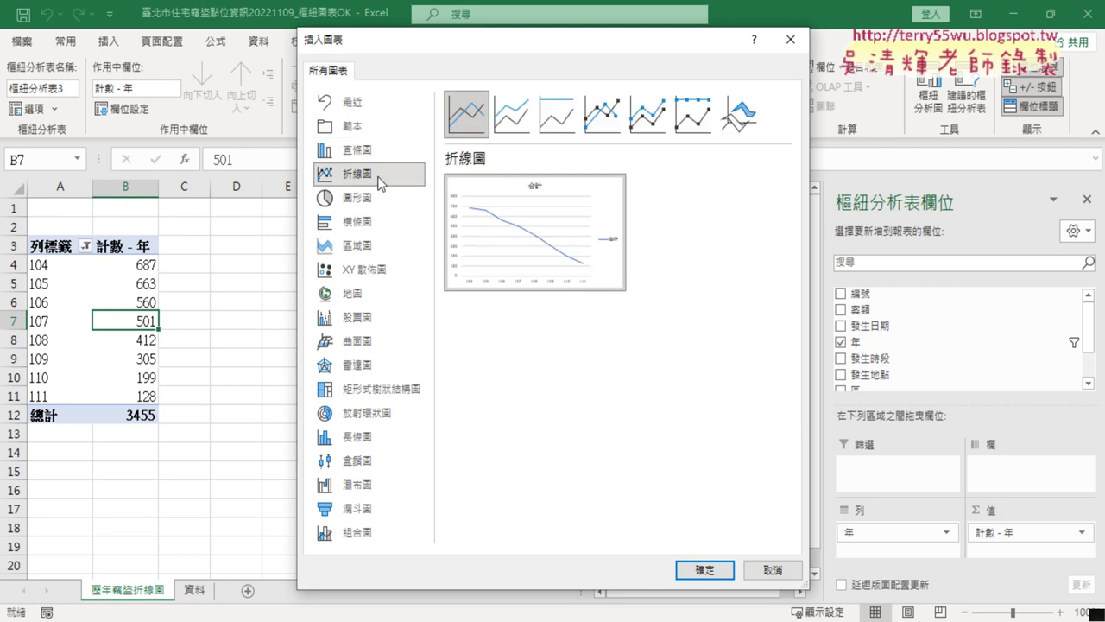
click(600, 133)
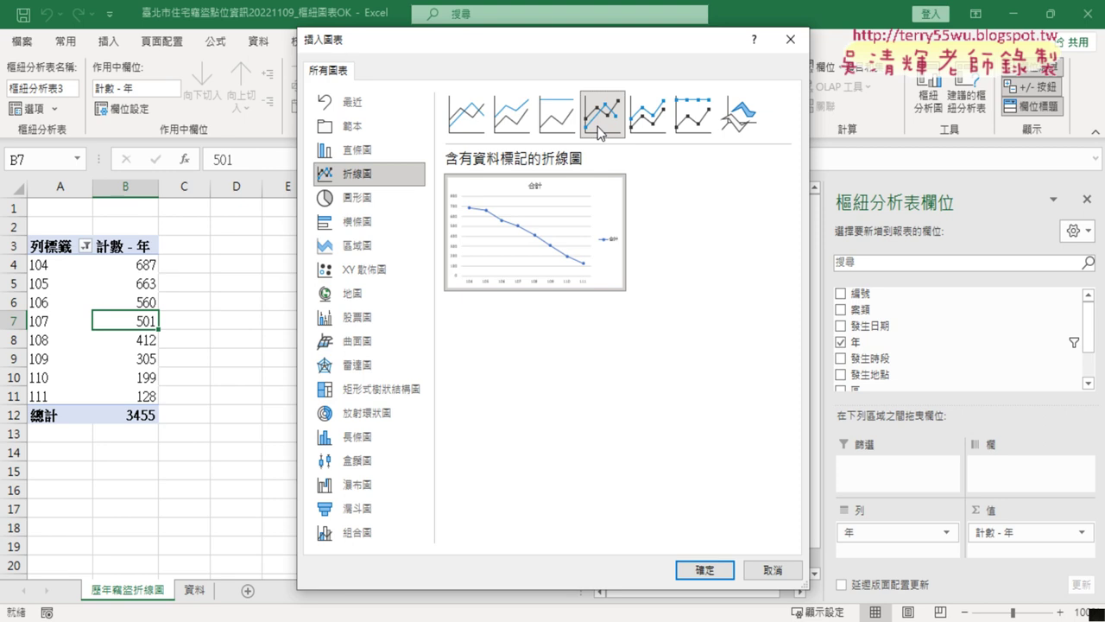
click(705, 570)
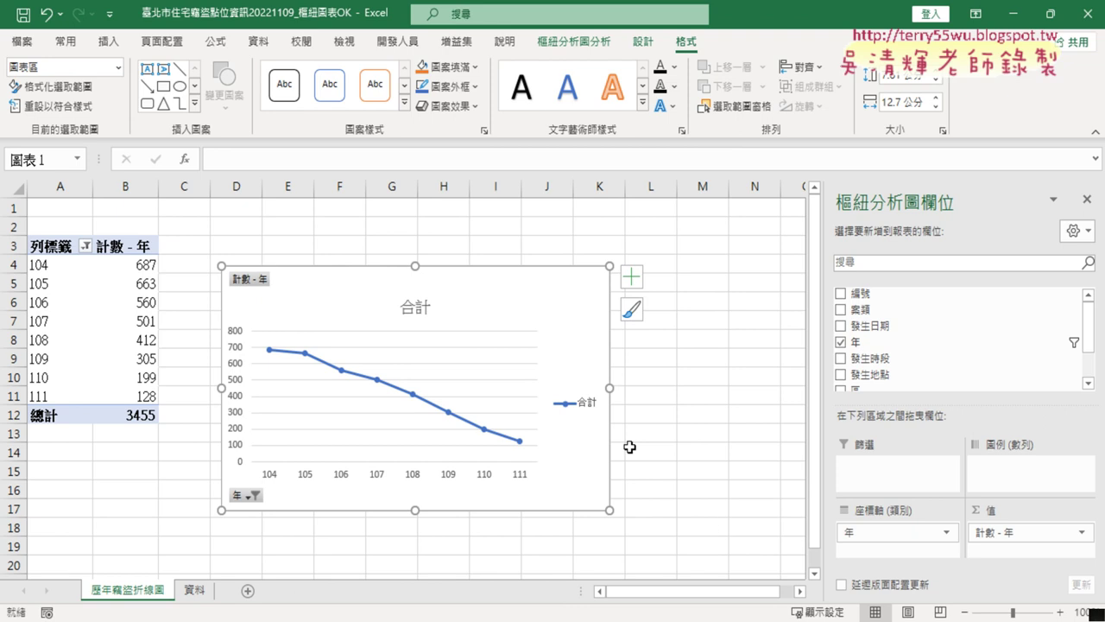
Step: Select the 合計 chart title, then delete the chart legend
click(411, 313)
double_click(407, 309)
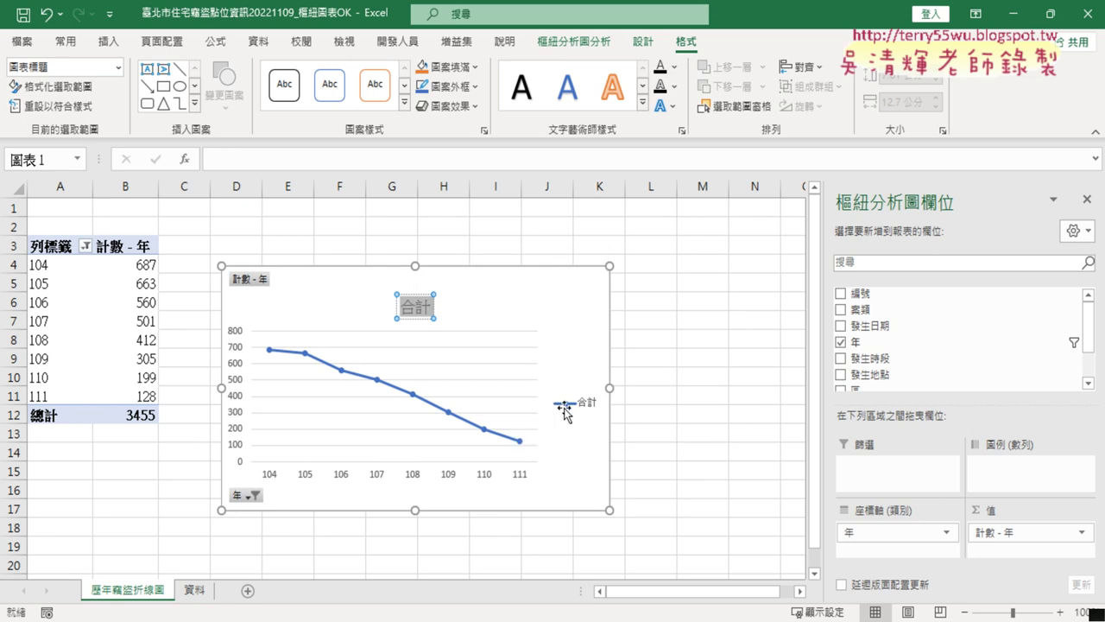
click(564, 406)
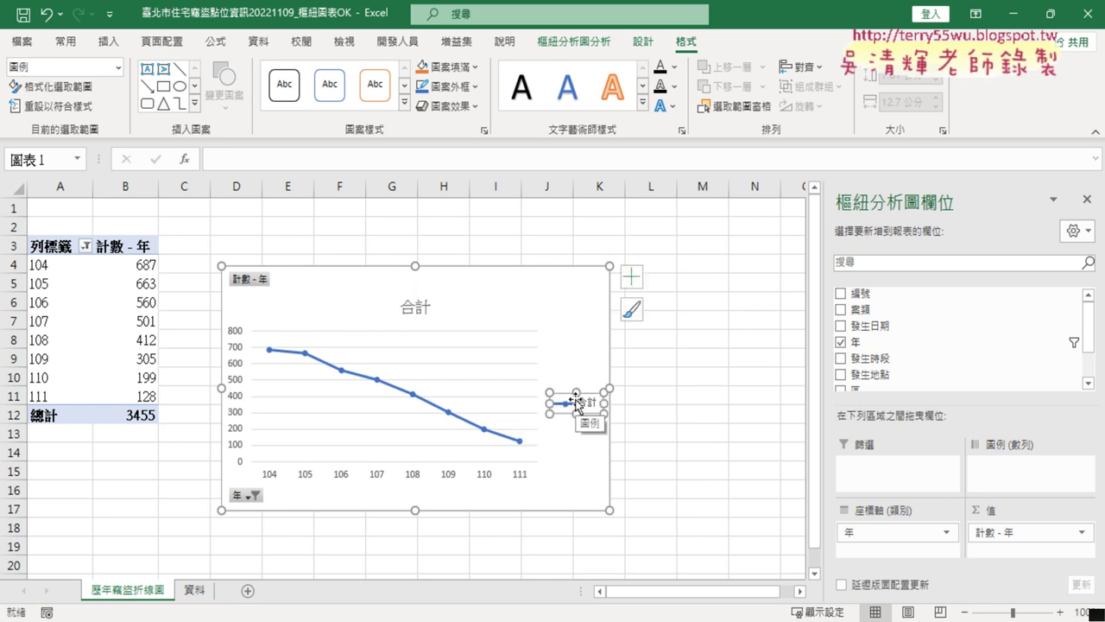
key(Delete)
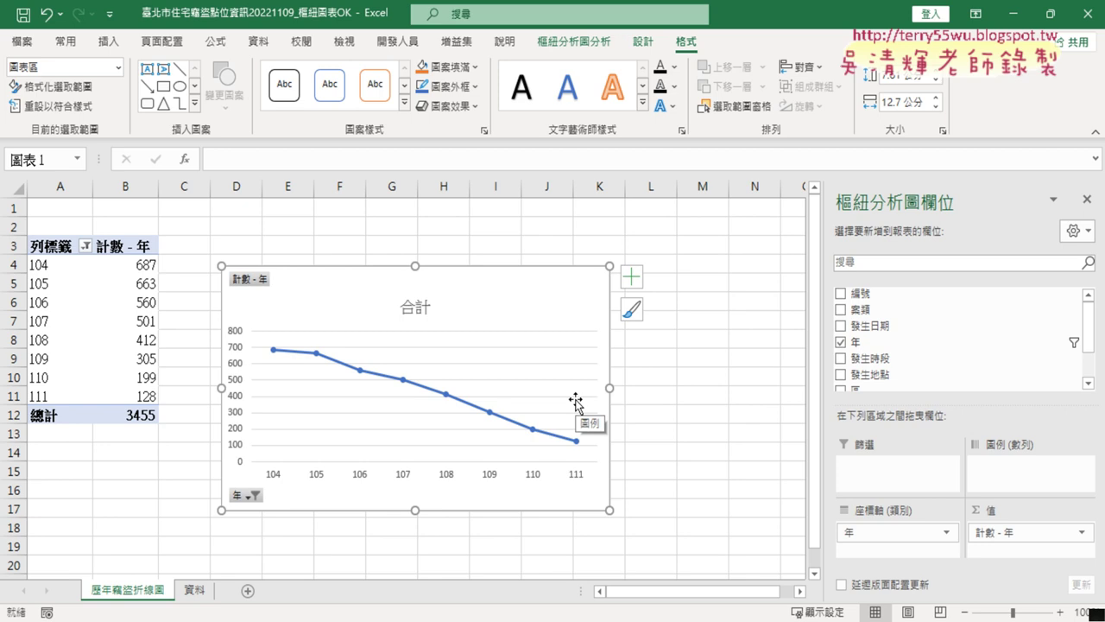
Step: Move the chart up-left and stretch it to 16.91 cm wide and taller
drag(320, 292, 310, 242)
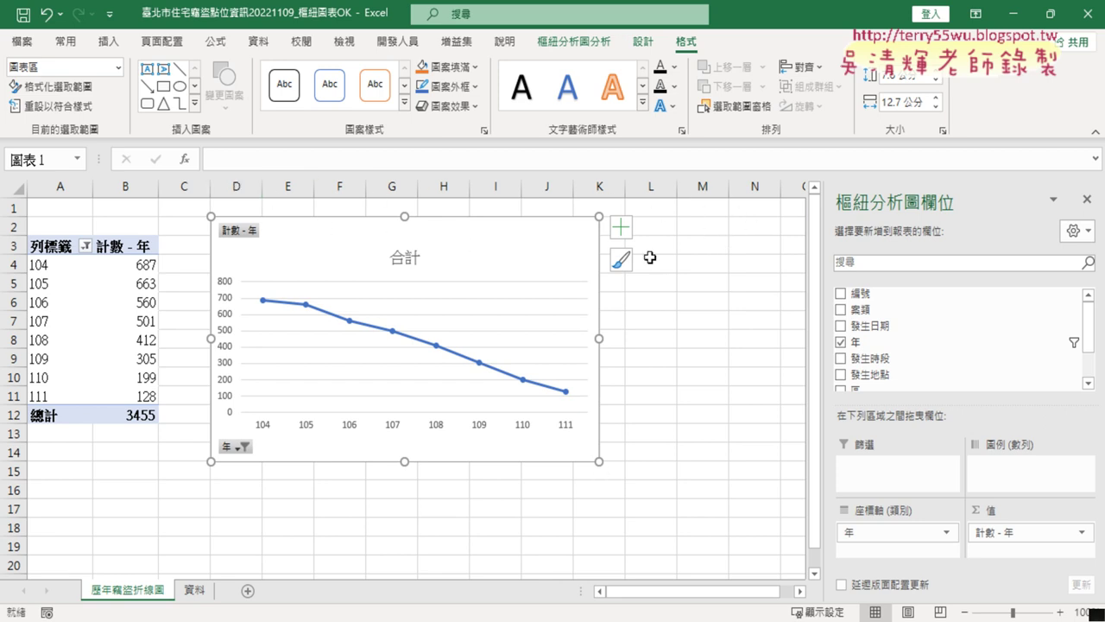
drag(599, 339, 726, 334)
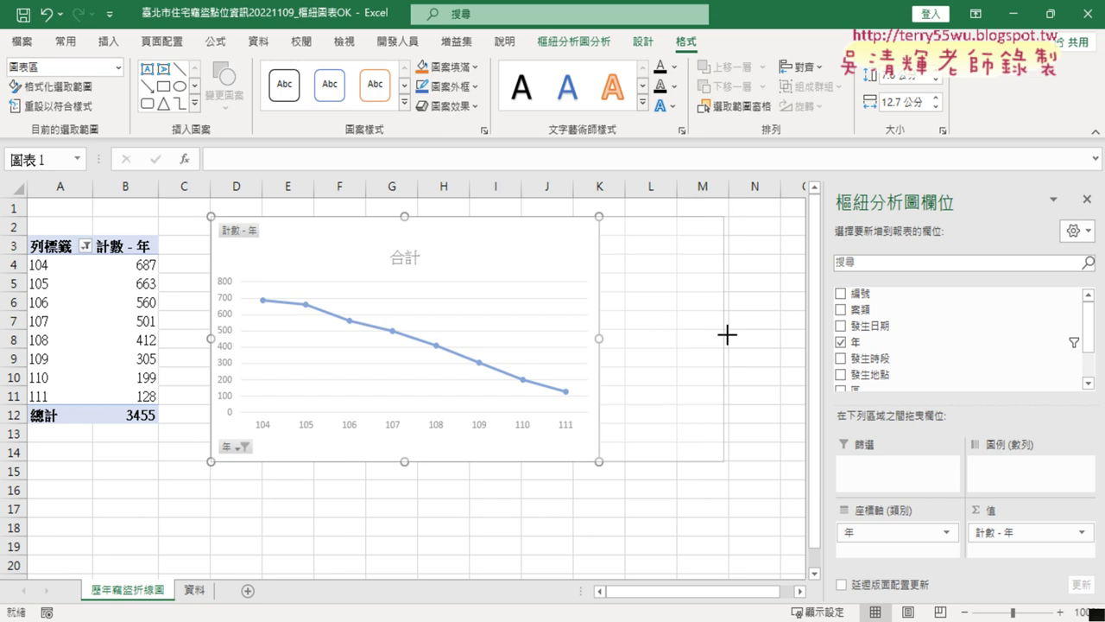
drag(727, 334, 729, 337)
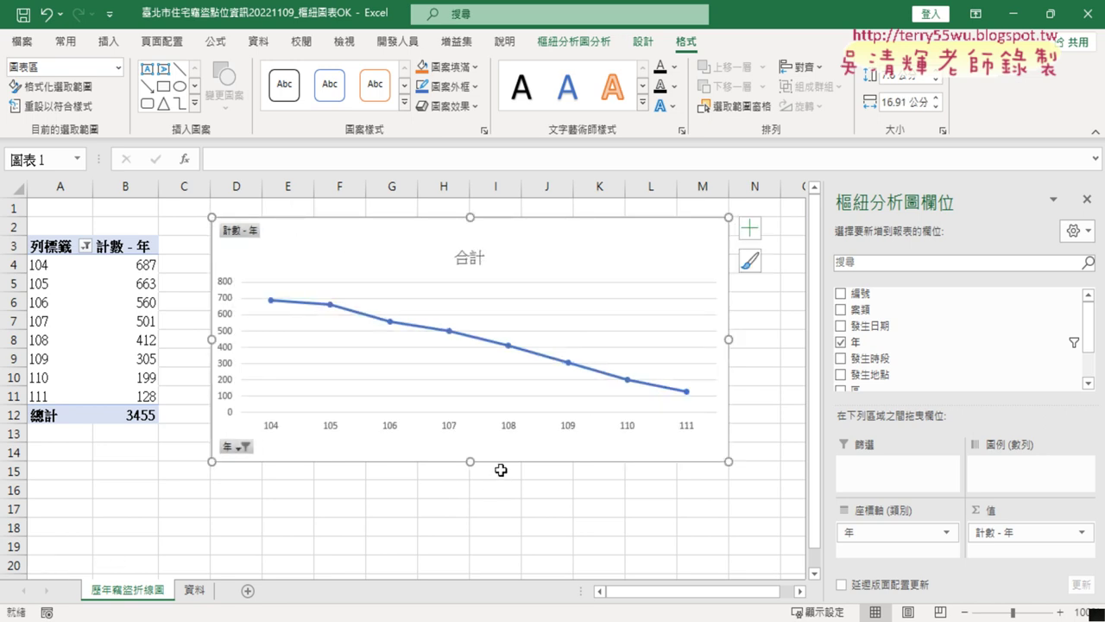
mouse_move(470, 461)
mouse_down()
mouse_move(457, 509)
mouse_move(429, 526)
mouse_move(437, 536)
mouse_up()
Step: Delete the 合計 line pivot chart from the 歷年竊盜折線圖 sheet
scroll(576, 505, up, 1)
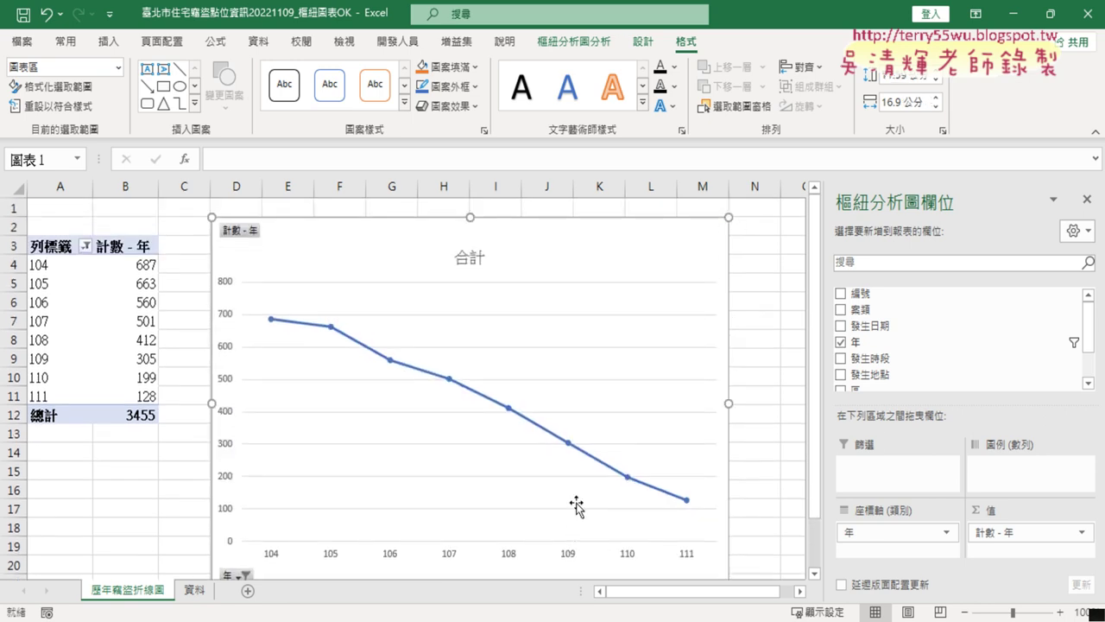
mouse_move(602, 245)
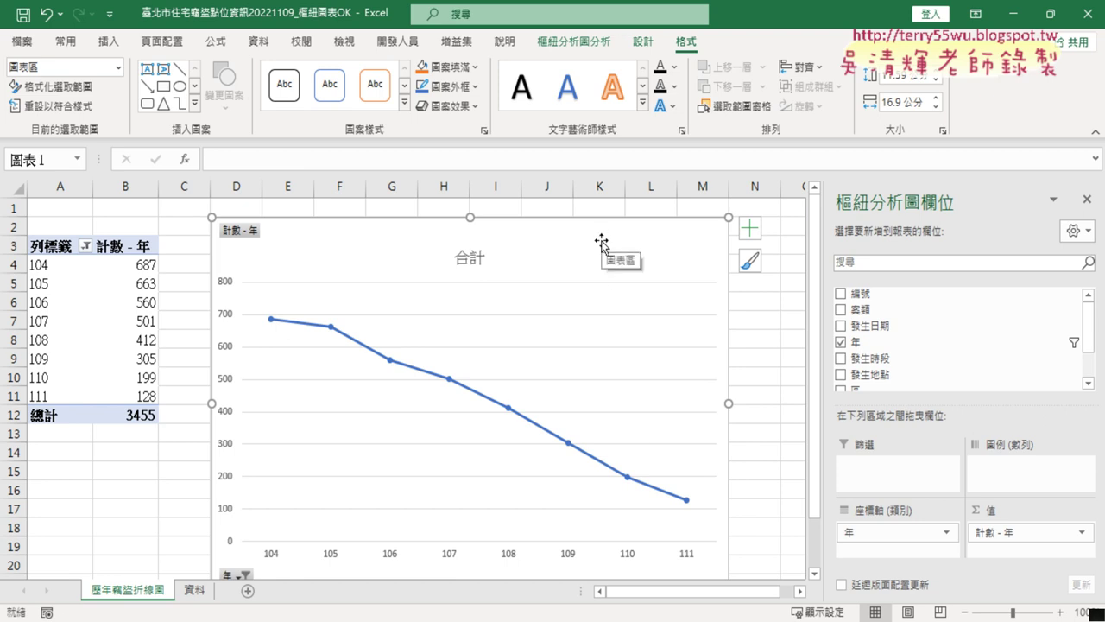
key(Delete)
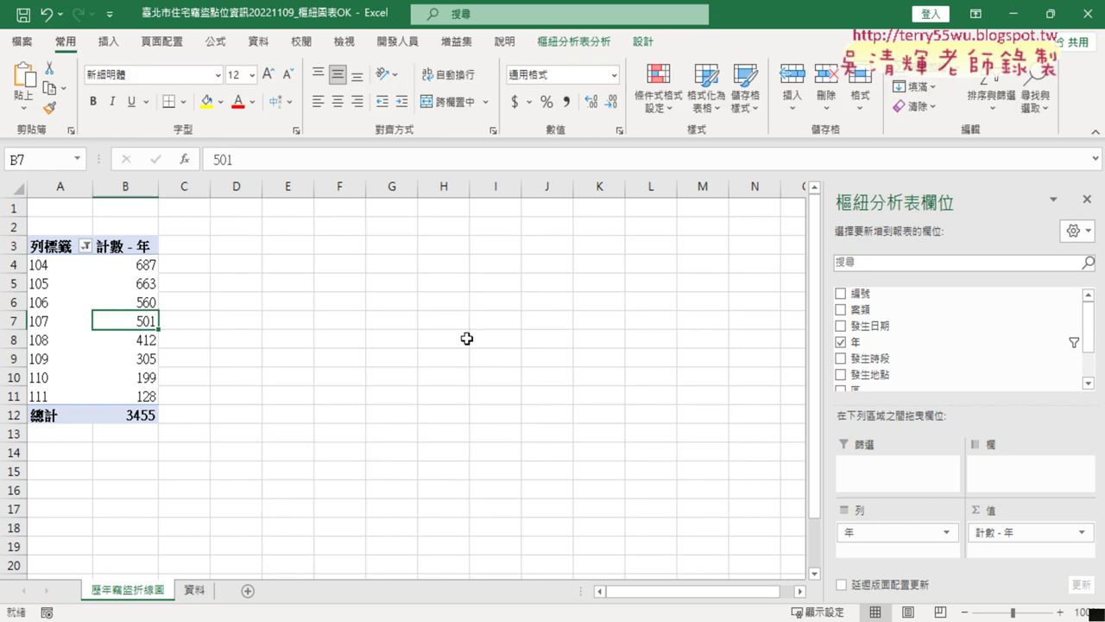
Step: Begin recording a macro named 樞紐表, confirming replacement of the existing macro
click(403, 45)
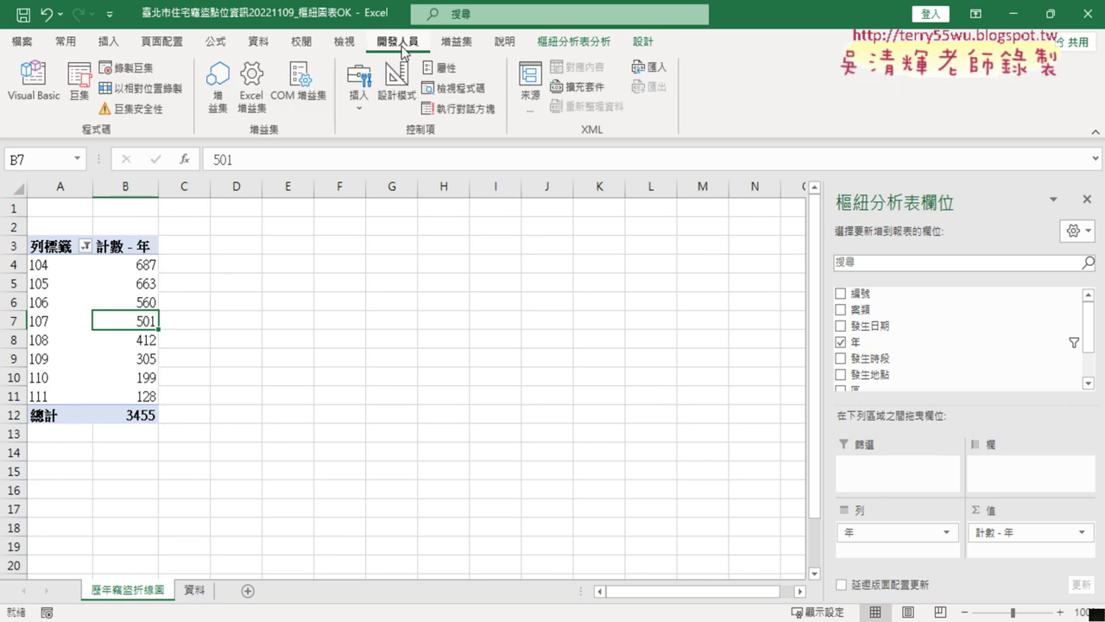
click(126, 68)
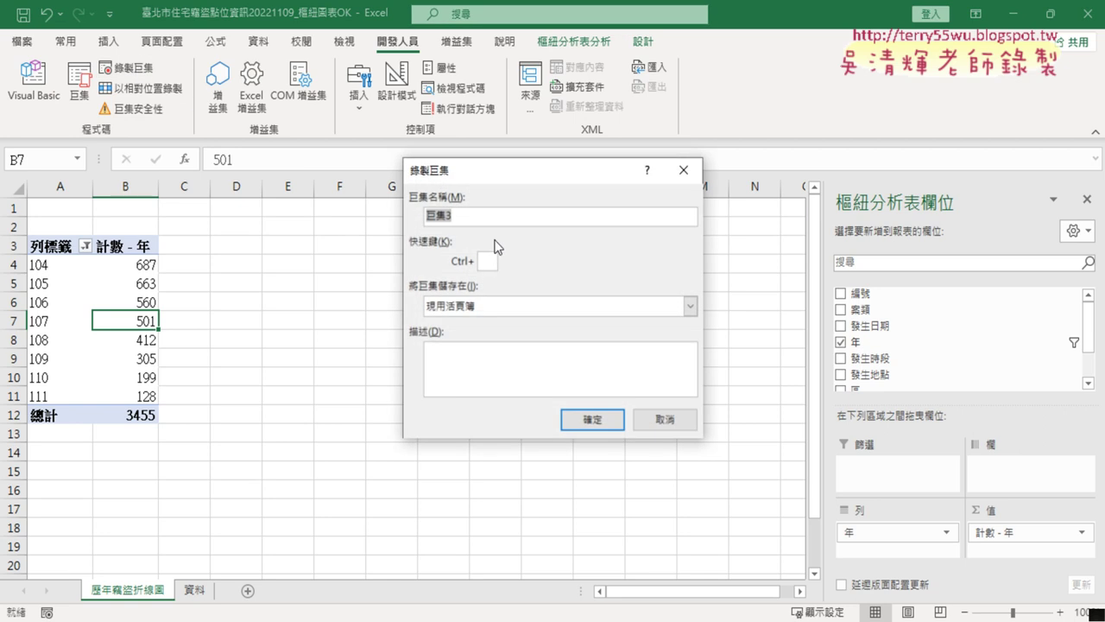
text(畫)
text(樞紐)
text(表)
key(Return)
click(602, 424)
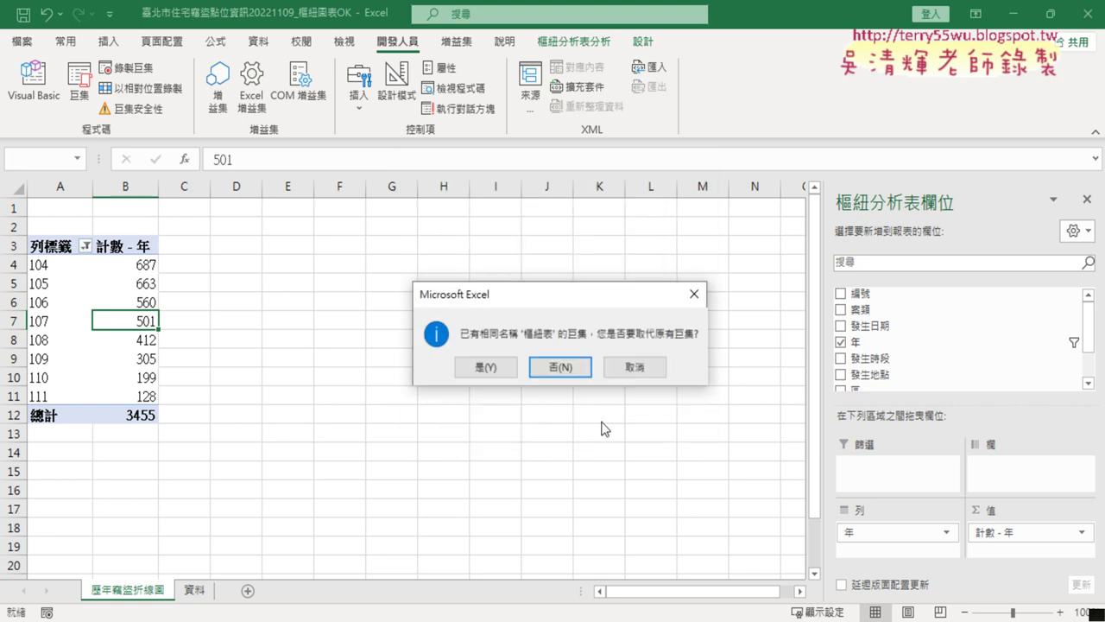
click(489, 369)
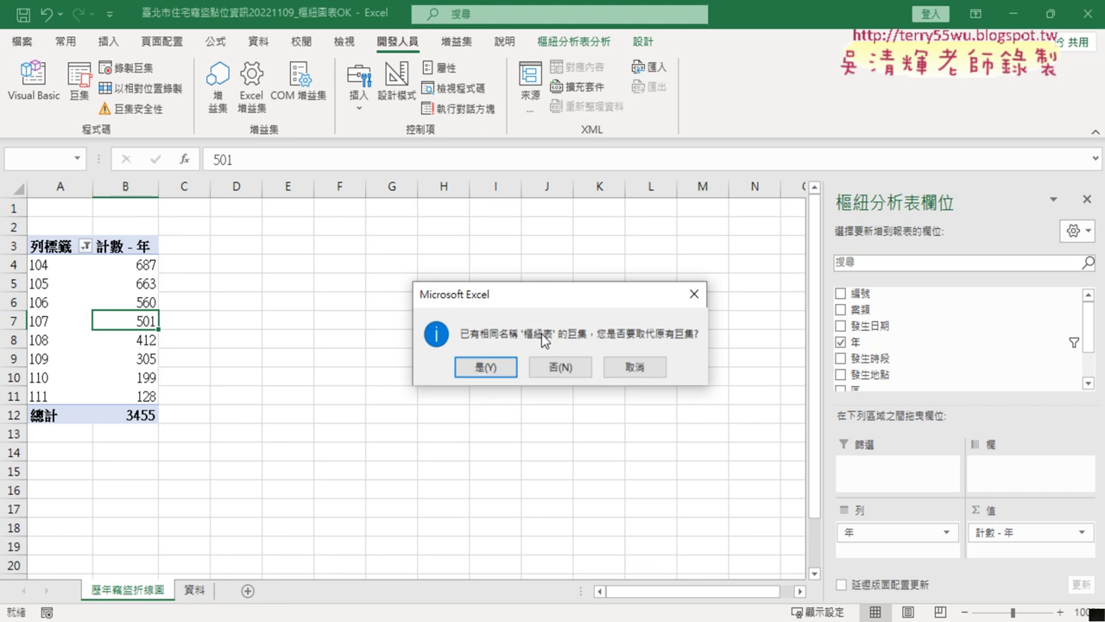
click(484, 366)
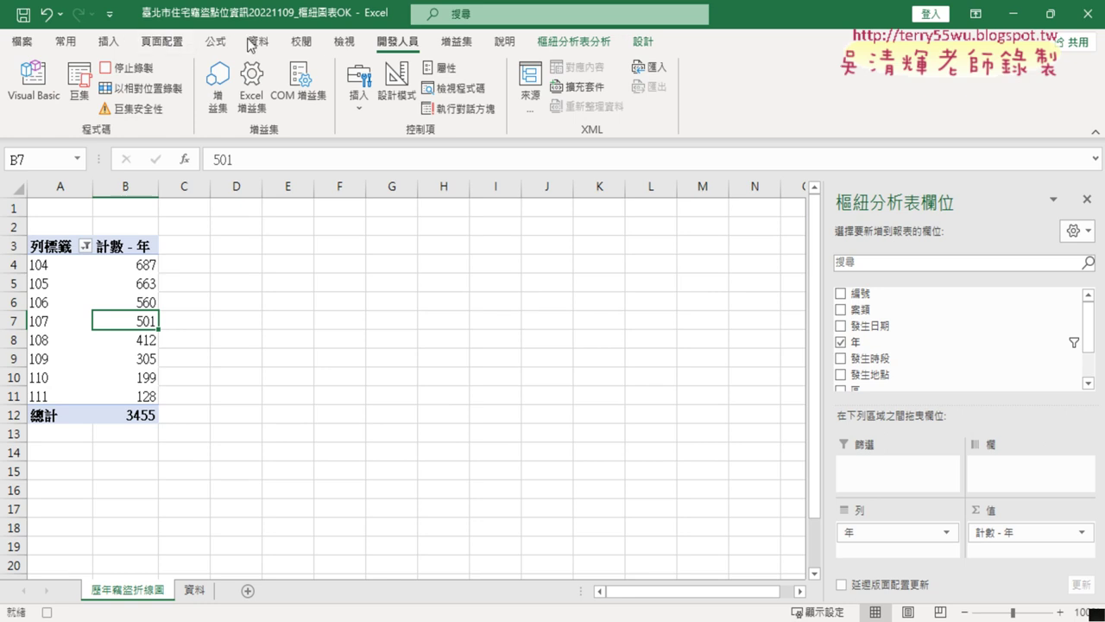
Step: From PivotTable Analyze, insert a Line with Markers PivotChart of yearly counts 104–111
click(576, 48)
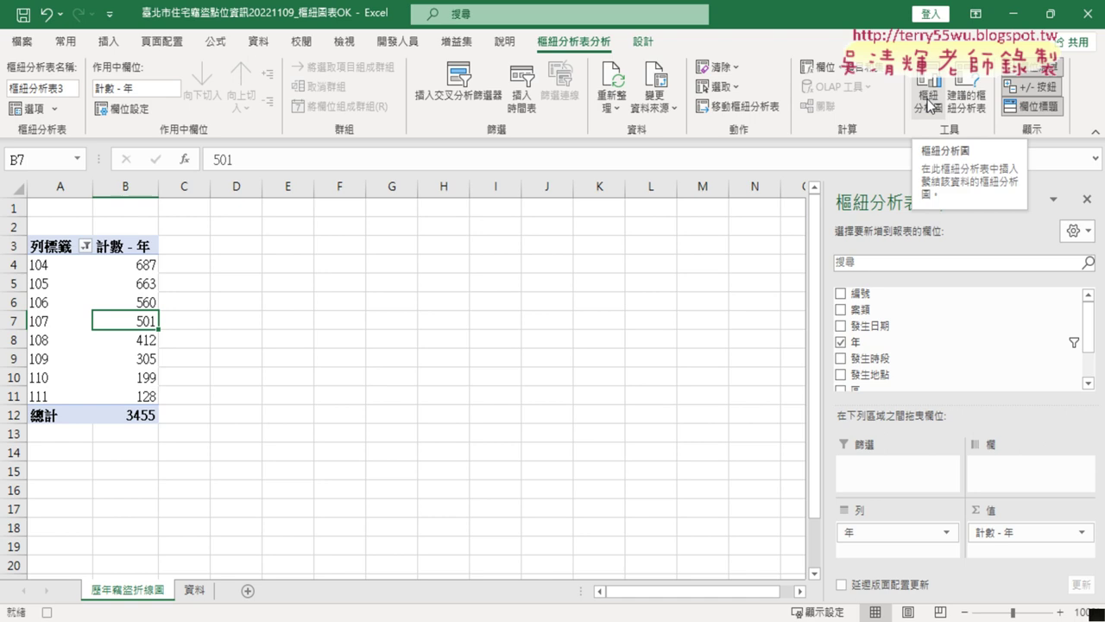
click(929, 104)
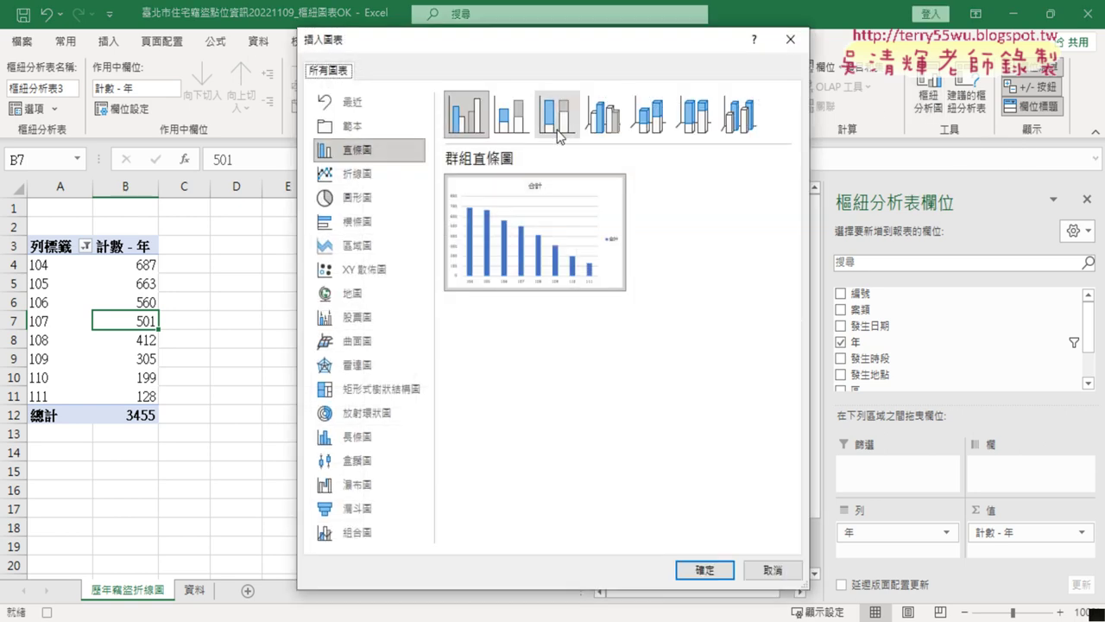
click(358, 177)
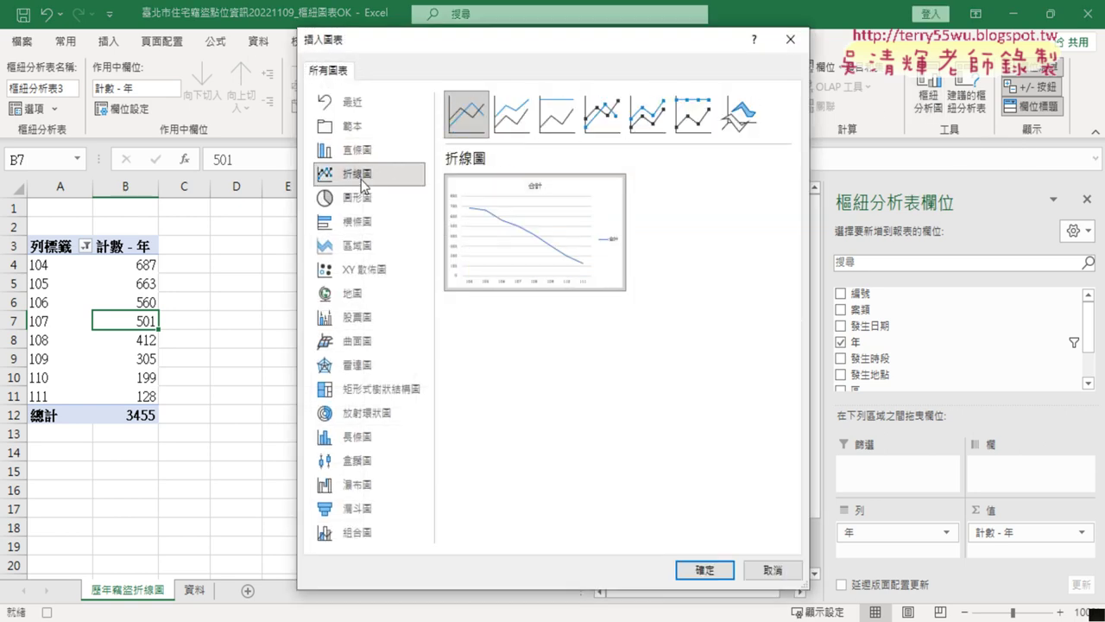
click(606, 129)
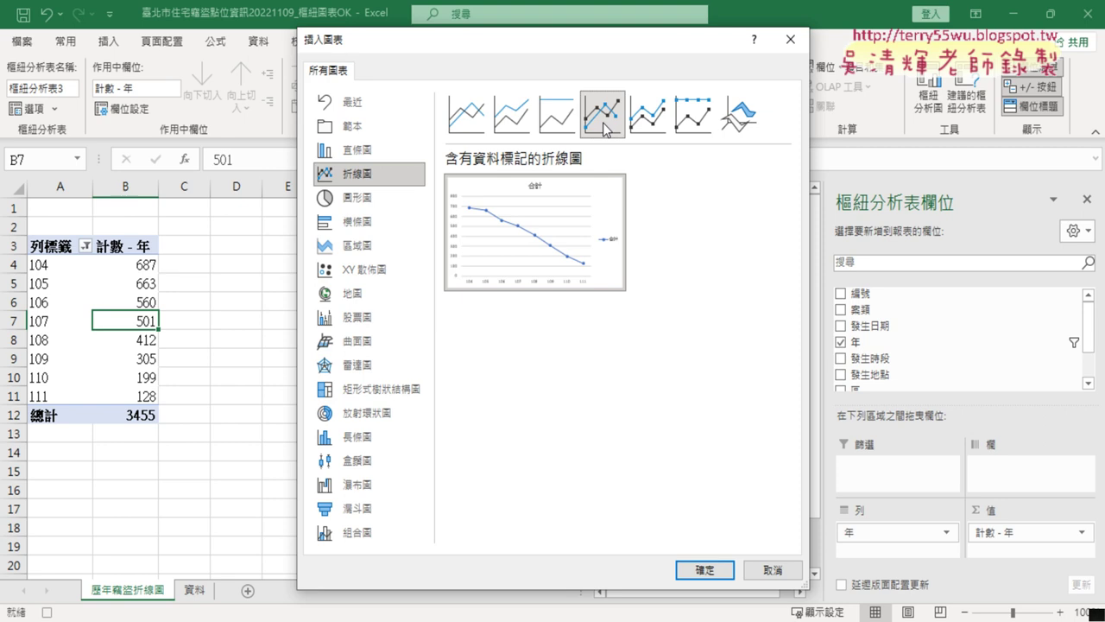
drag(604, 40, 594, 156)
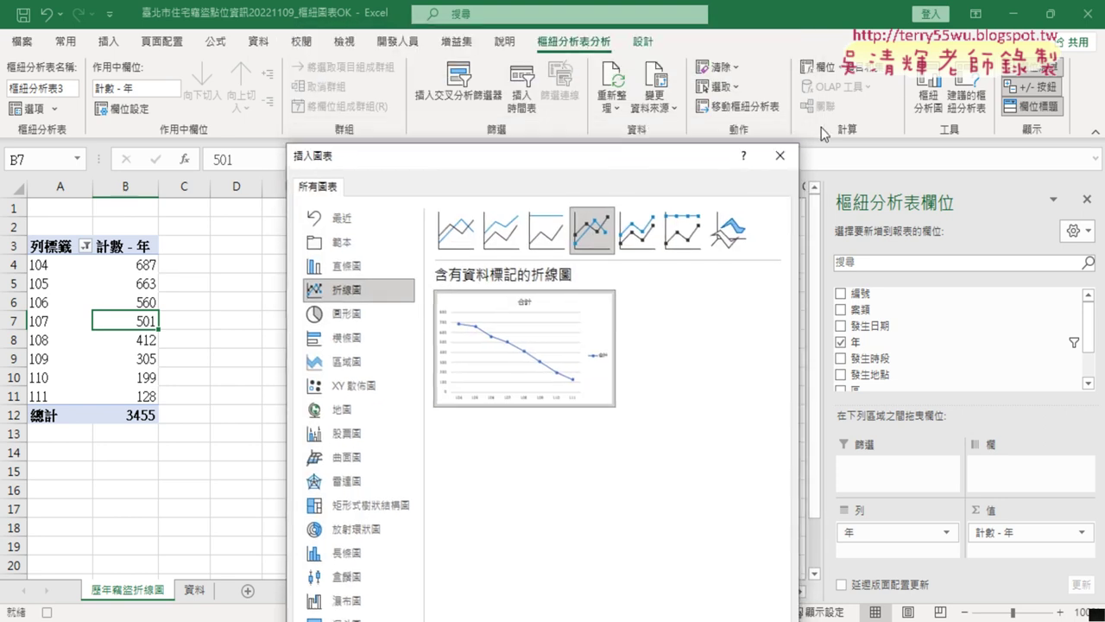
drag(639, 164, 615, 52)
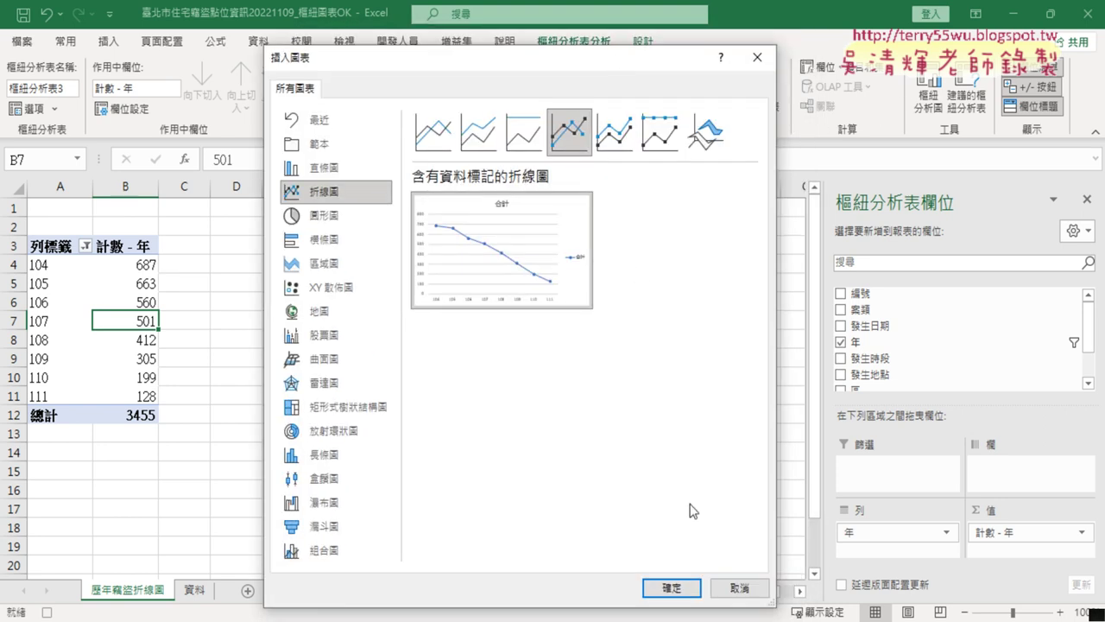
click(674, 587)
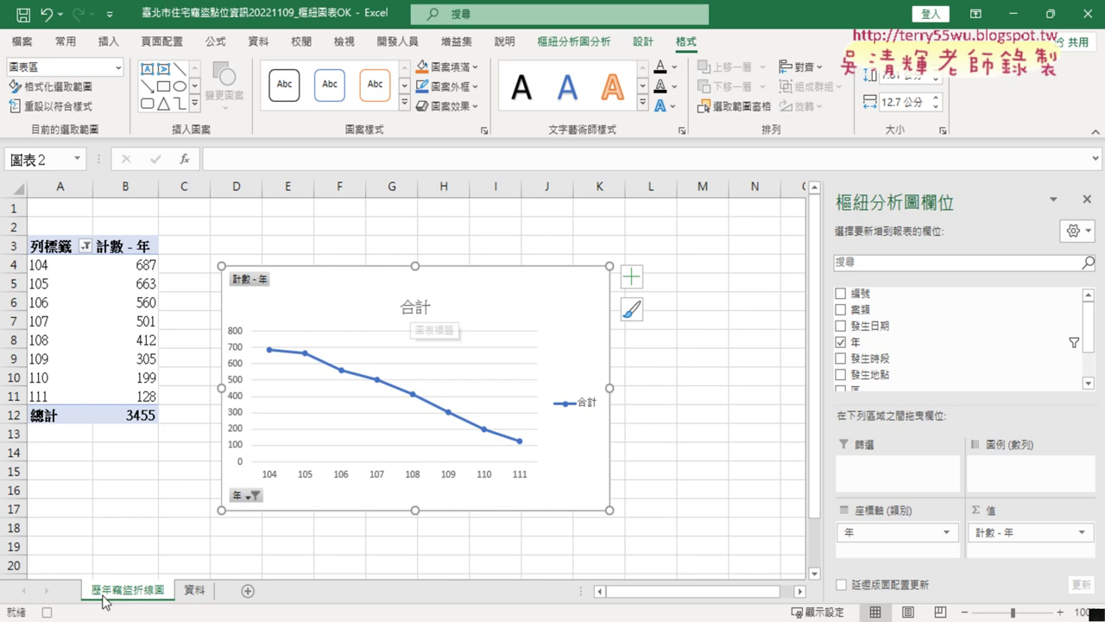
Step: Replace the chart title 合計 with 歷年竊盜折線圖 and select the title
click(409, 305)
drag(404, 308, 434, 307)
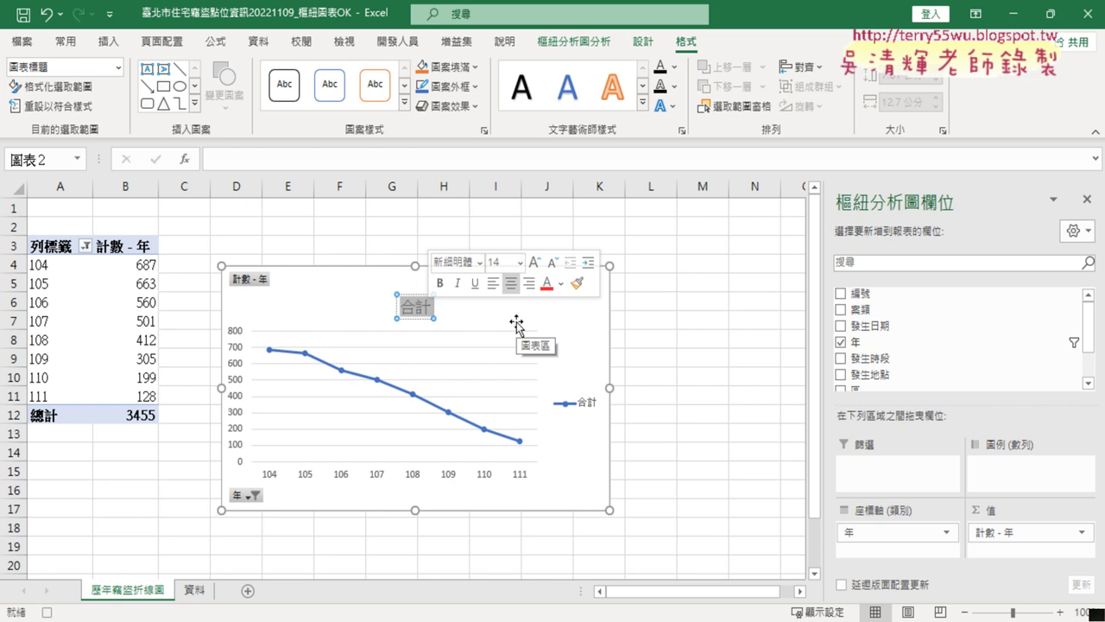
text(ㄌ)
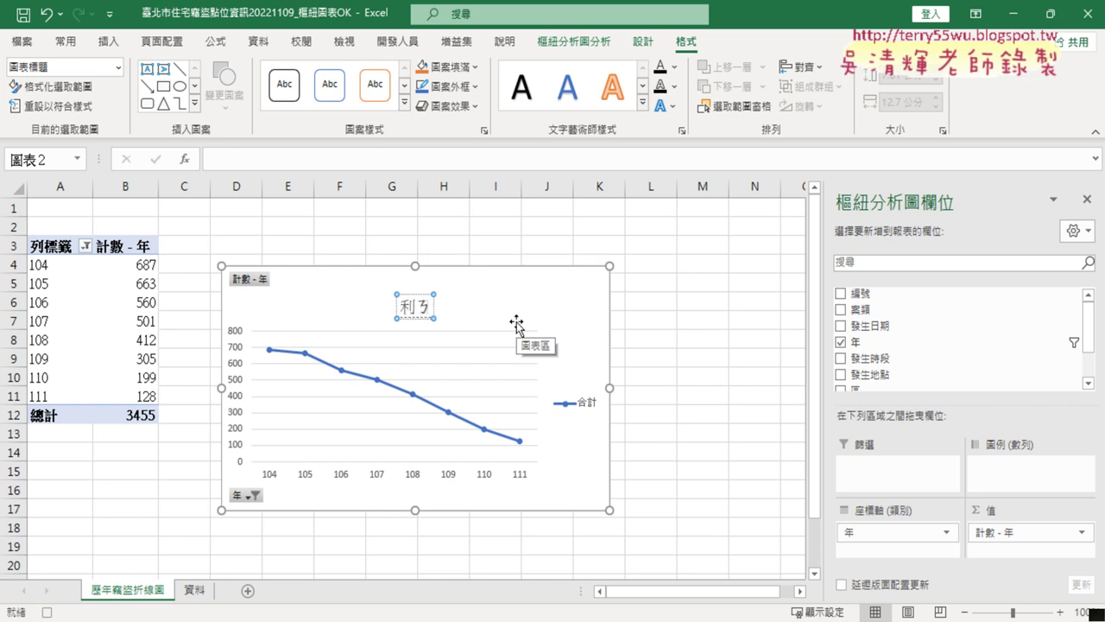
text(歷年)
text(竊盜)
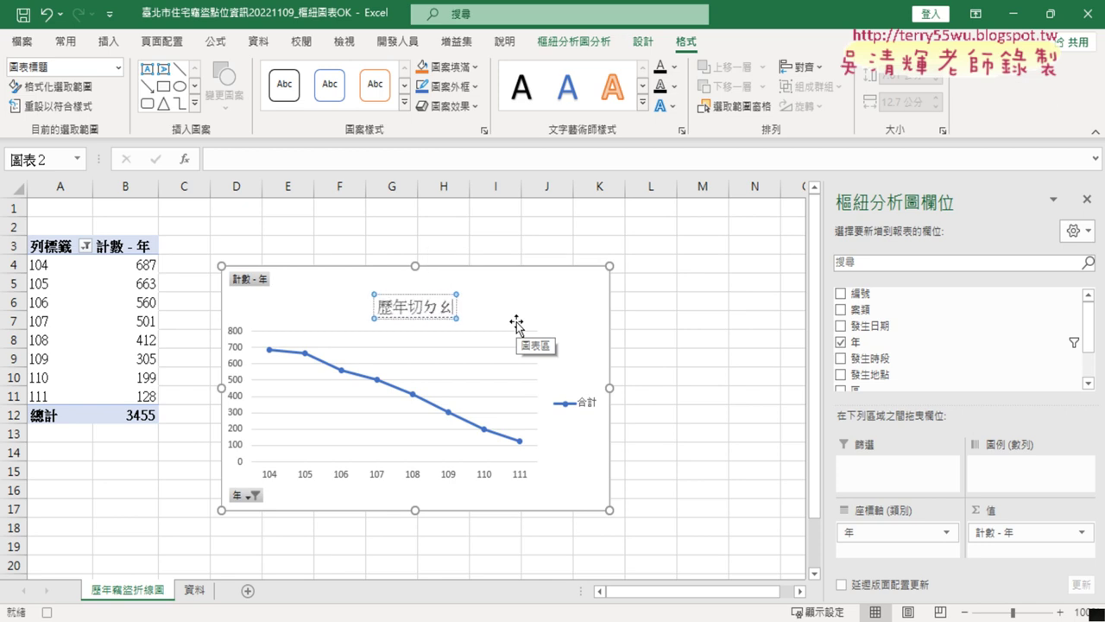
text(ㄓ)
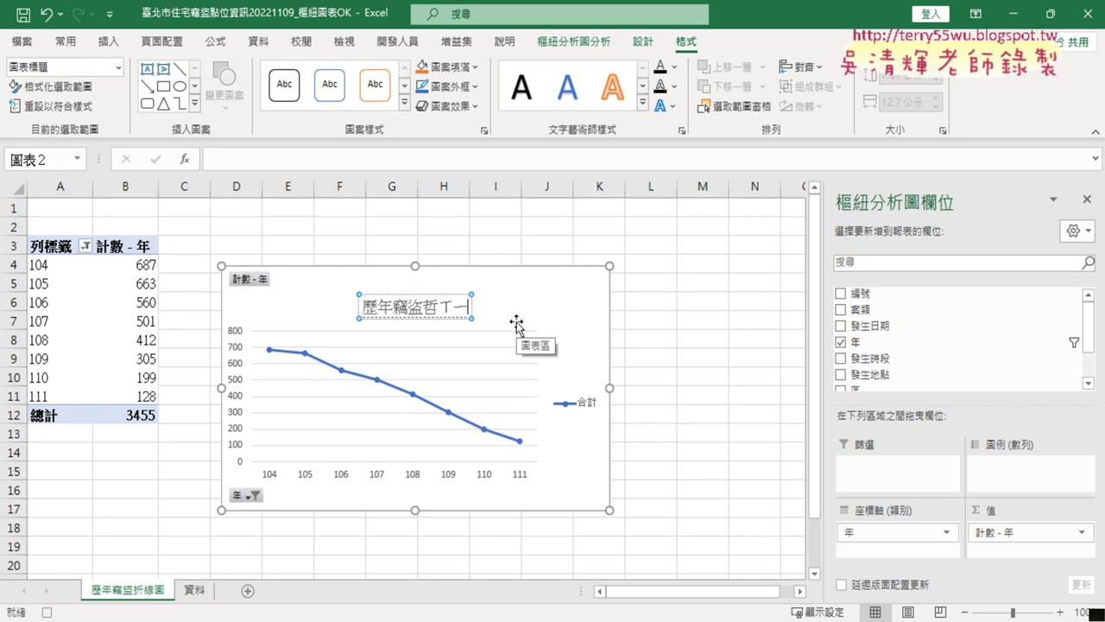
text(折現ㄊ)
text(線圖)
key(Return)
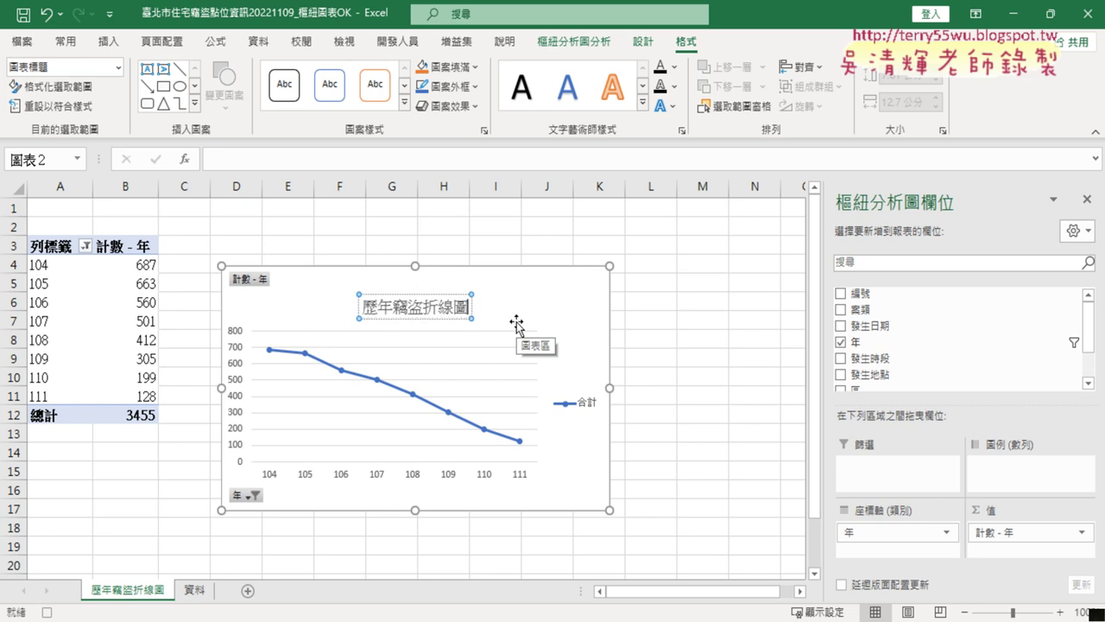
click(382, 296)
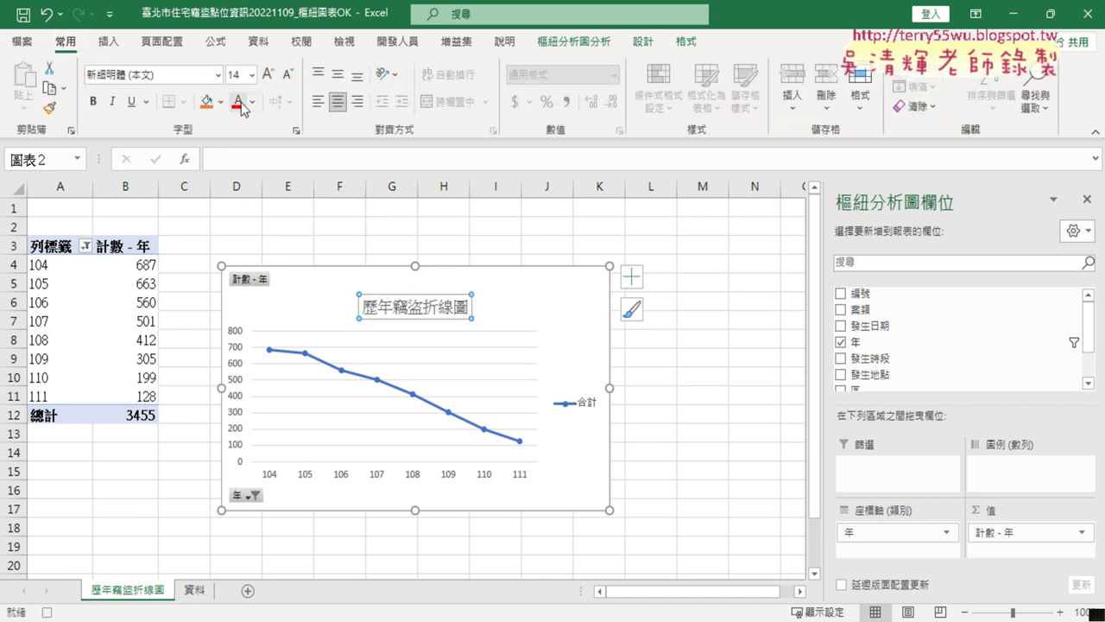
Step: Format the chart title red, bold, 20 pt
click(238, 101)
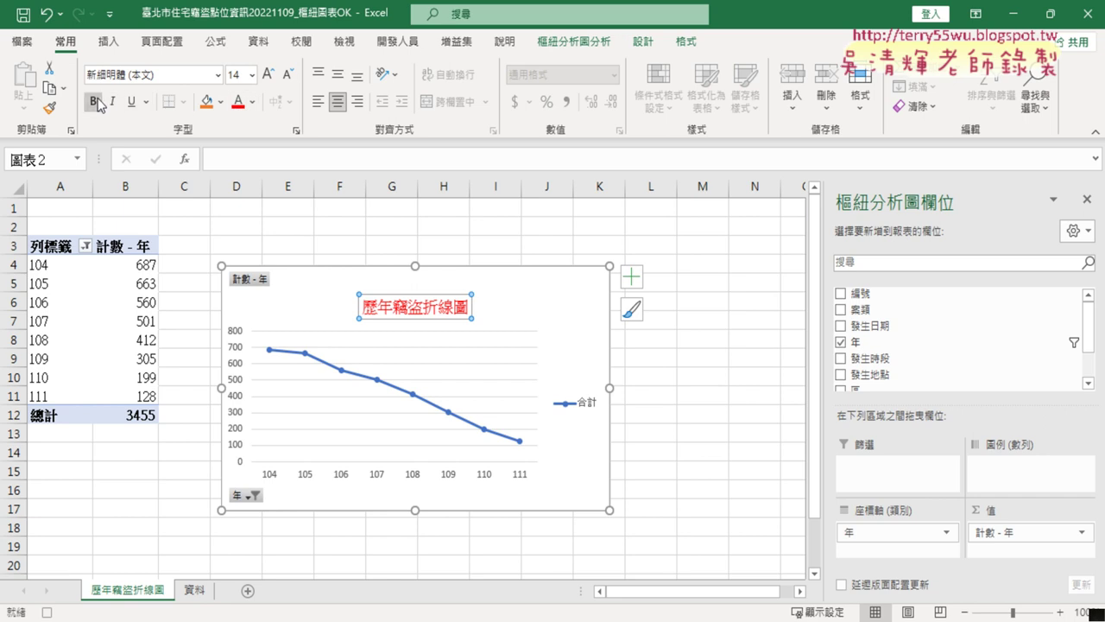
click(98, 104)
click(251, 75)
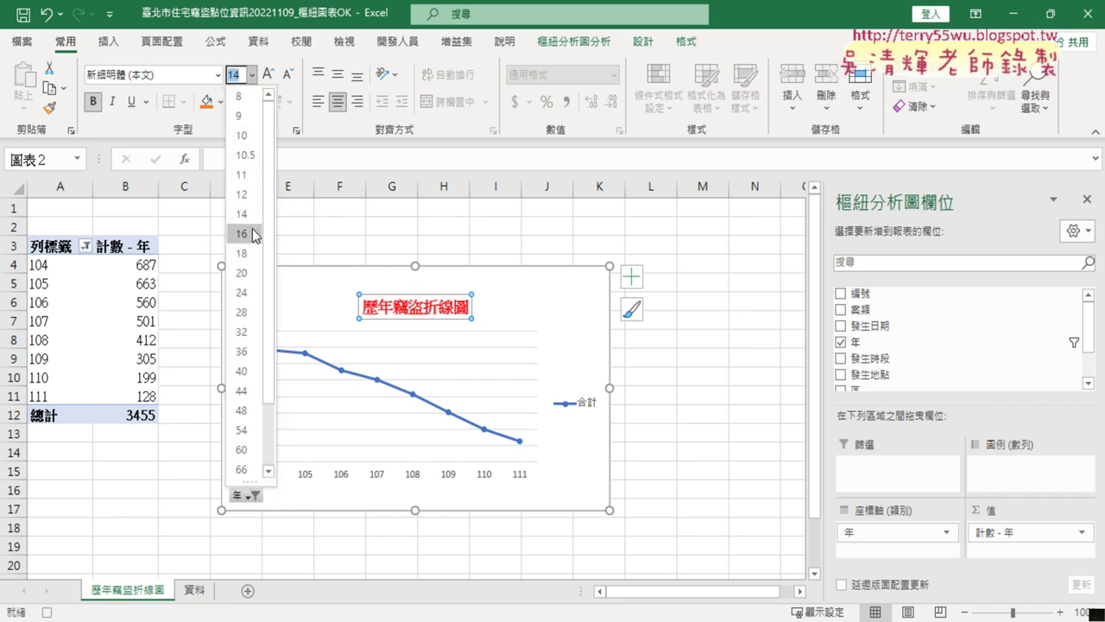
click(242, 273)
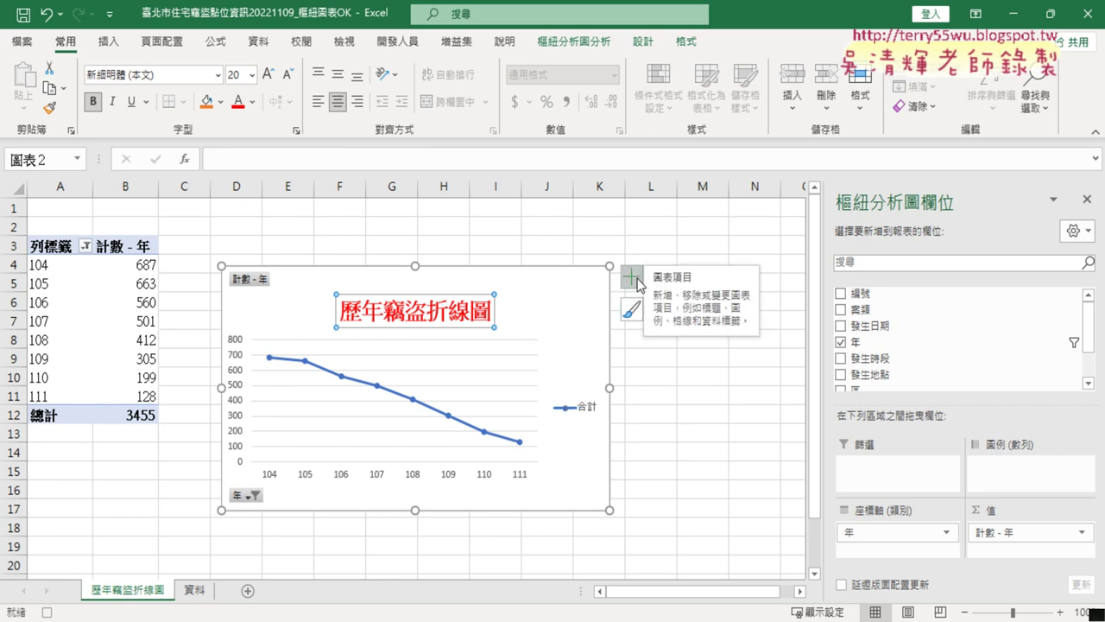
Step: Uncheck Legend in the chart elements list to remove the legend
click(631, 277)
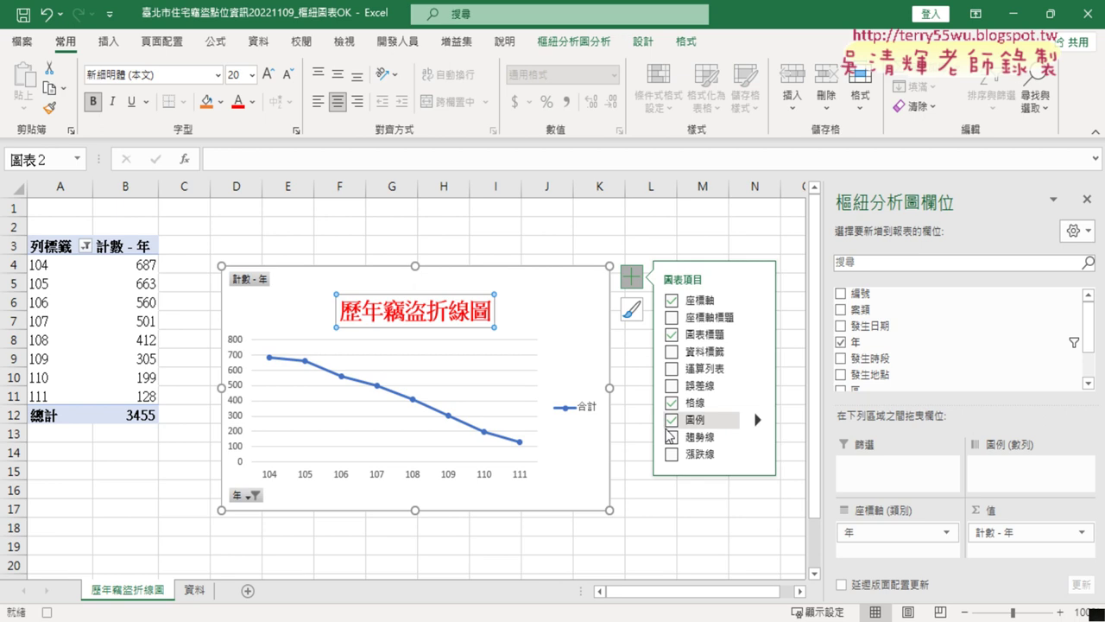
click(672, 421)
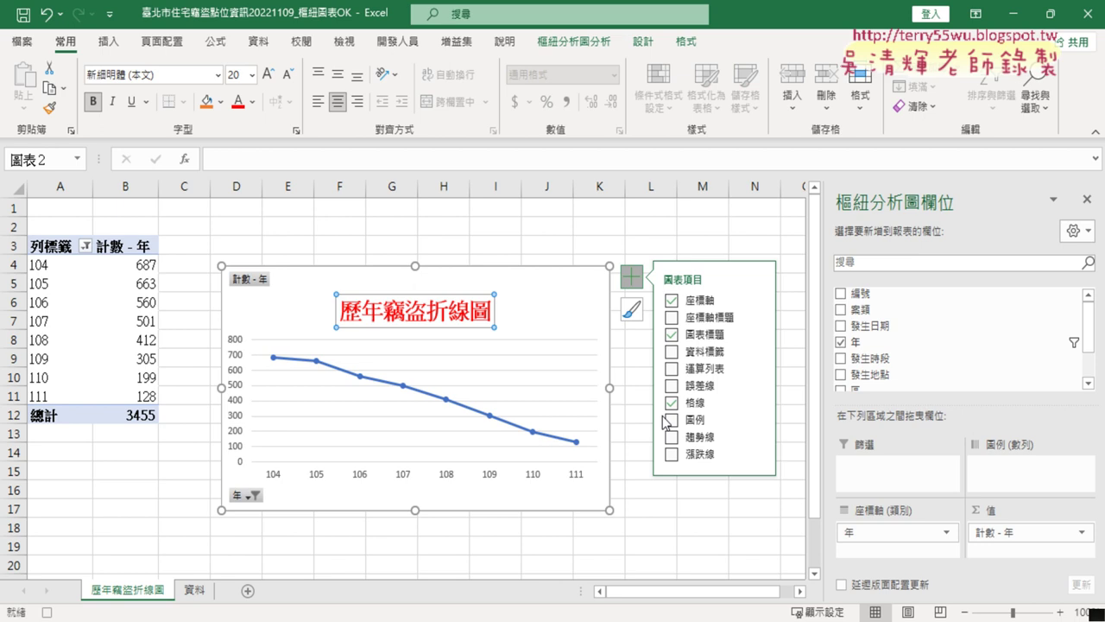
click(405, 43)
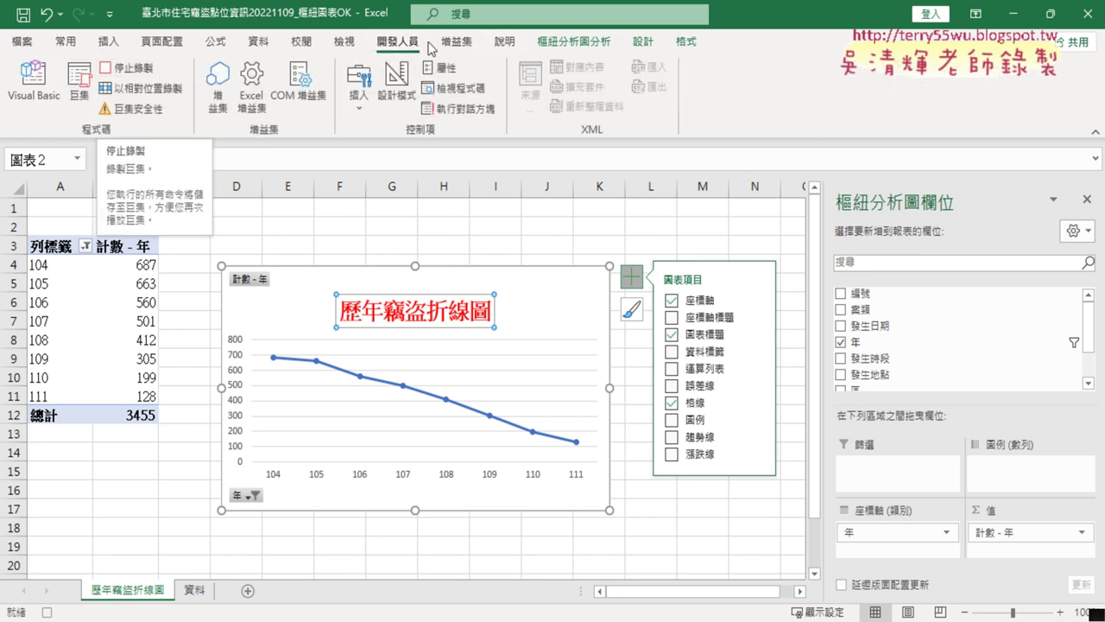
Step: Stop the macro recording and delete the recorded pivot chart from the sheet
click(134, 71)
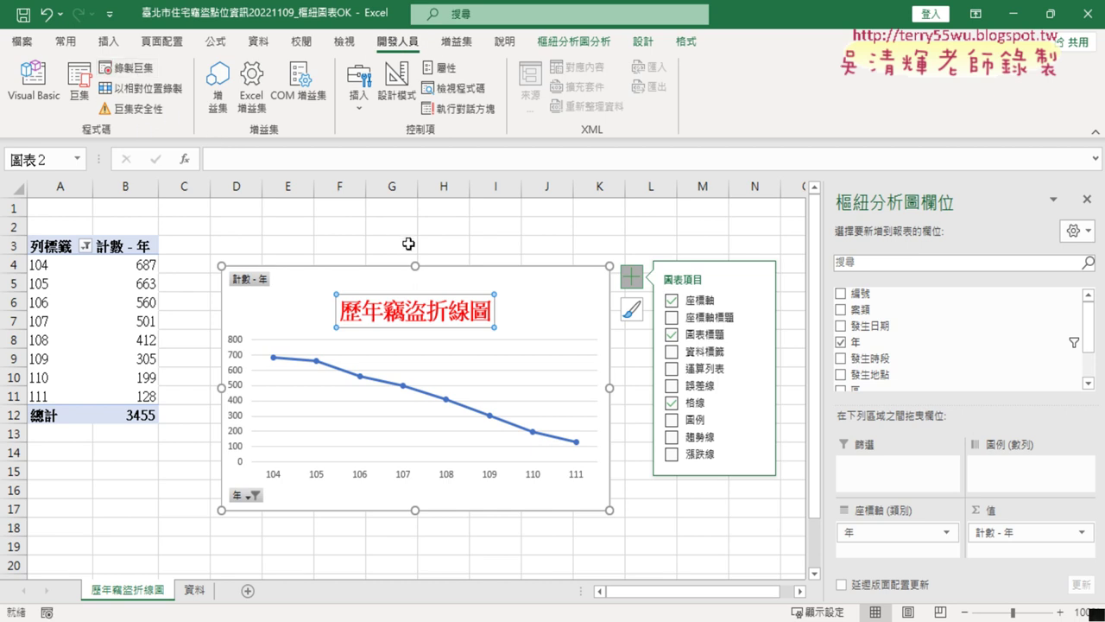
click(547, 274)
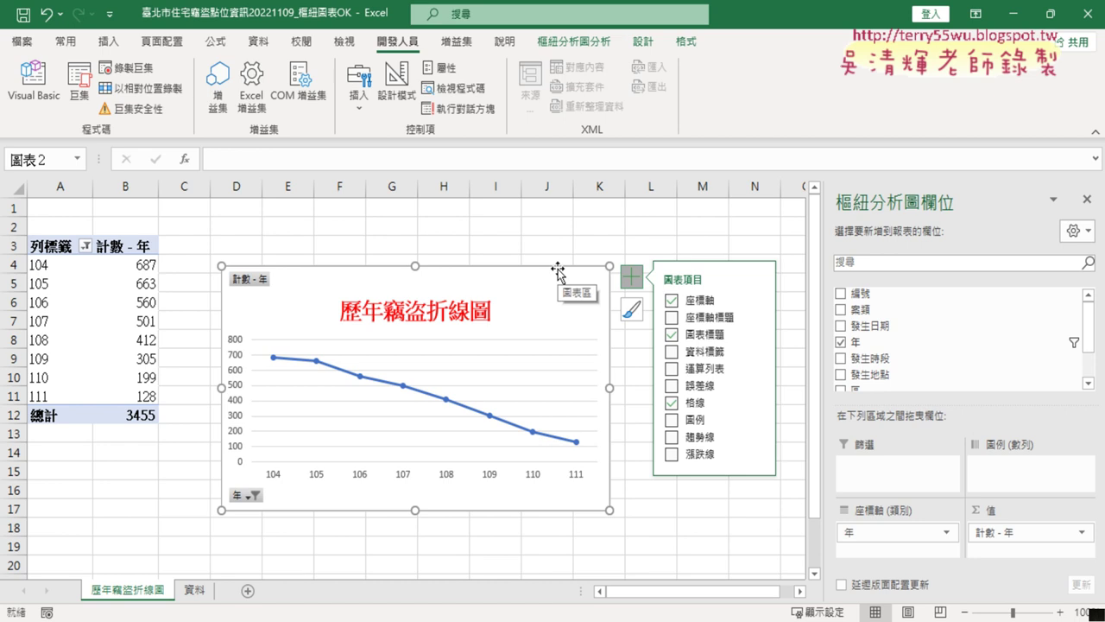
key(Delete)
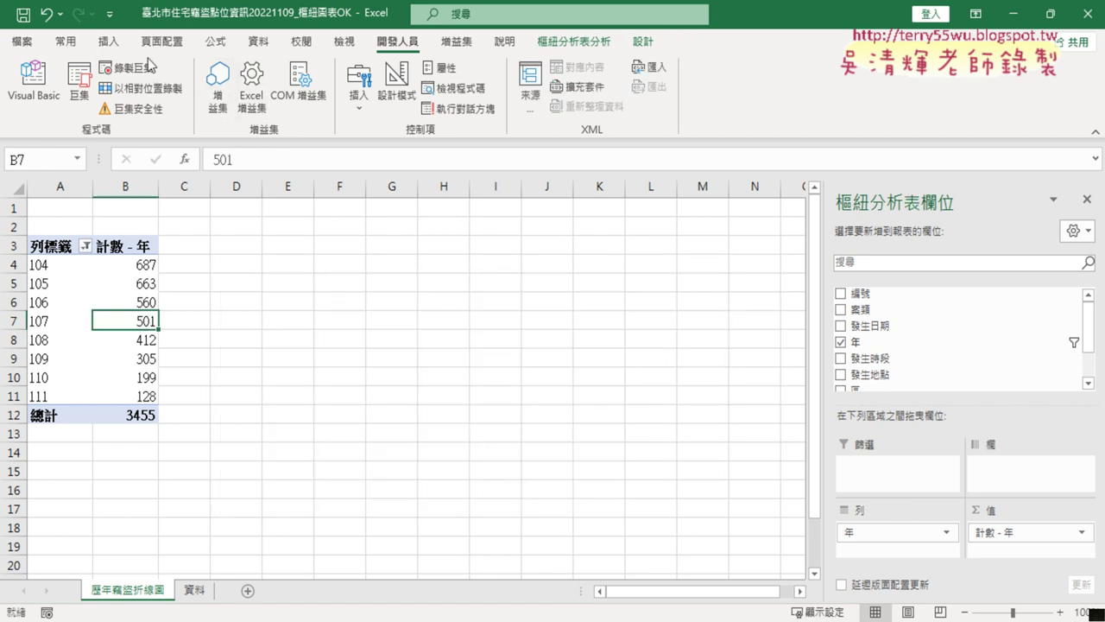
Step: Run the 樞紐圖 macro to confirm it rebuilds the chart, then delete that chart
click(79, 82)
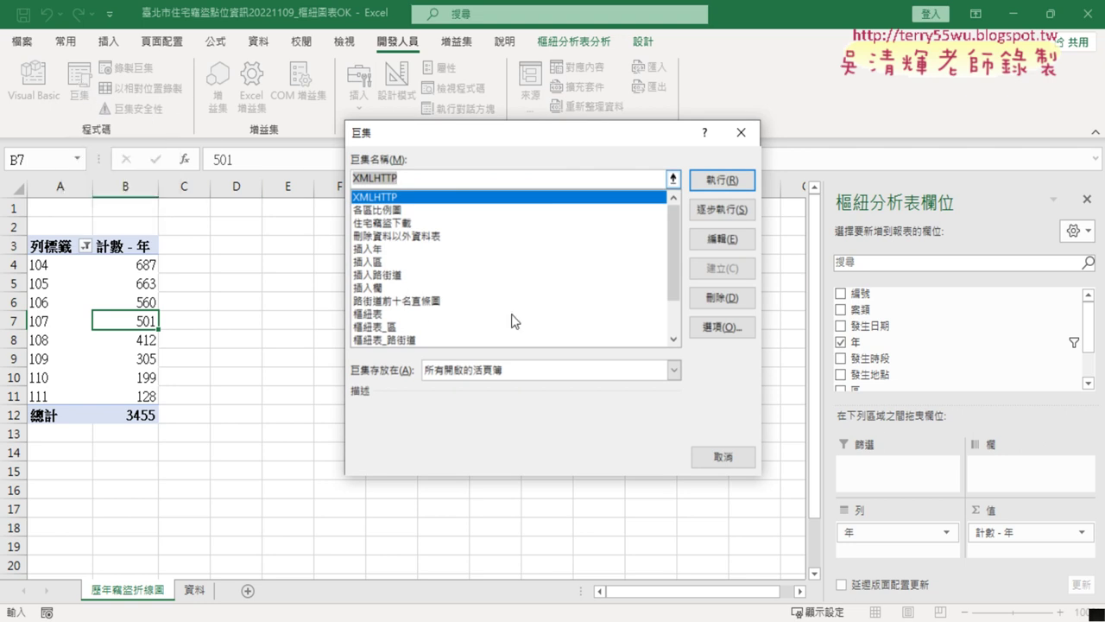
drag(663, 290, 672, 321)
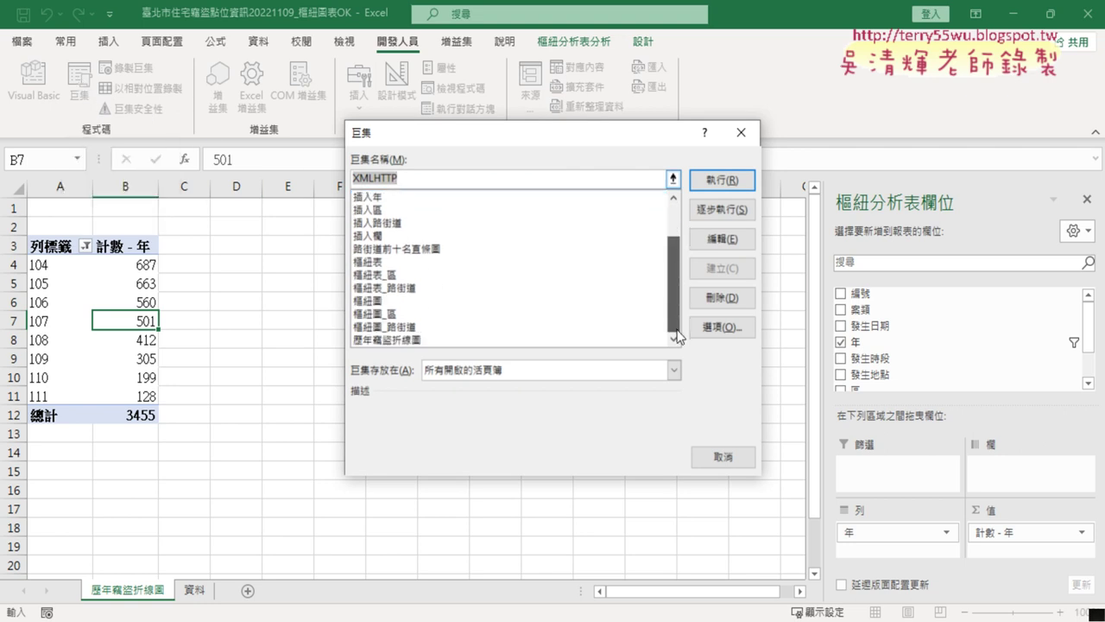
click(389, 301)
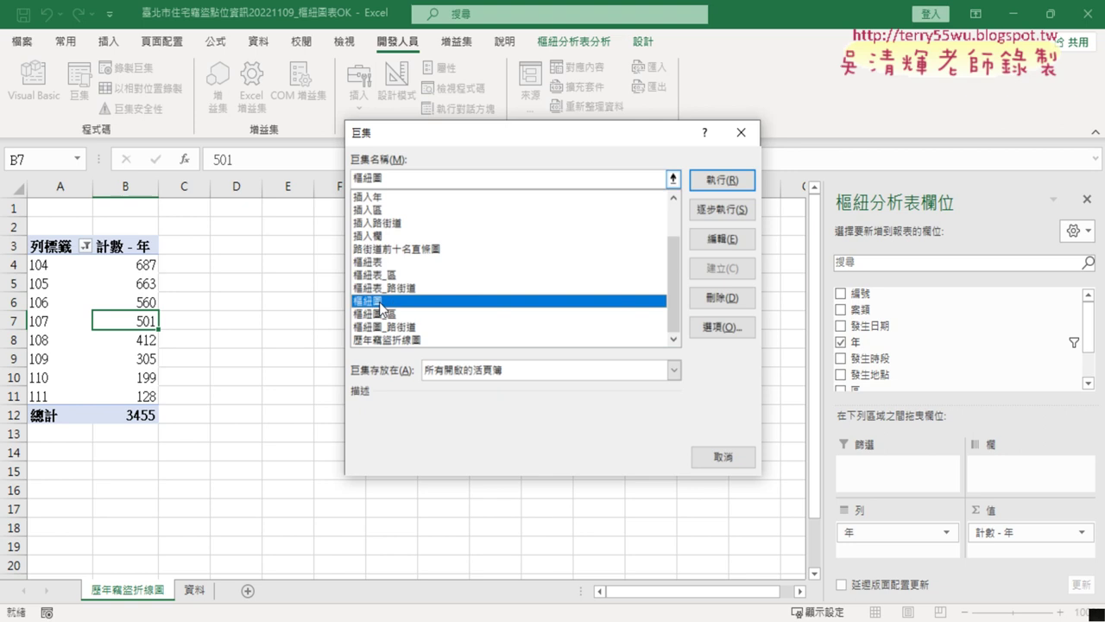
click(720, 182)
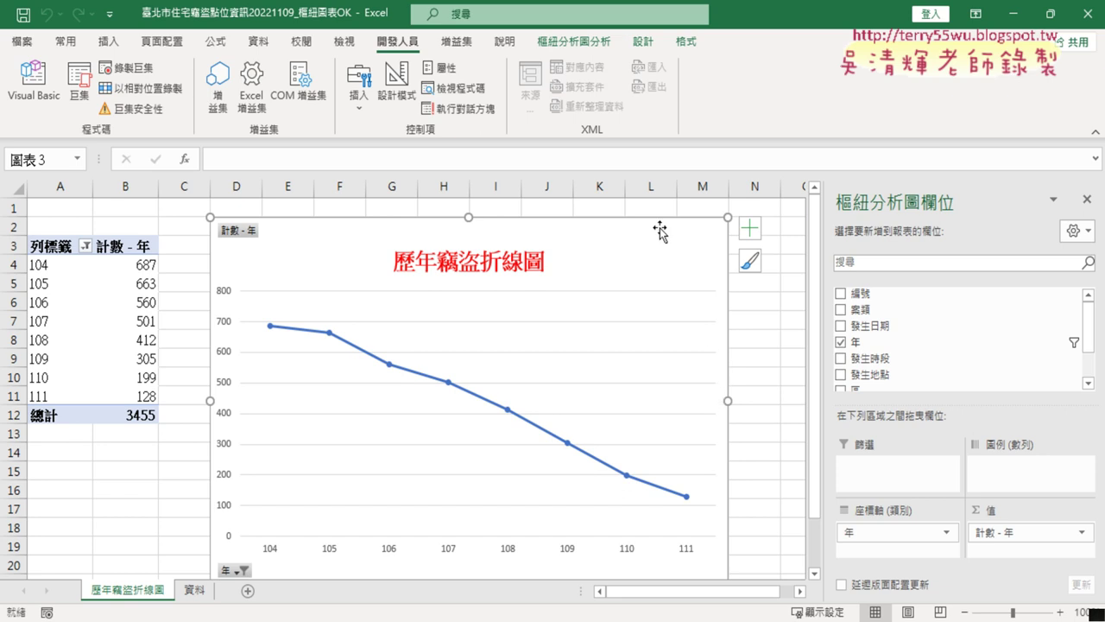
key(Delete)
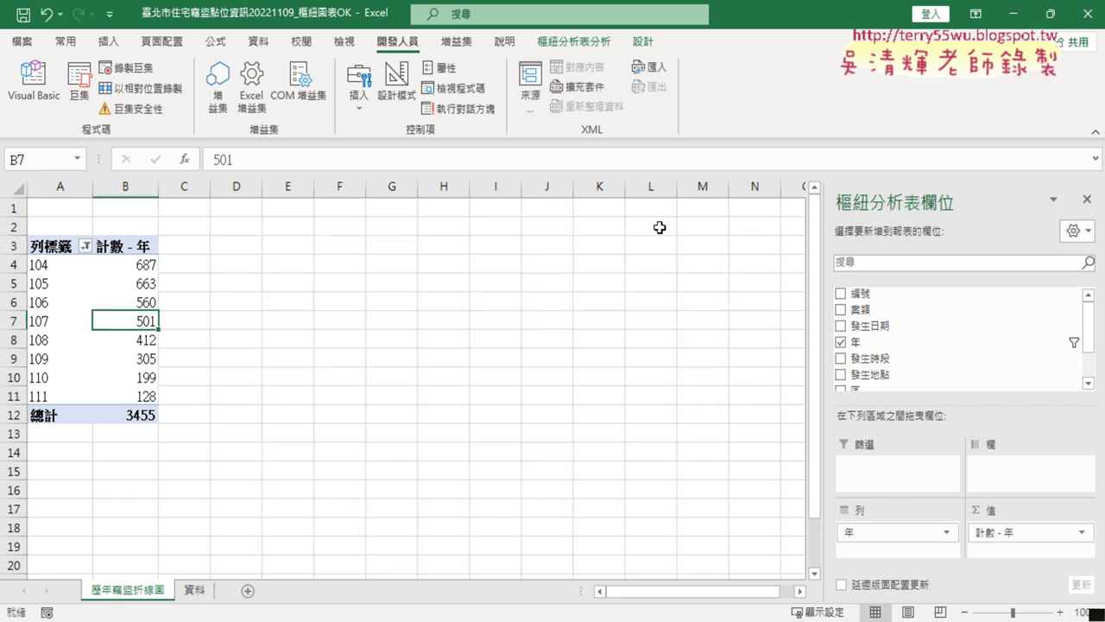
Step: In Module3, rename the recorded procedure from Sub 樞紐表() to Sub 樞紐圖()
click(33, 82)
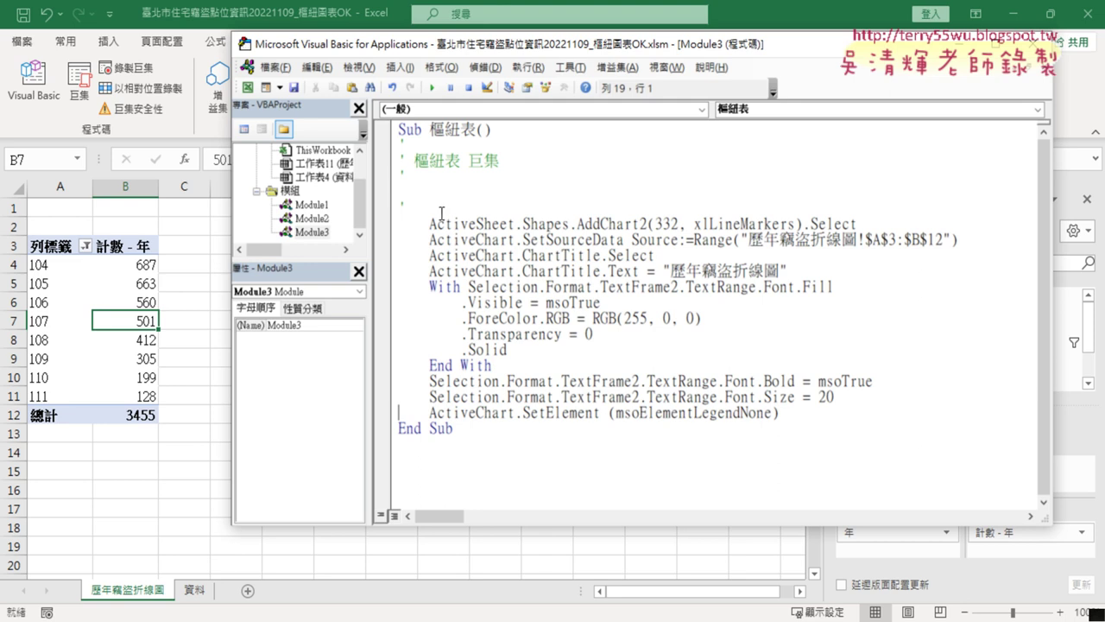
drag(479, 127, 464, 131)
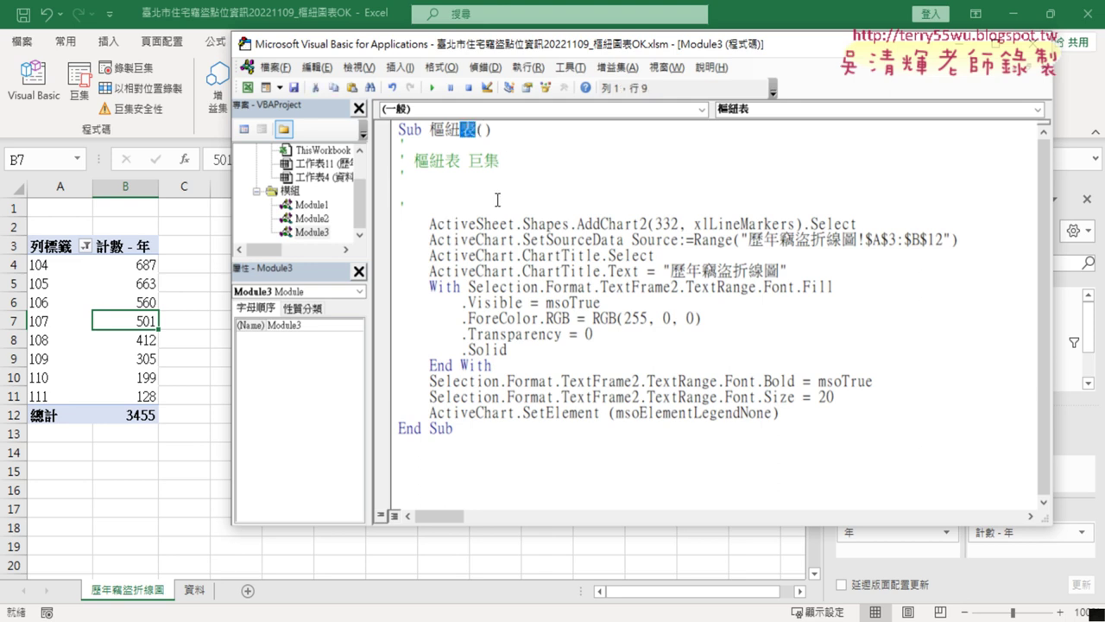
text(去)
text(圖)
Step: Copy the entire Sub 樞紐表 procedure from the Google Docs notes and return to VBA
key(alt+Tab)
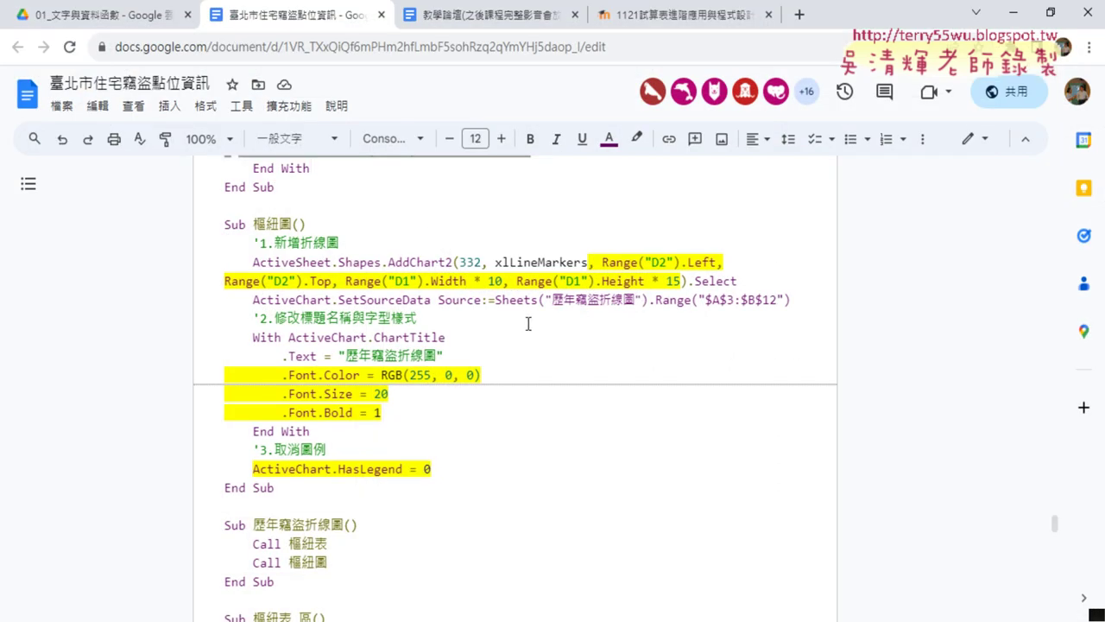
scroll(527, 324, up, 4)
scroll(523, 323, up, 3)
scroll(523, 323, up, 3)
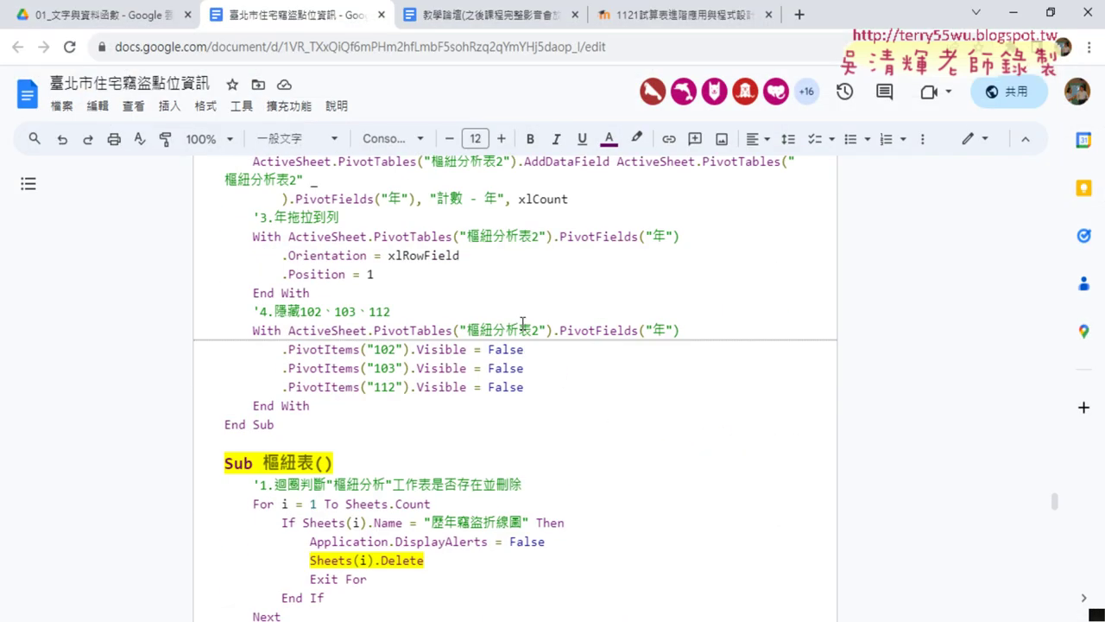
scroll(522, 324, up, 2)
scroll(522, 323, up, 2)
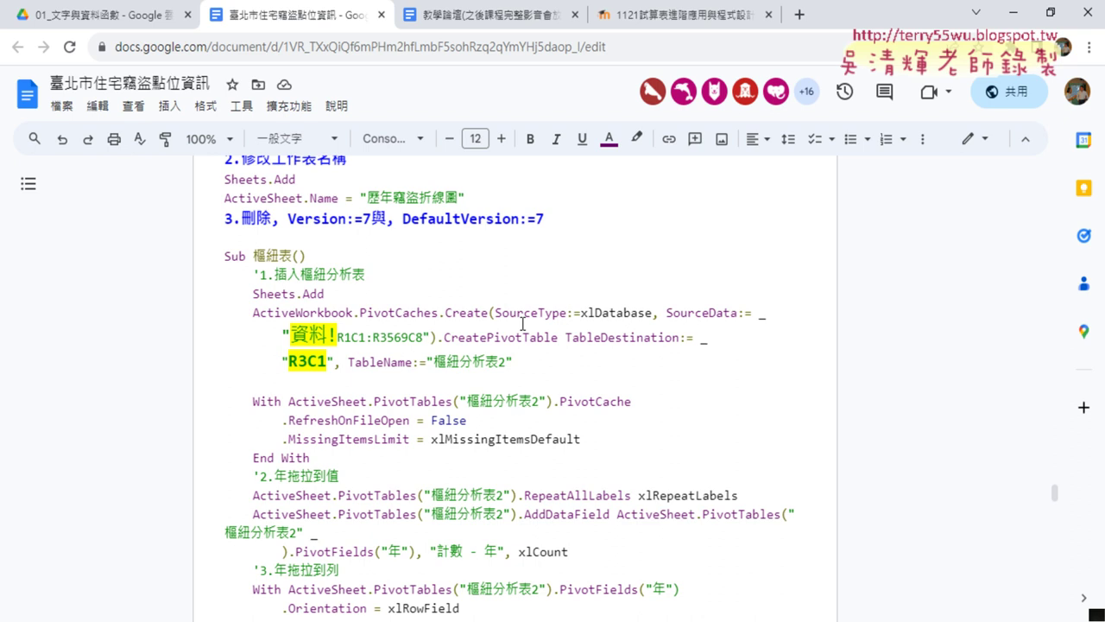
scroll(522, 324, down, 2)
scroll(522, 323, down, 1)
mouse_move(276, 521)
mouse_down()
mouse_move(206, 179)
mouse_move(207, 222)
mouse_up()
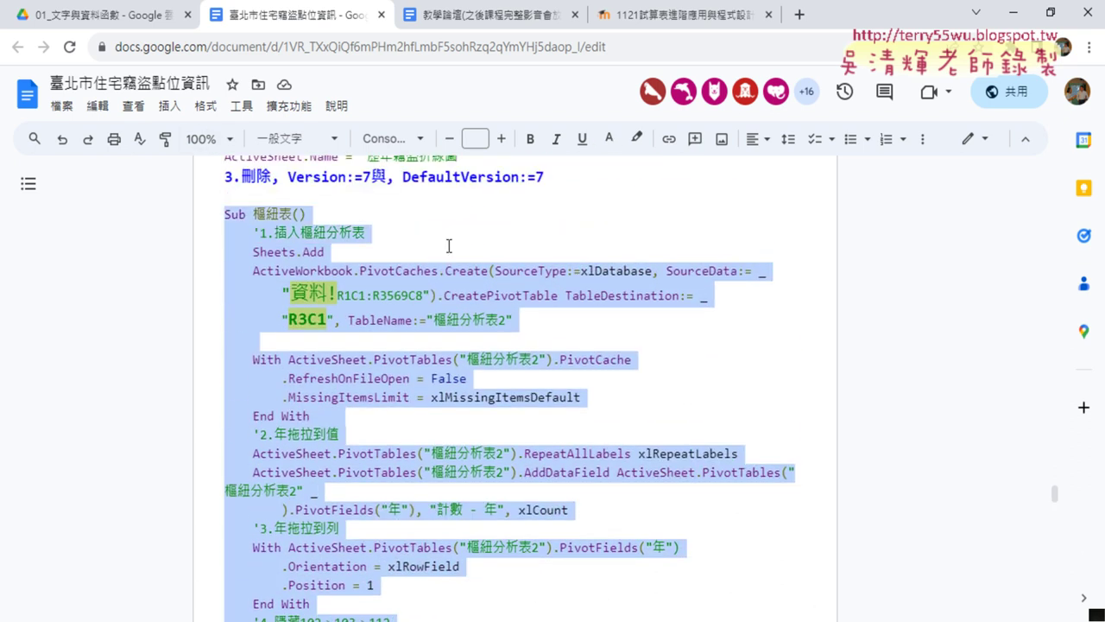
click(1006, 12)
Step: Paste the copied 樞紐表 procedure on a new line above Sub 樞紐圖 in Module3
click(402, 130)
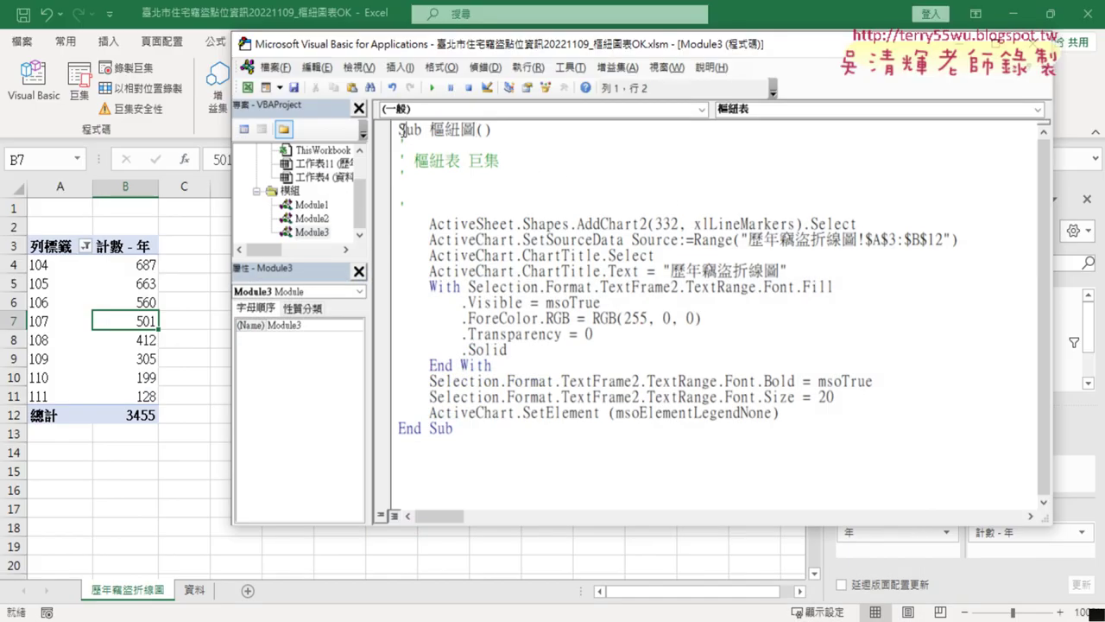
key(Return)
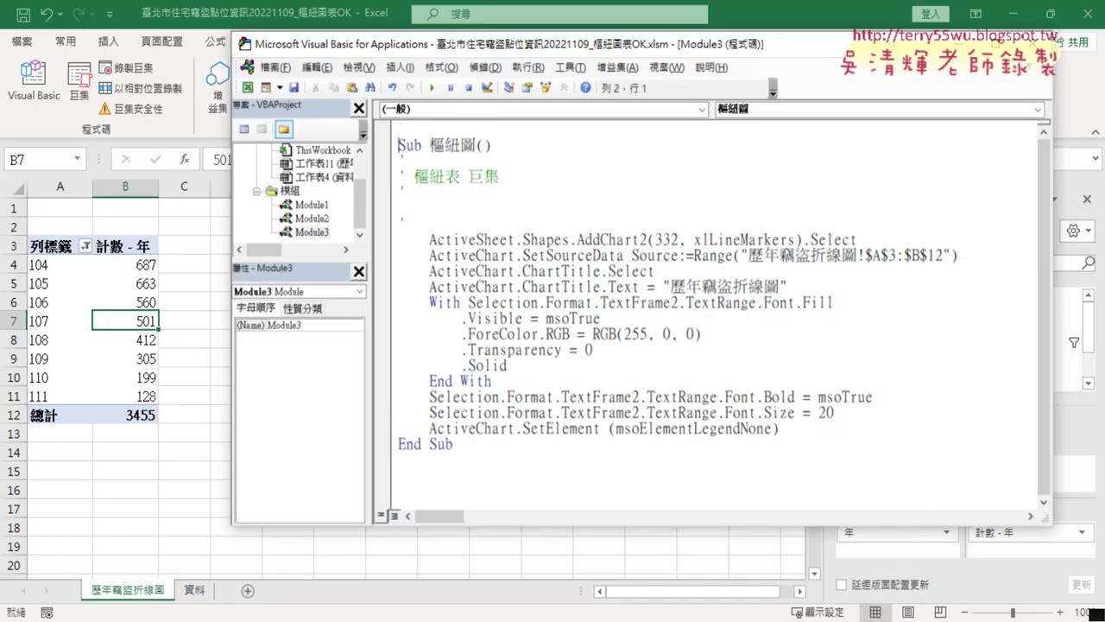
key(Up)
key(ctrl+v)
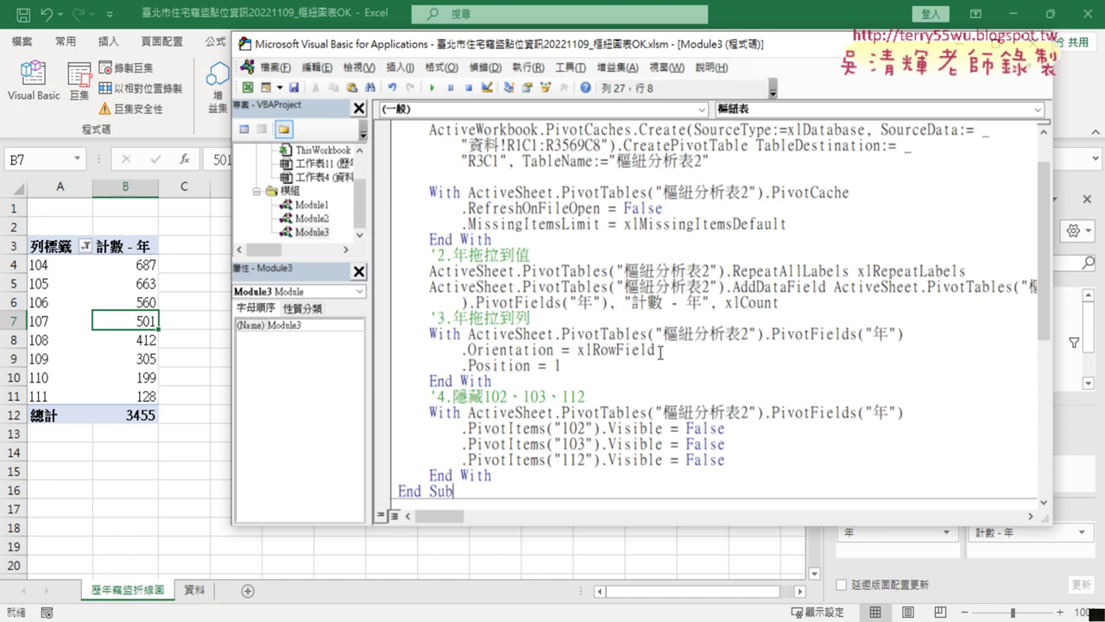
click(734, 461)
Step: Run Sub 樞紐圖 to test it, then delete the resulting line chart in Excel
scroll(531, 301, down, 7)
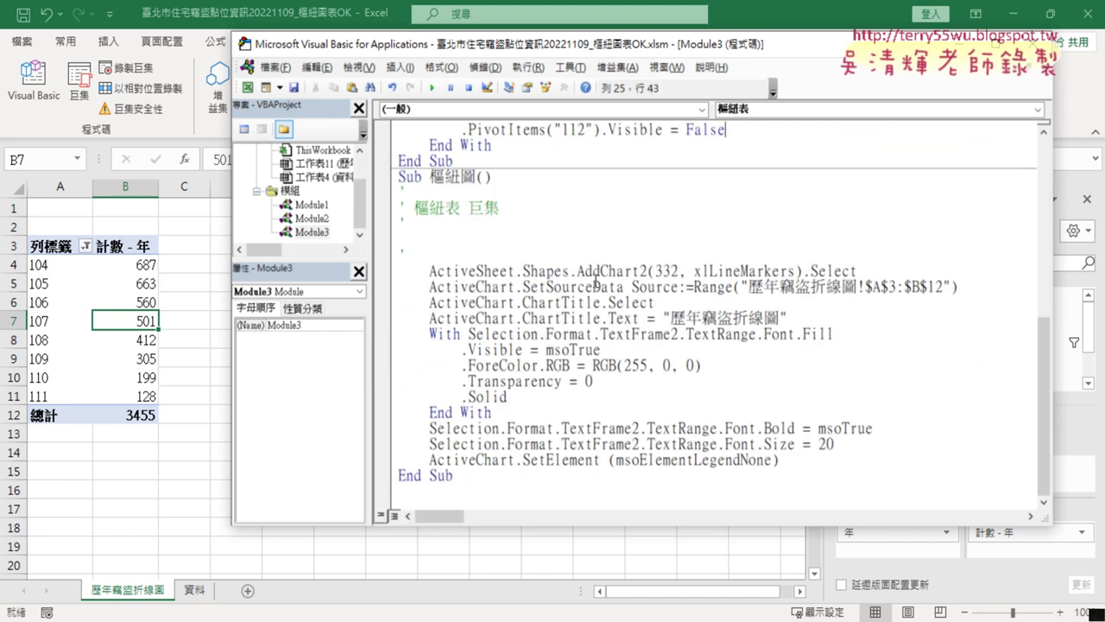
click(546, 302)
click(433, 87)
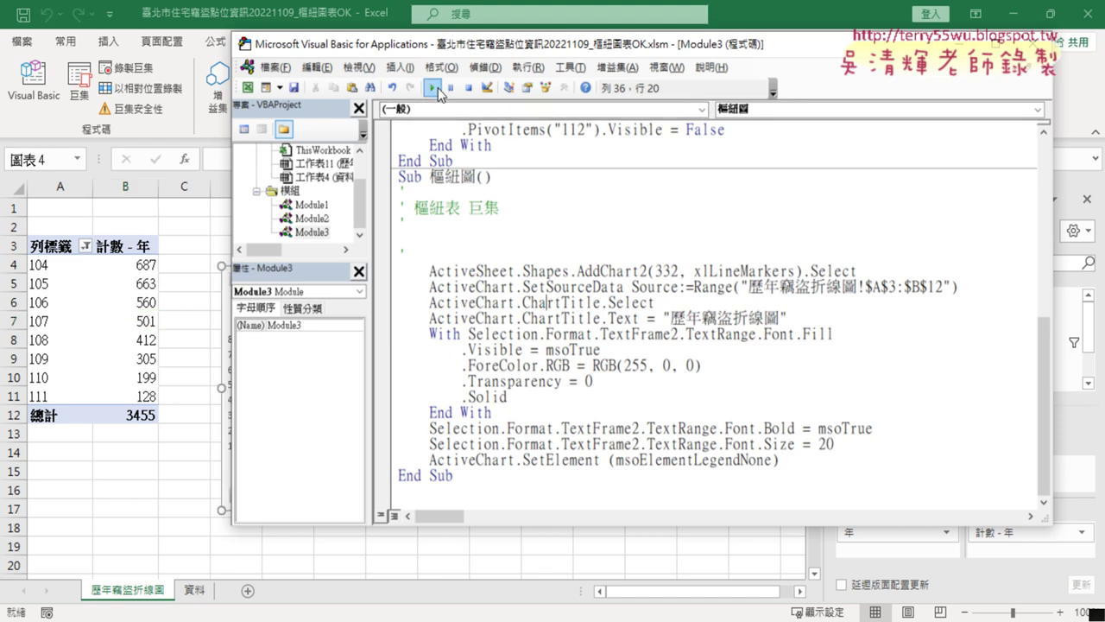
click(181, 347)
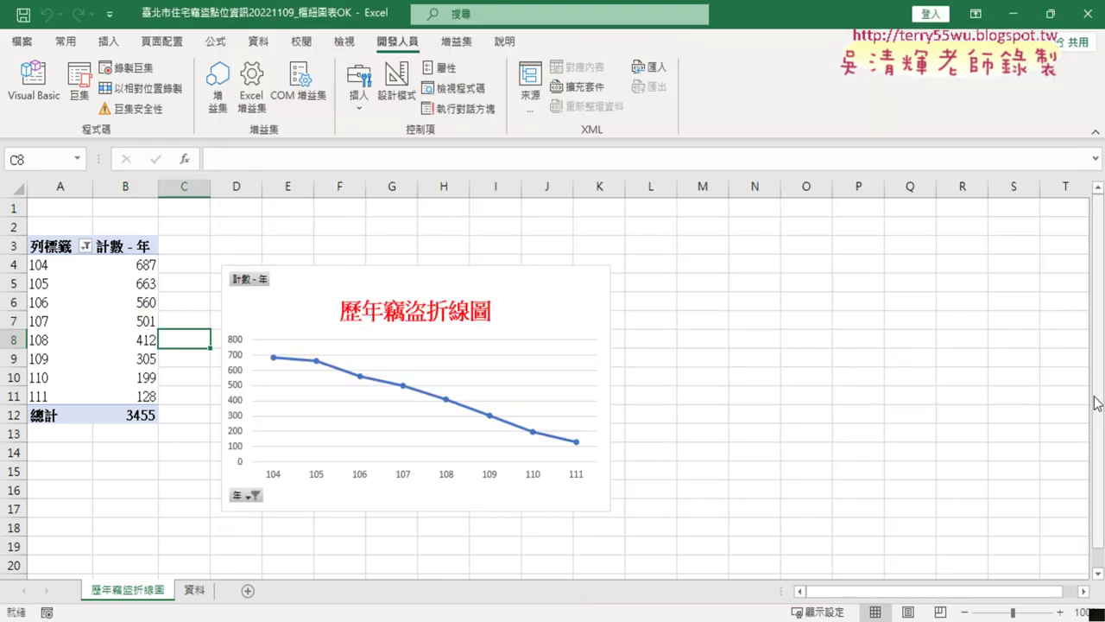
click(573, 280)
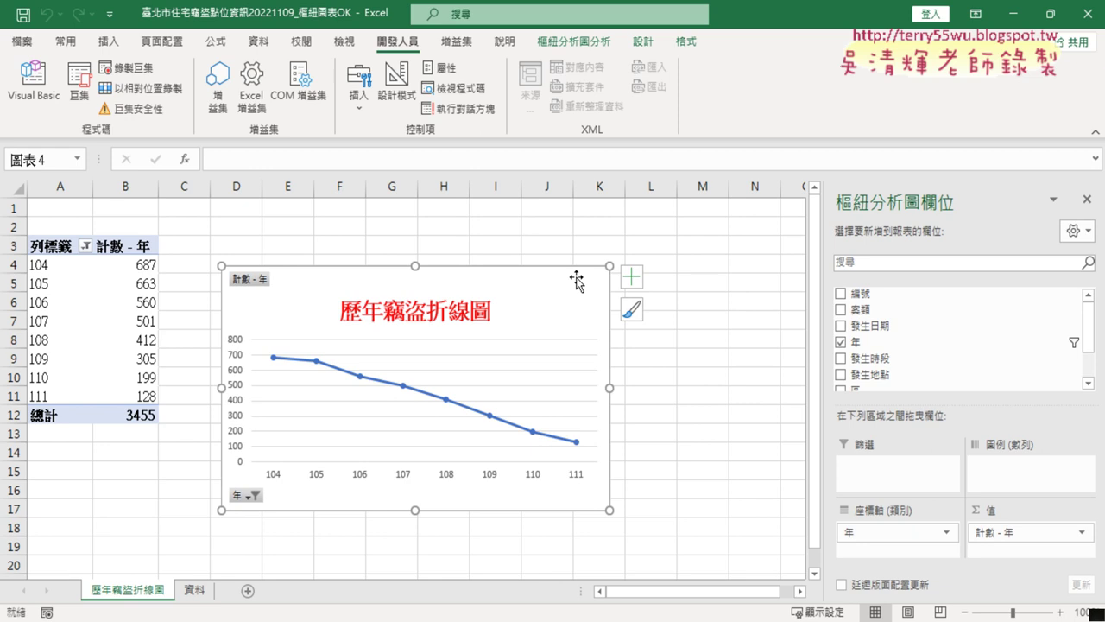
key(Delete)
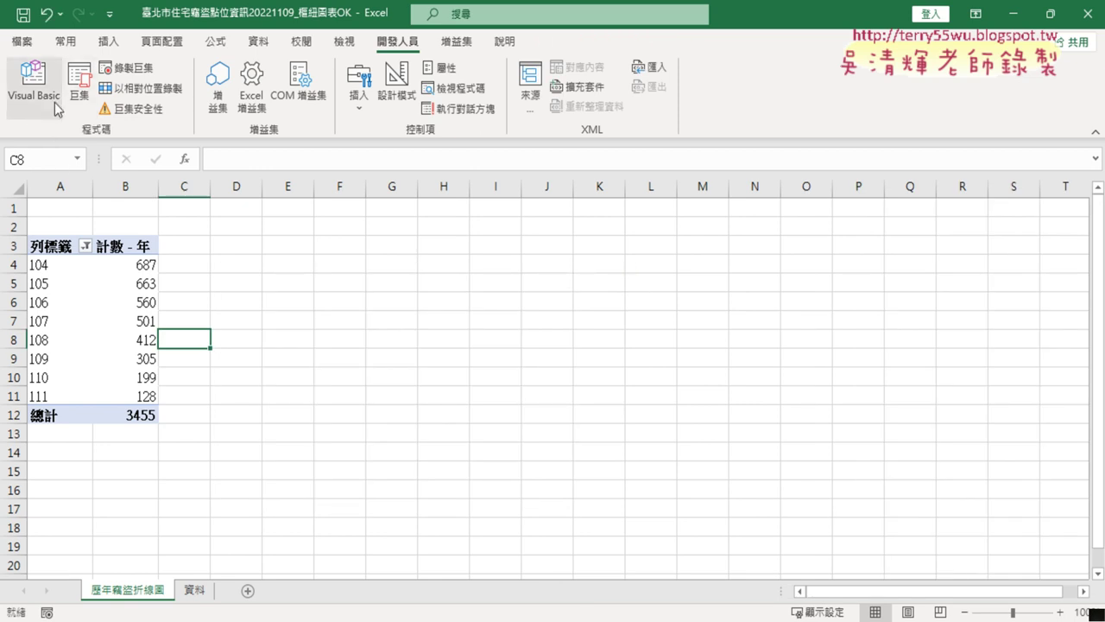
Step: In the Macros list, select Module2.樞紐圖 and open its code for editing
click(78, 86)
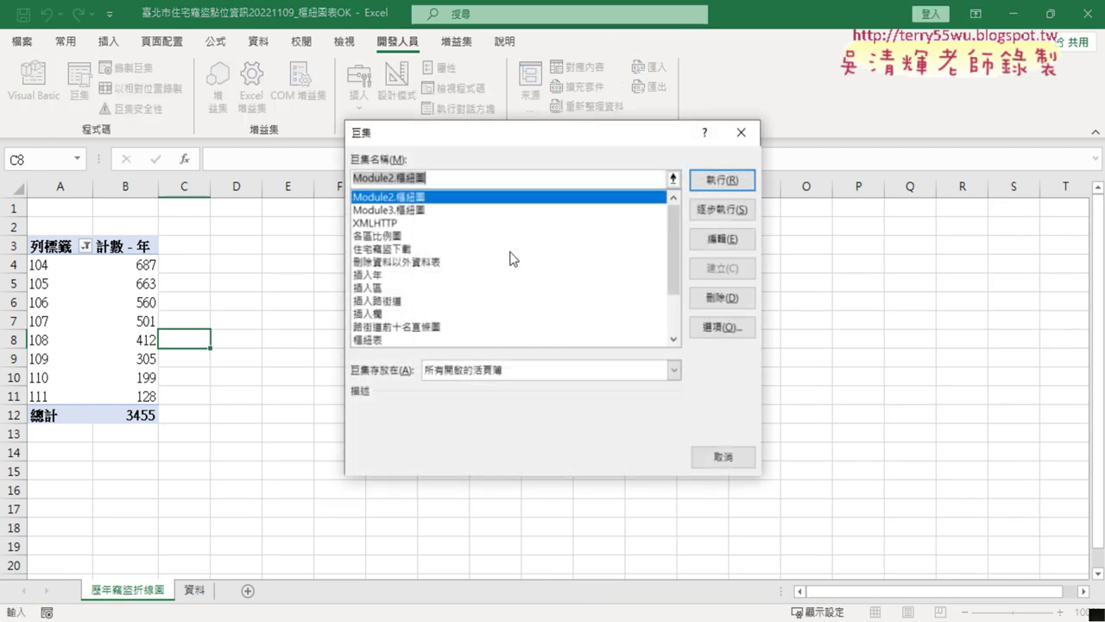
click(385, 314)
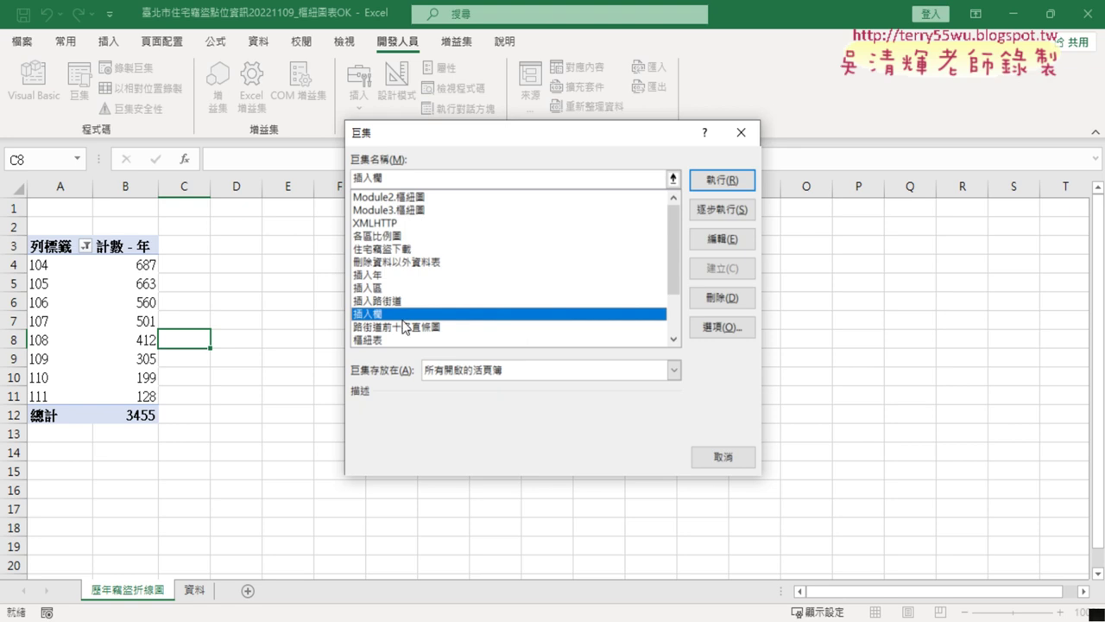
scroll(411, 285, down, 1)
scroll(409, 271, down, 1)
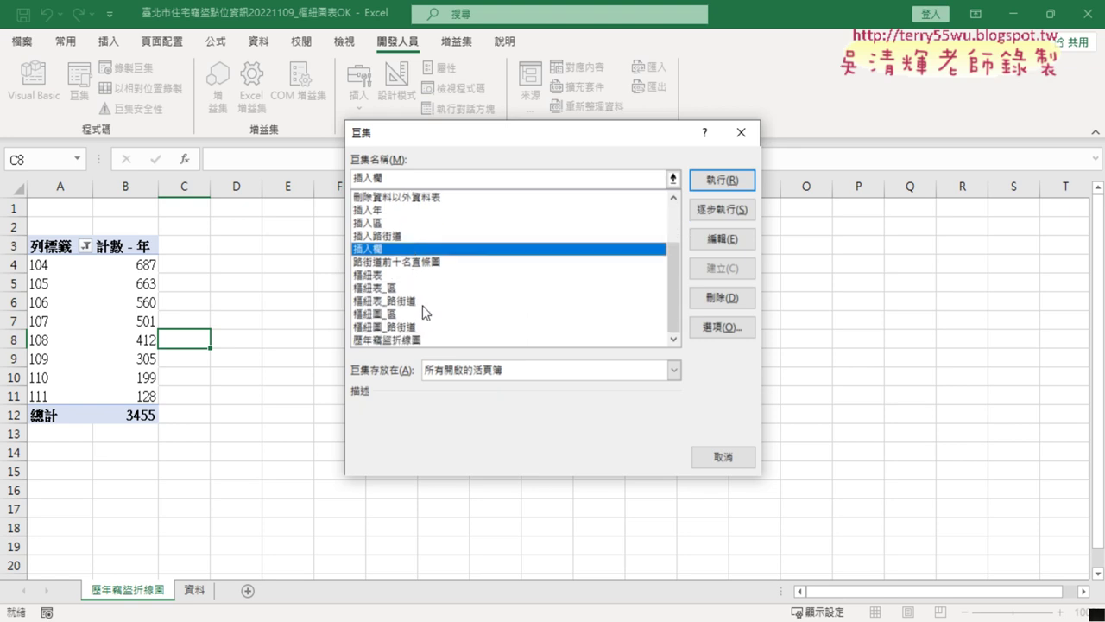
scroll(426, 302, up, 2)
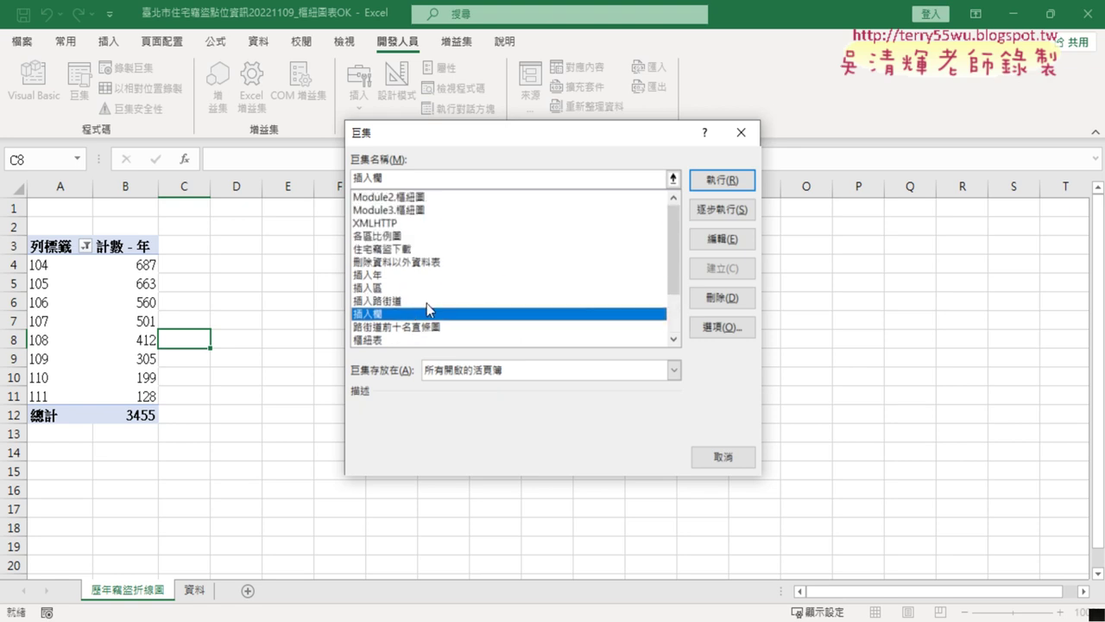
click(402, 210)
click(404, 197)
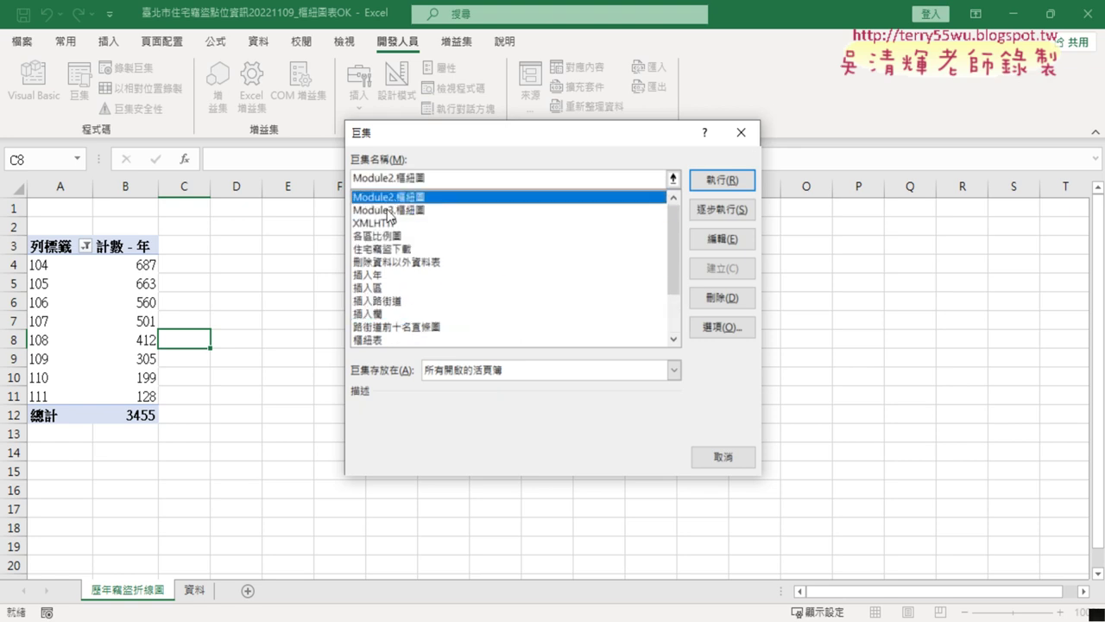
click(741, 132)
Step: Delete the duplicate Sub 樞紐圖 from Module2, then run Module3's 樞紐圖 to build the chart
click(34, 82)
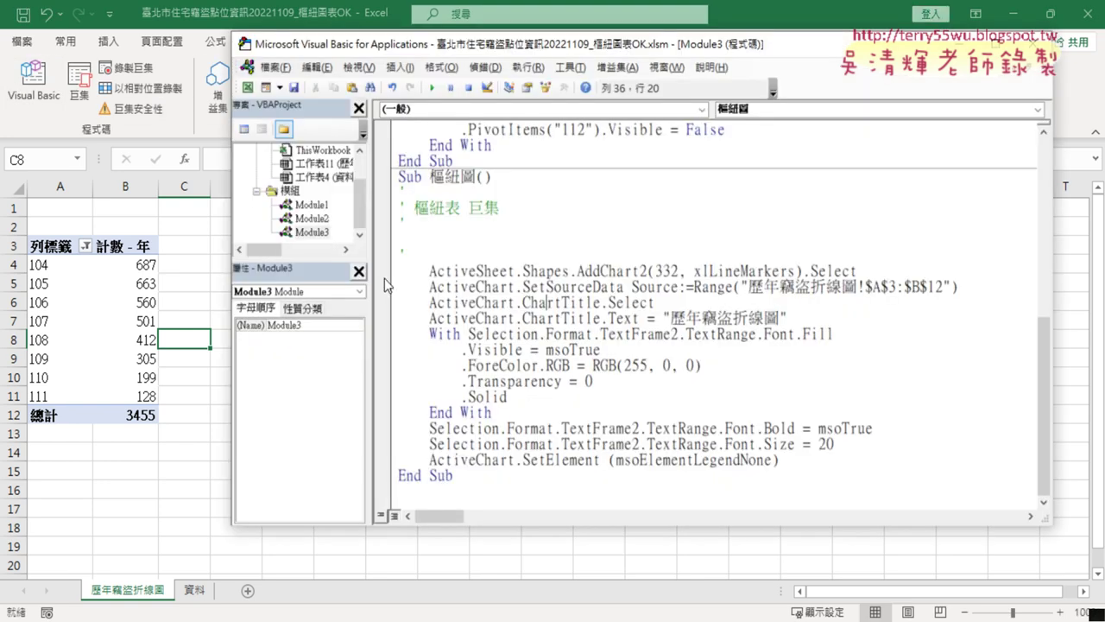
double_click(313, 218)
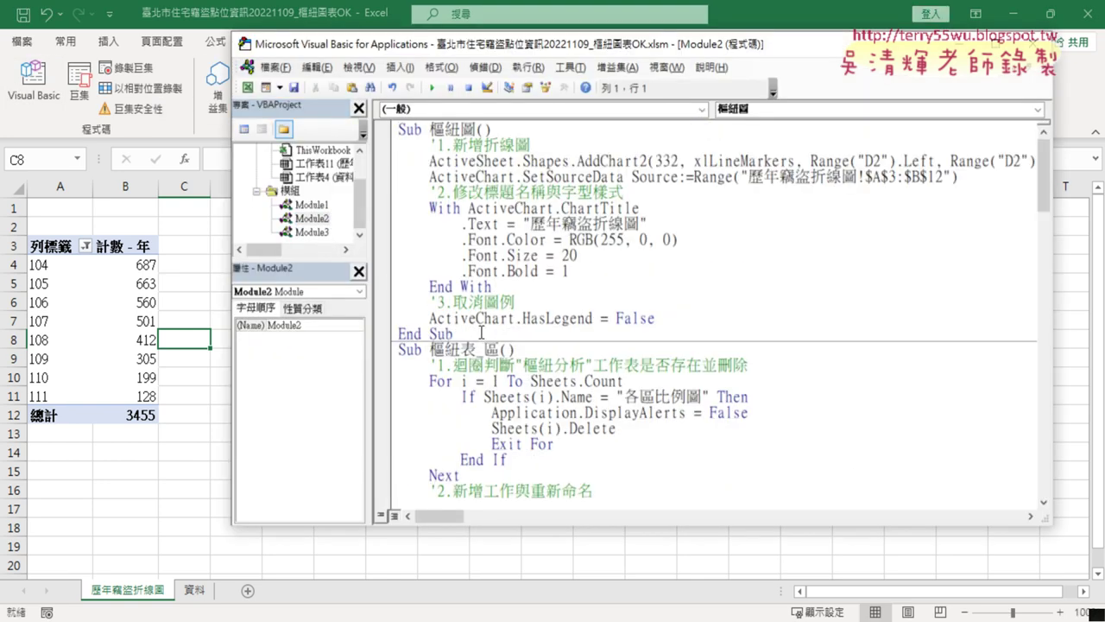
drag(453, 334, 389, 128)
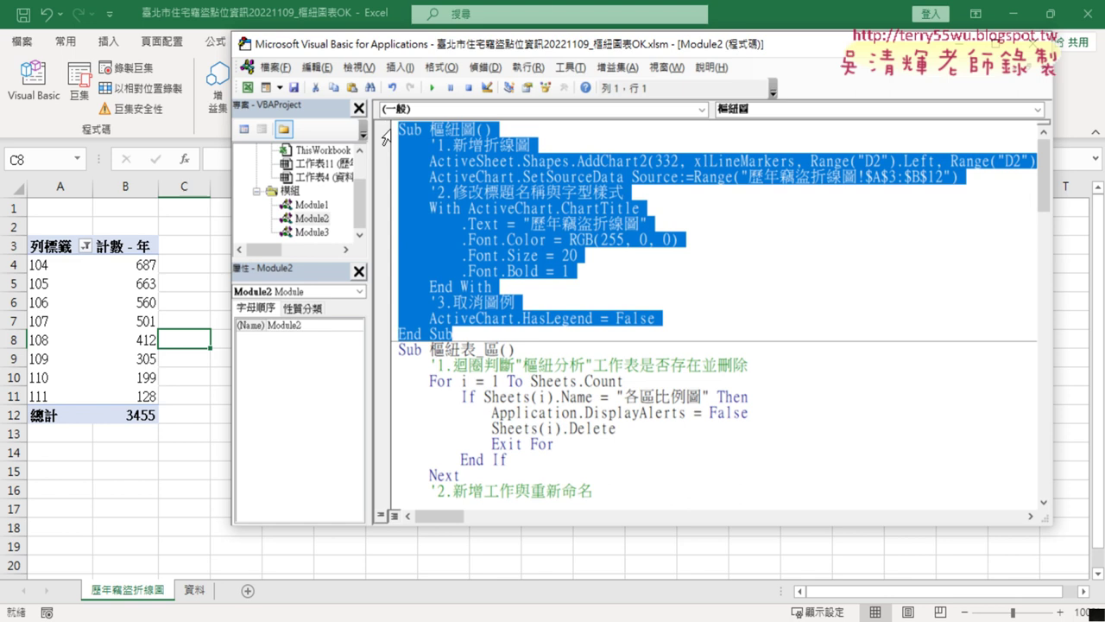
key(Delete)
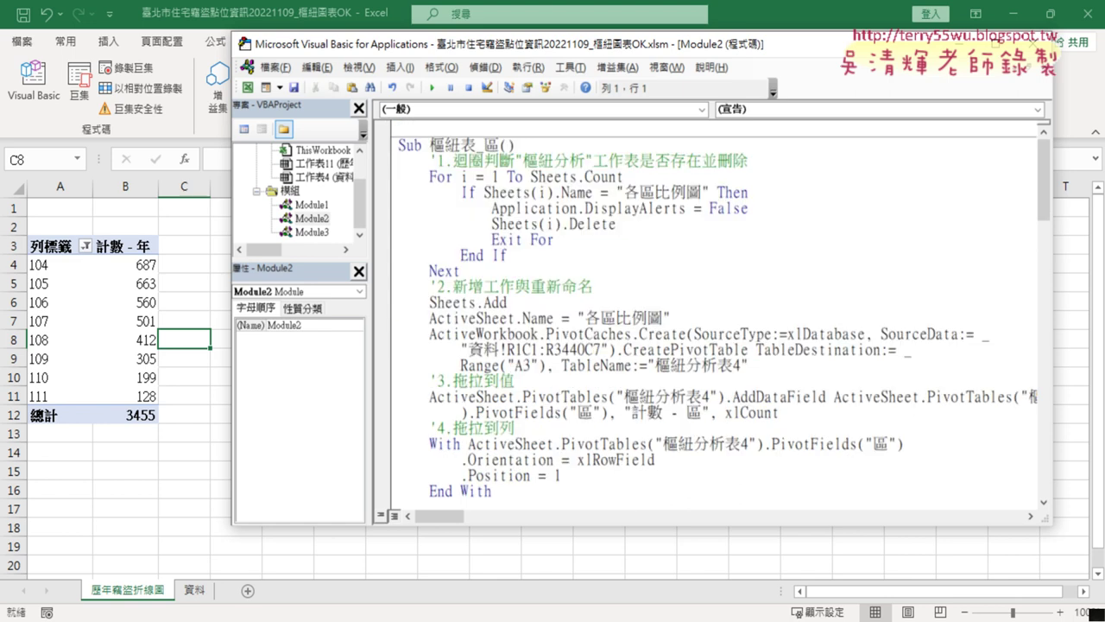
double_click(312, 232)
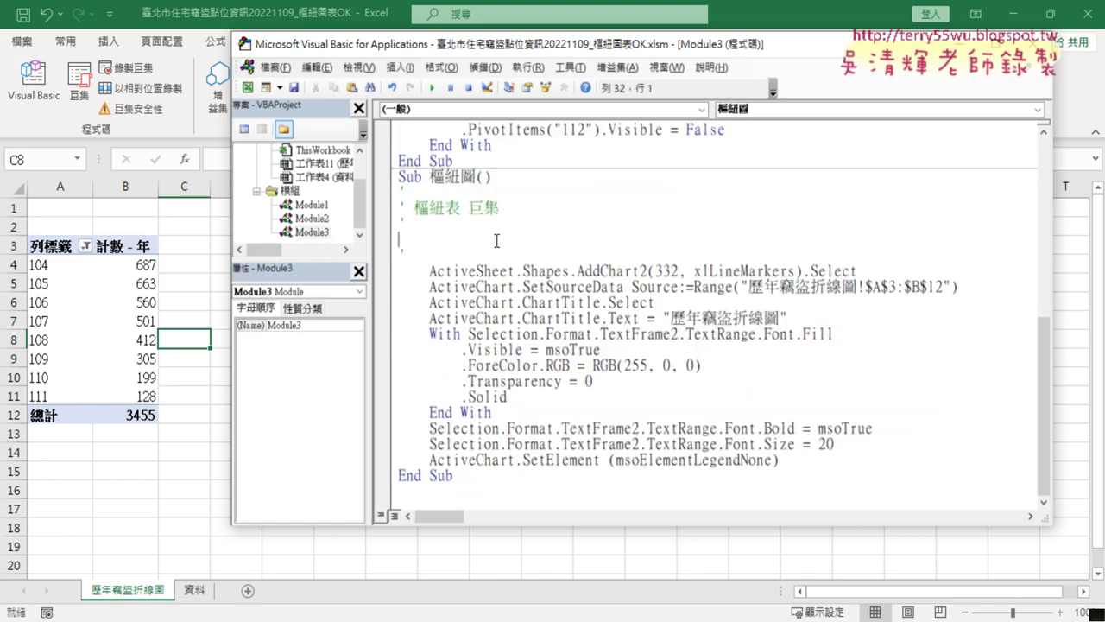
click(432, 87)
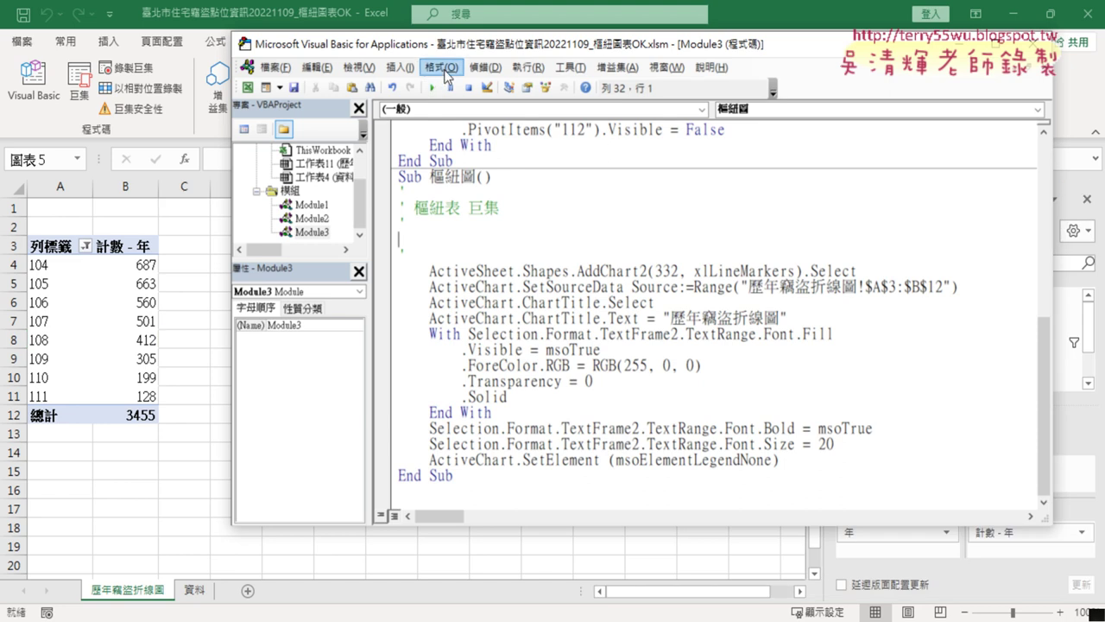
Step: Move the burglary line chart to cell D2 and enlarge it wider and taller
drag(463, 51, 872, 73)
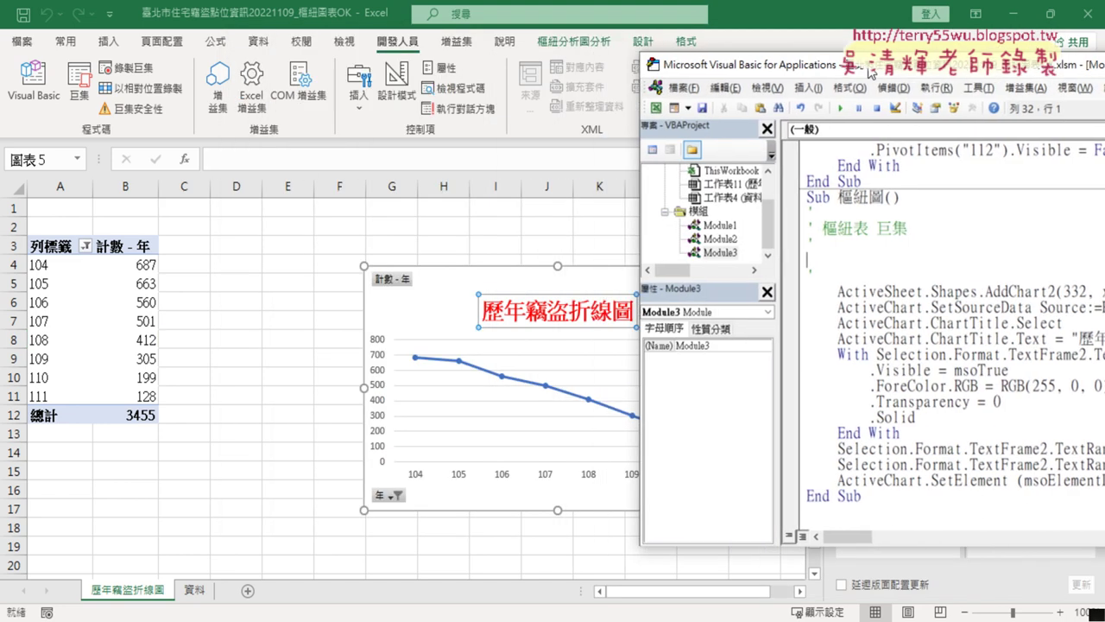
drag(872, 73, 878, 72)
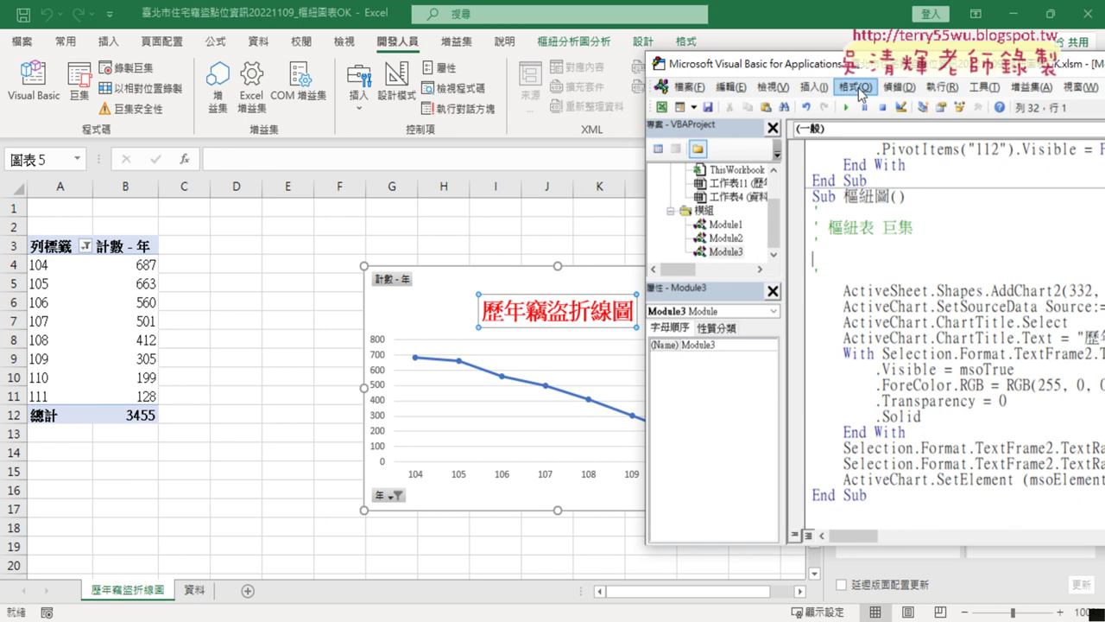
click(454, 282)
drag(454, 281, 302, 233)
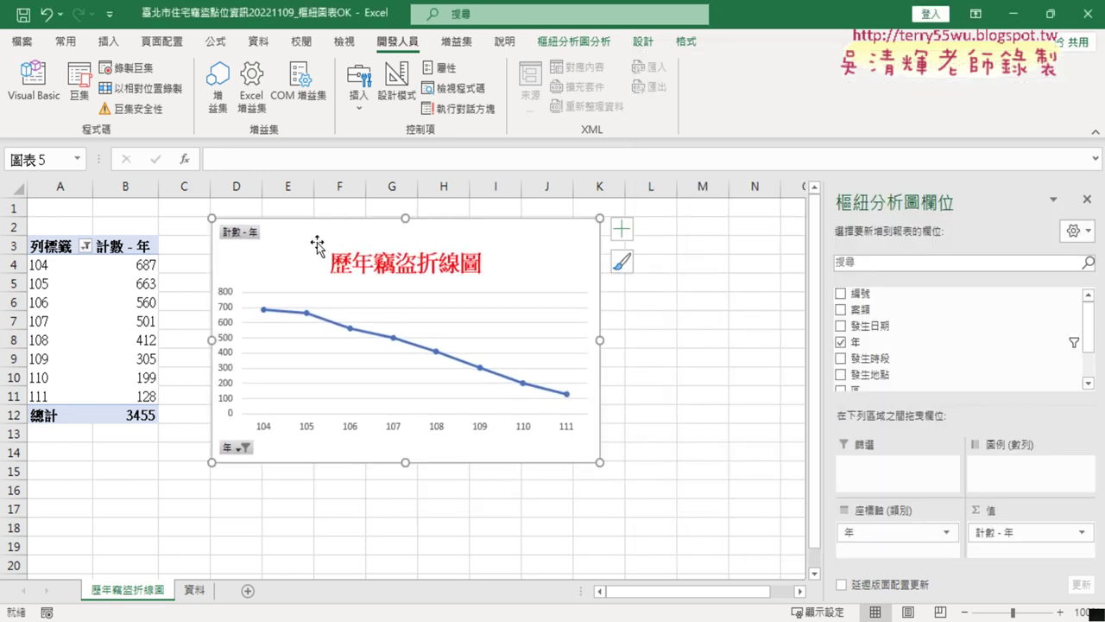
drag(600, 340, 728, 329)
drag(468, 462, 463, 560)
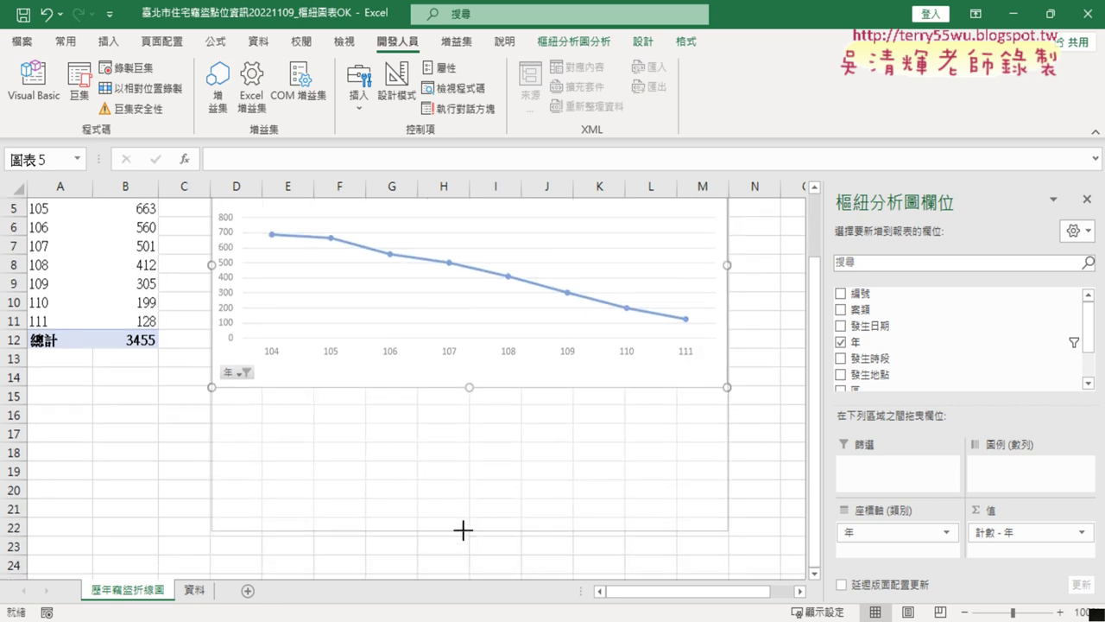
drag(463, 561, 466, 517)
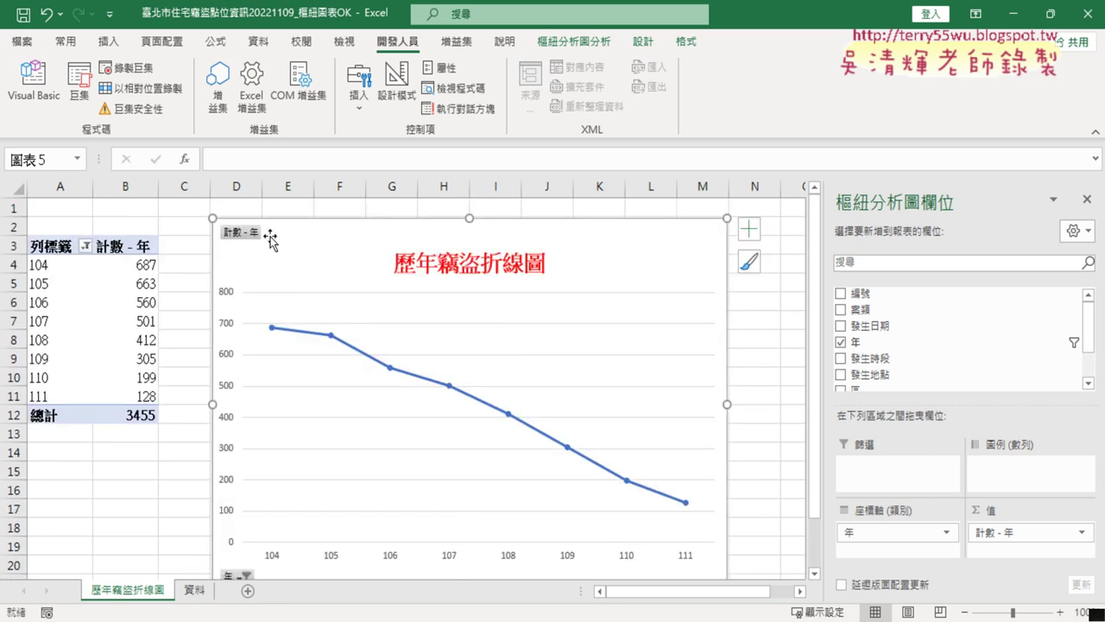
Step: Select columns D through M and the covered rows to gauge the chart's span
mouse_move(226, 226)
click(236, 185)
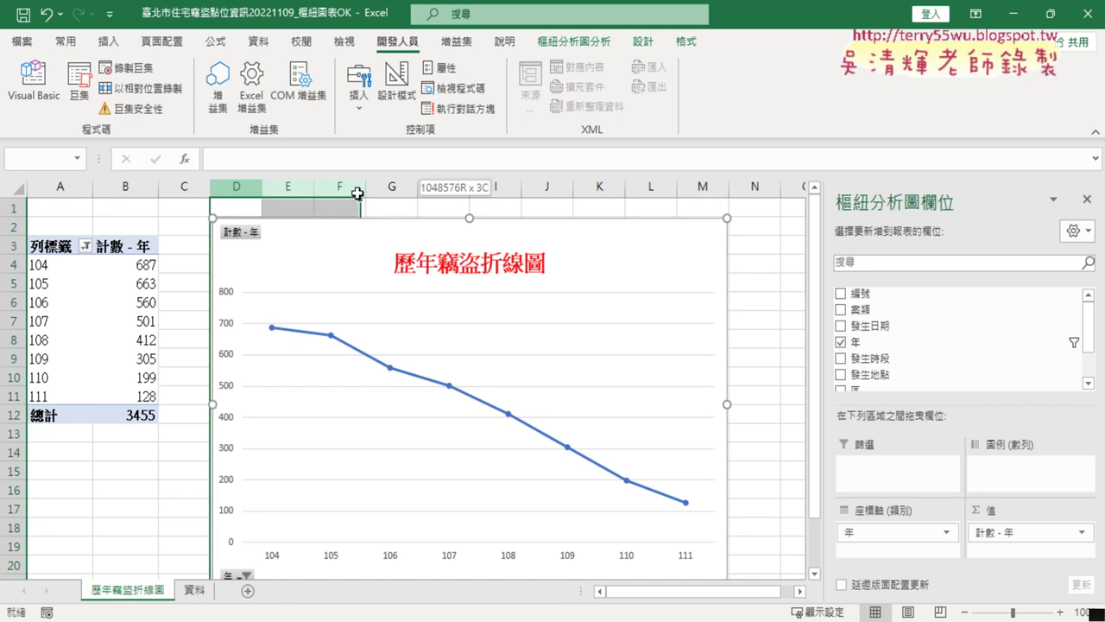
drag(236, 186, 704, 183)
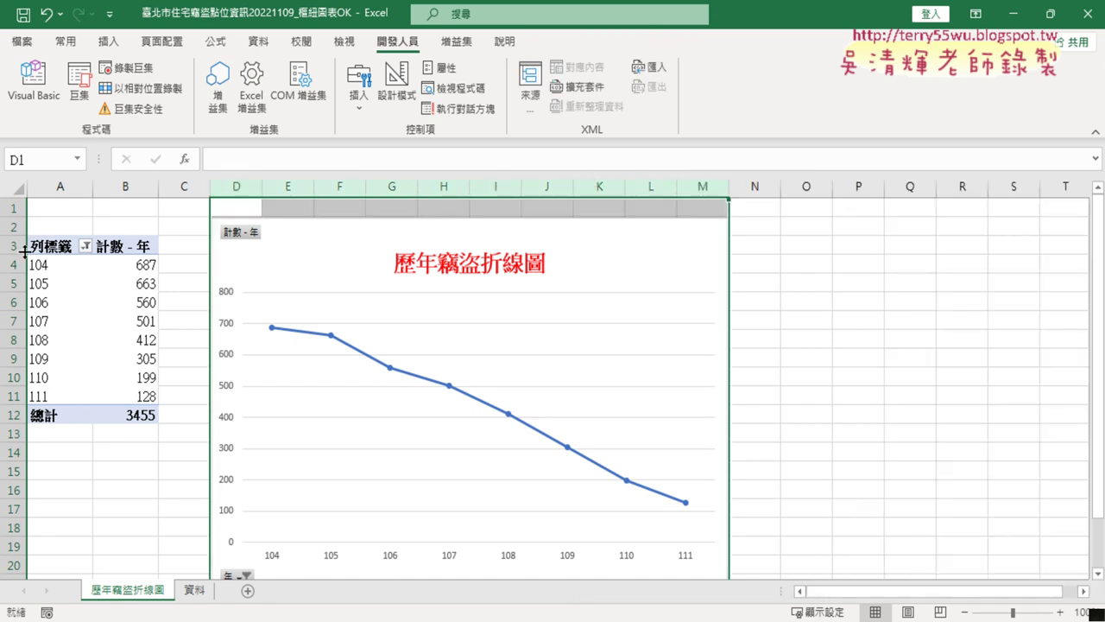
drag(13, 227, 15, 526)
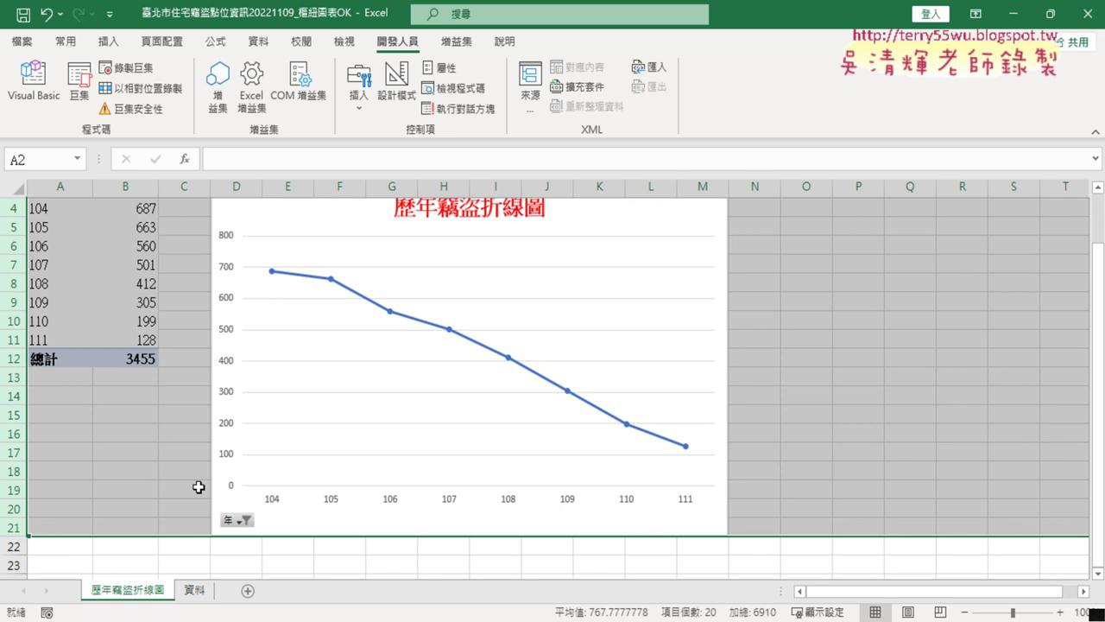
scroll(199, 487, up, 1)
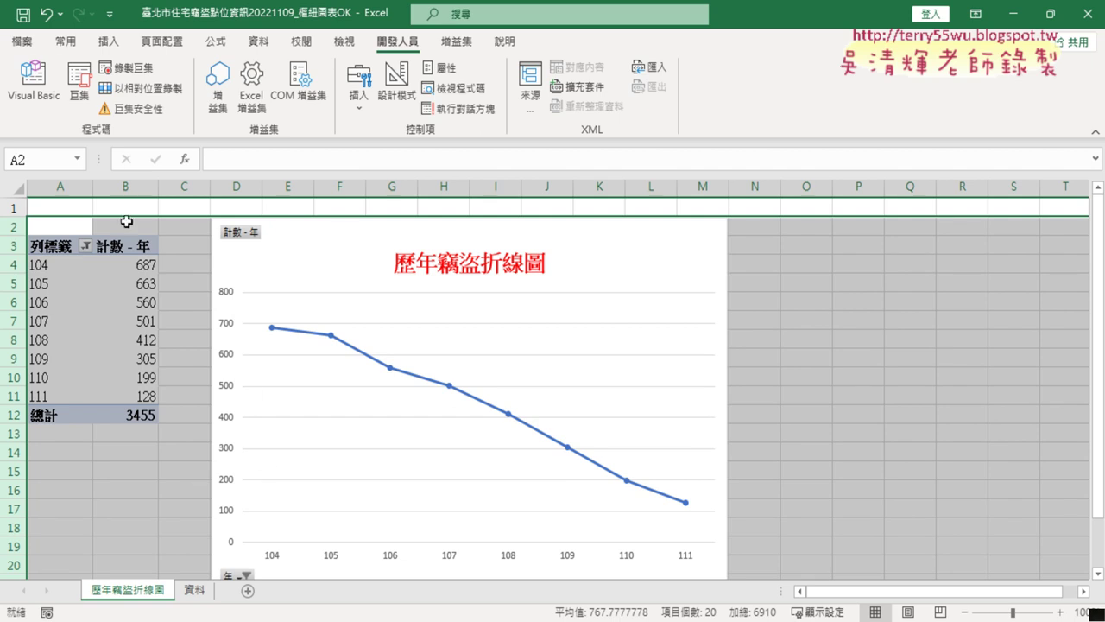
click(33, 79)
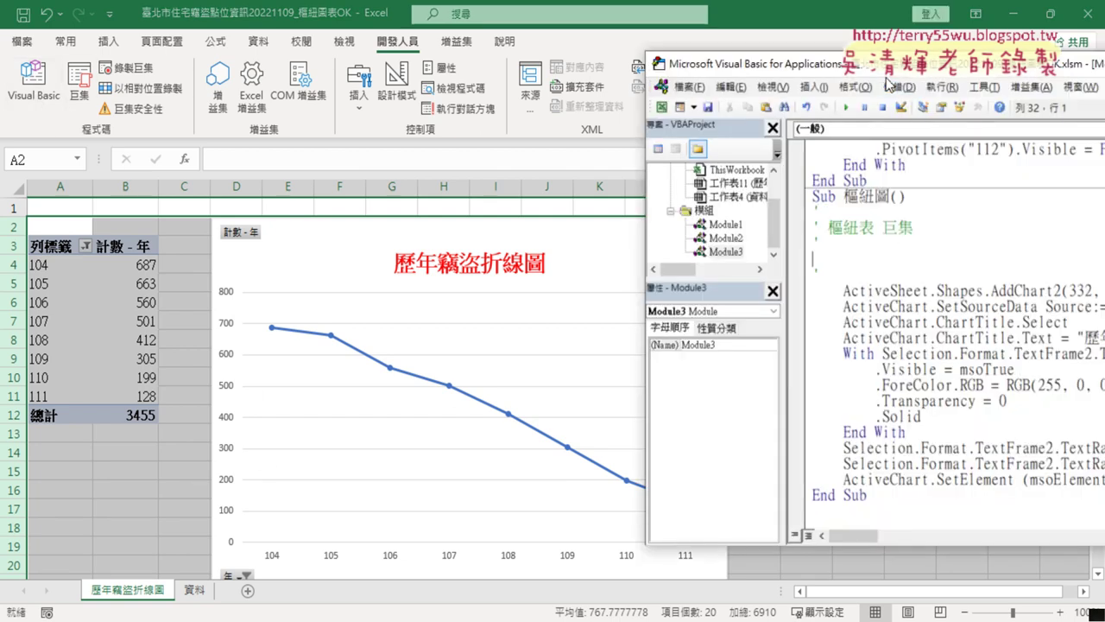
Step: Delete the recorded comment lines under Sub 樞紐圖() so the code begins with AddChart2
drag(905, 72, 306, 119)
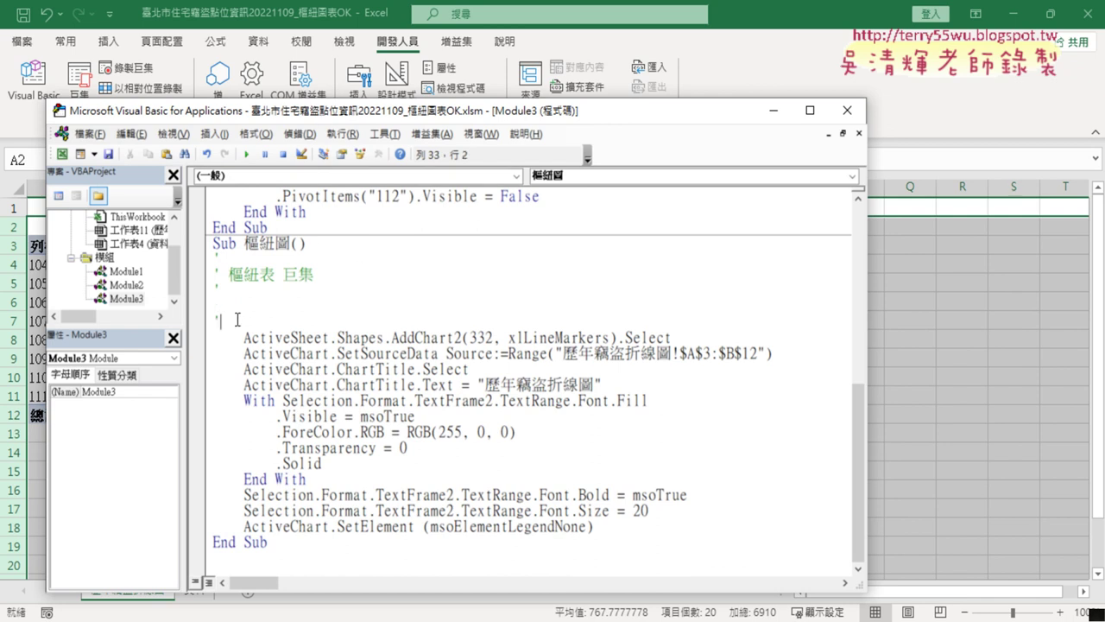
drag(216, 317, 207, 259)
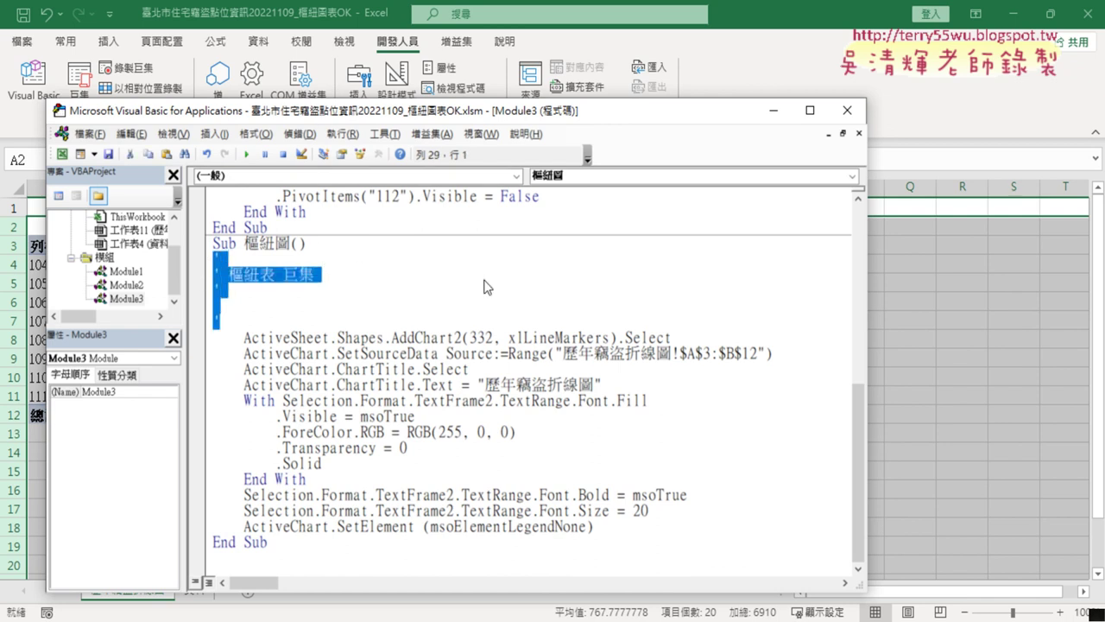
key(Delete)
key(Delete)
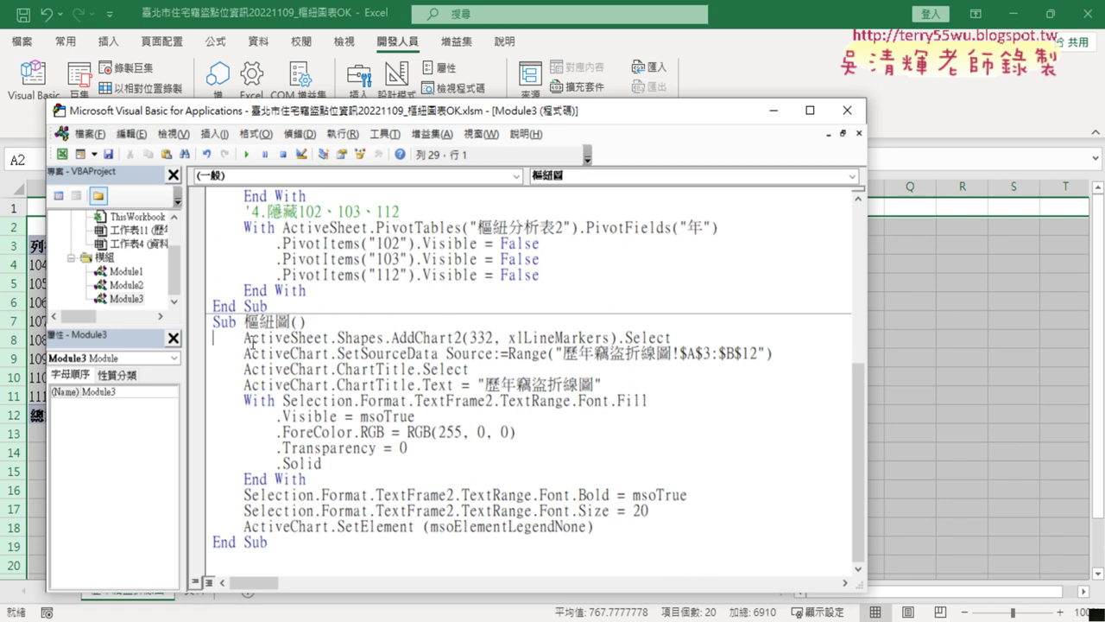
drag(246, 338, 413, 335)
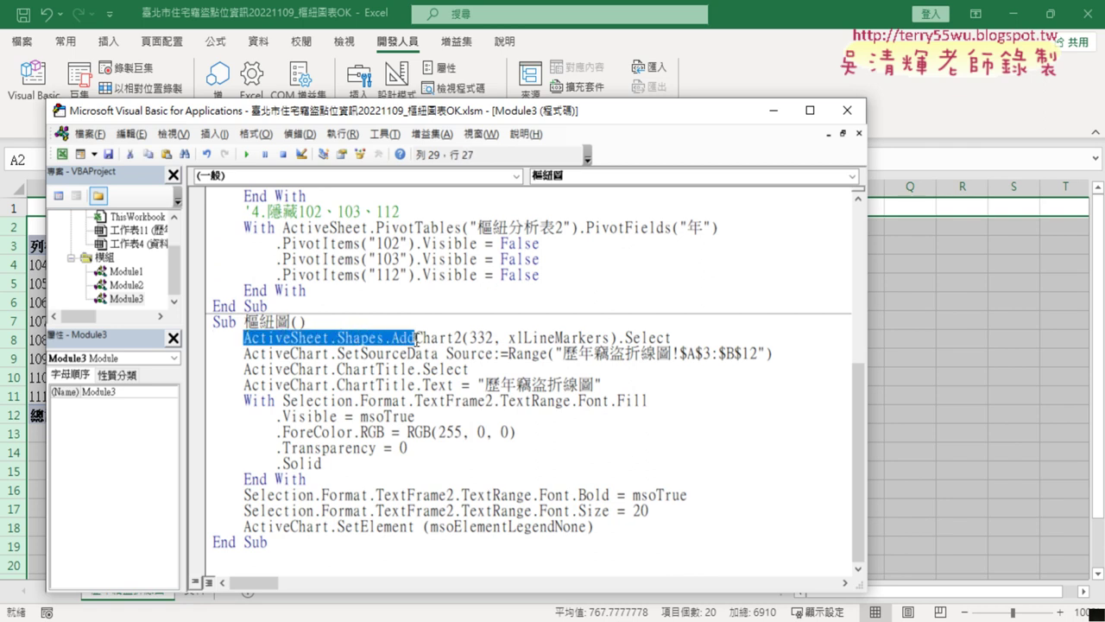
Step: Highlight ActiveSheet and Shapes on the chart-adding line to examine the statement
click(416, 338)
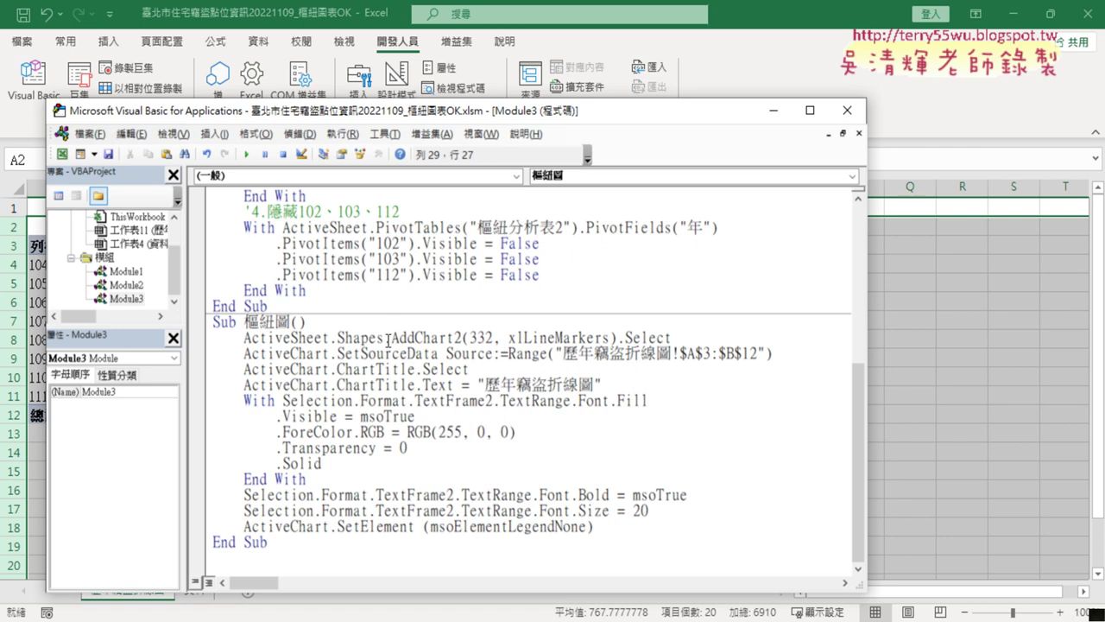
drag(386, 338, 337, 337)
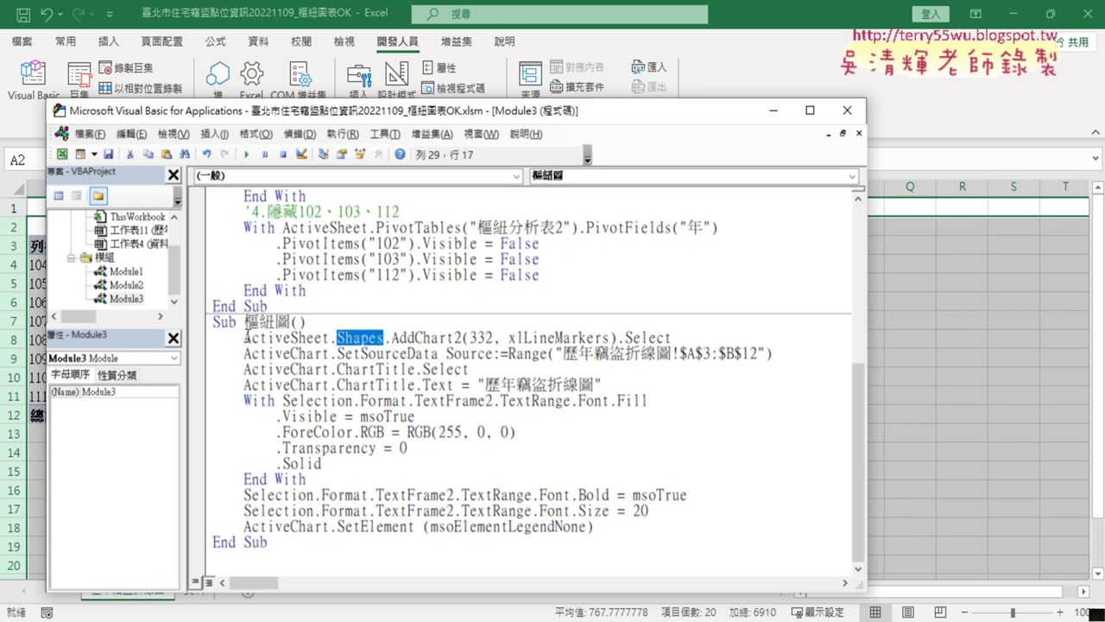
drag(246, 337, 322, 338)
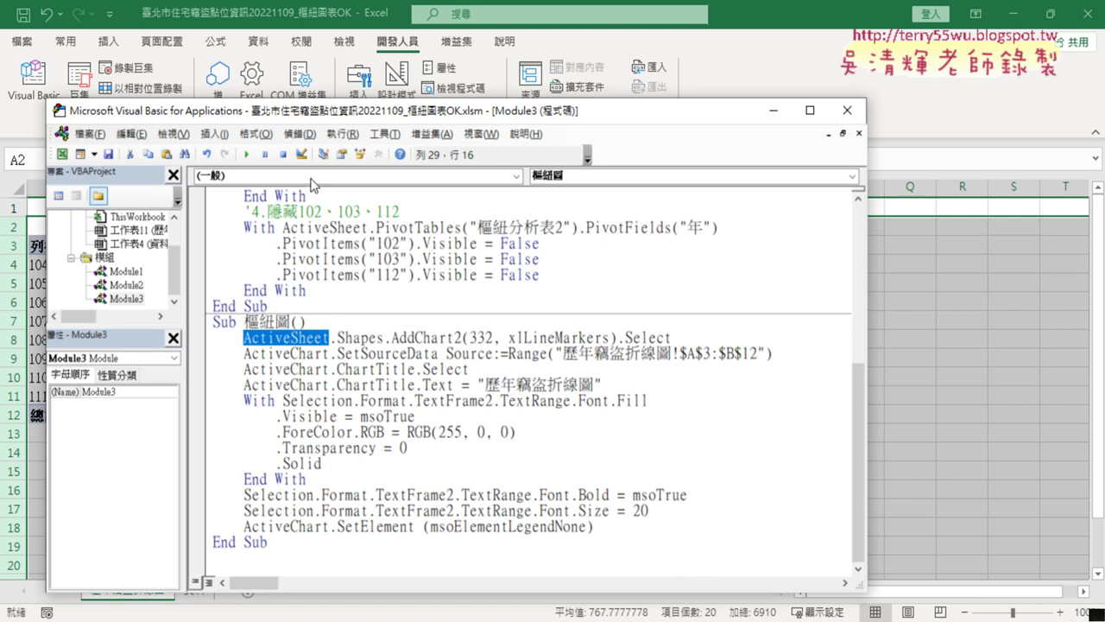
click(390, 337)
drag(390, 337, 337, 337)
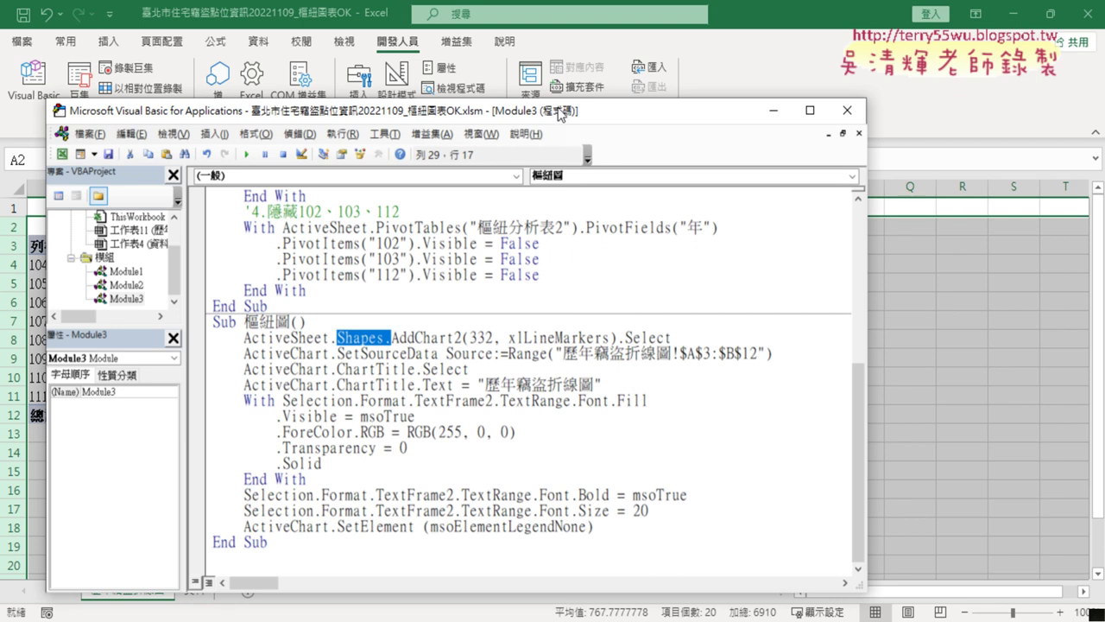
Step: Compare AddChart2(332, xlLineMarkers) with the chart, leaving the editor over the worksheet
drag(561, 111, 885, 66)
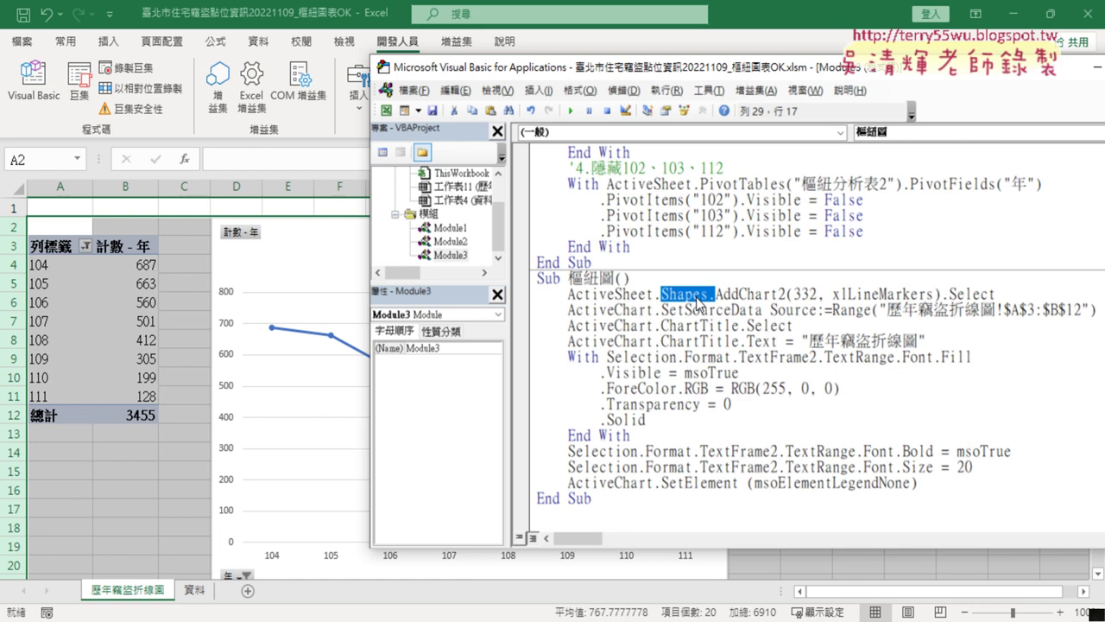
drag(708, 295, 781, 294)
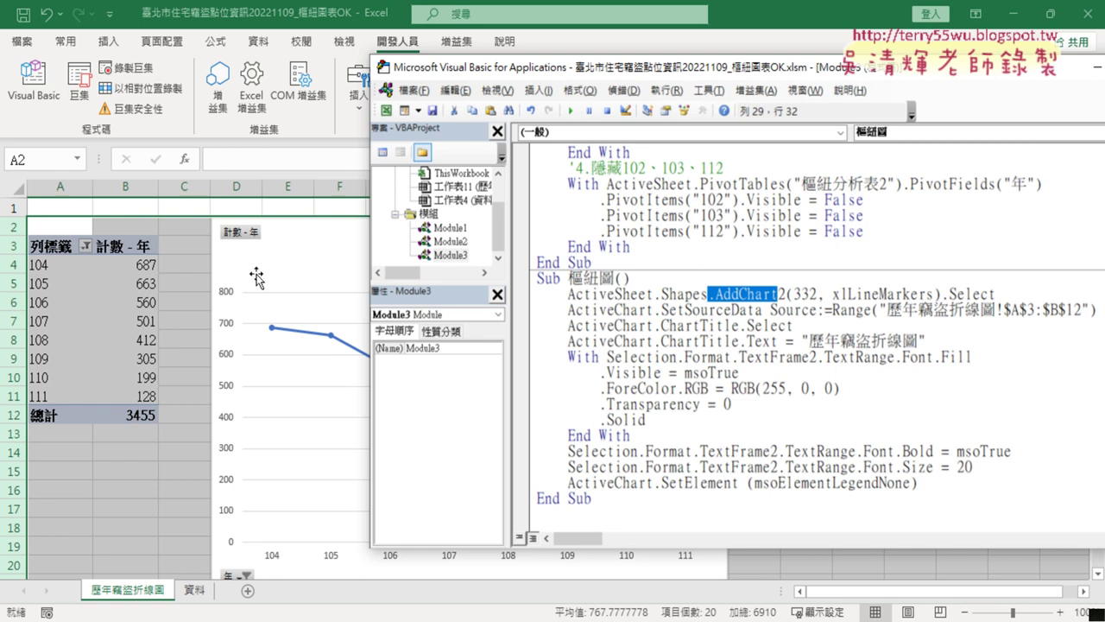
drag(748, 73, 439, 58)
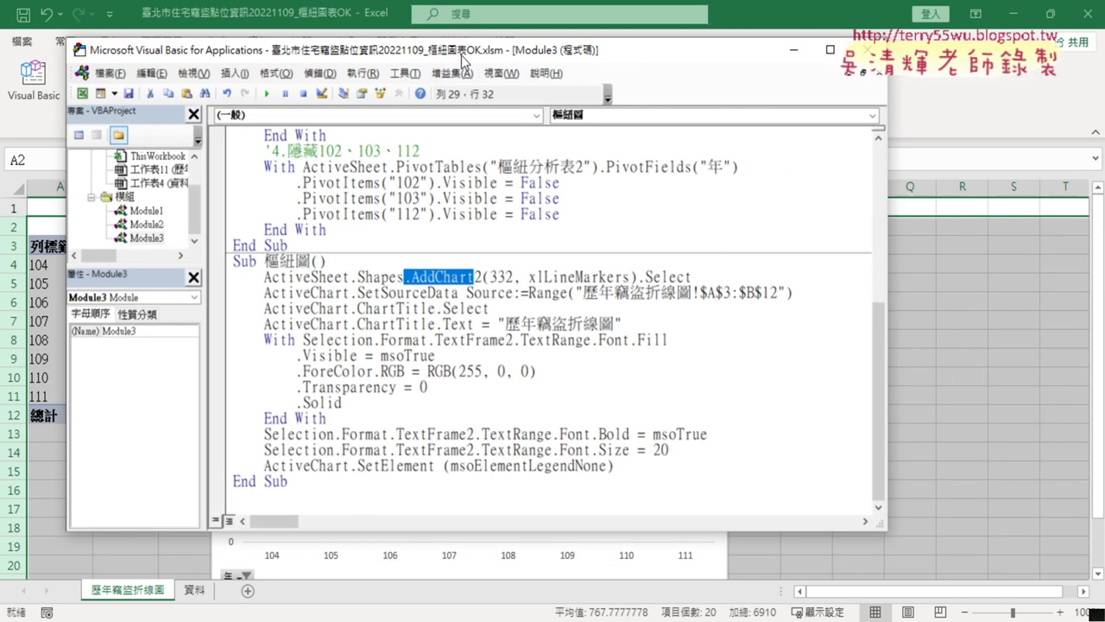
drag(623, 278, 484, 279)
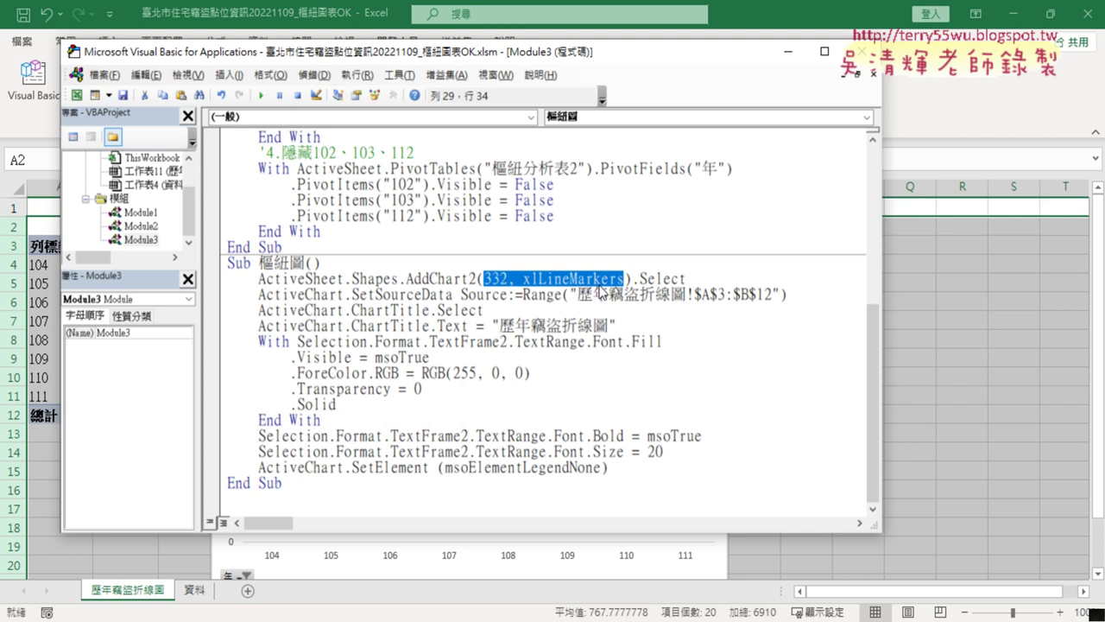
drag(570, 53, 928, 44)
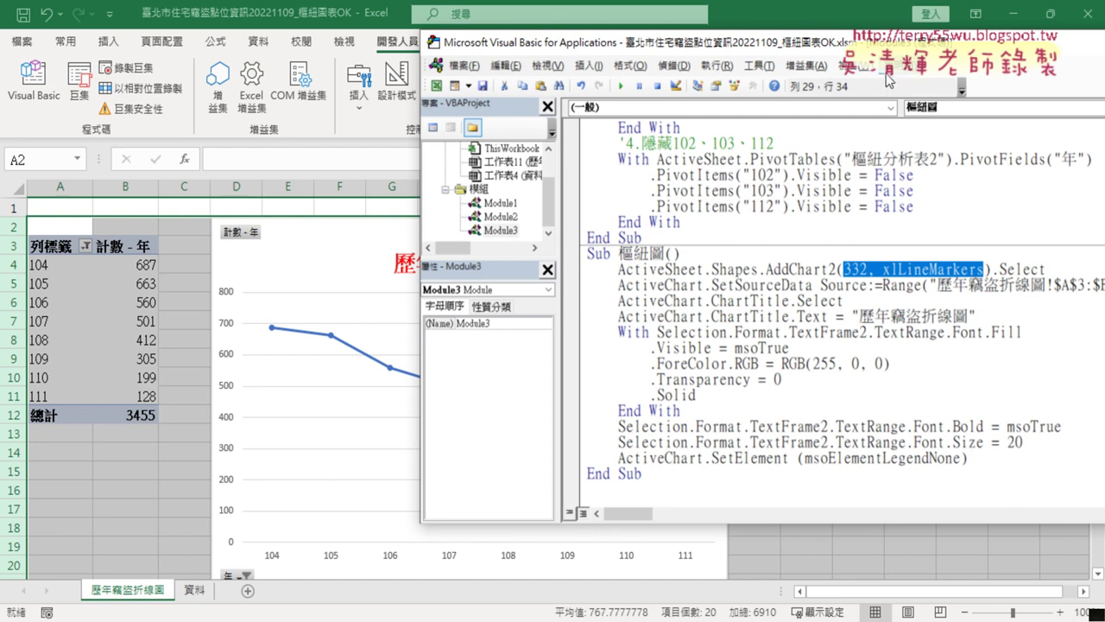
drag(872, 51, 581, 61)
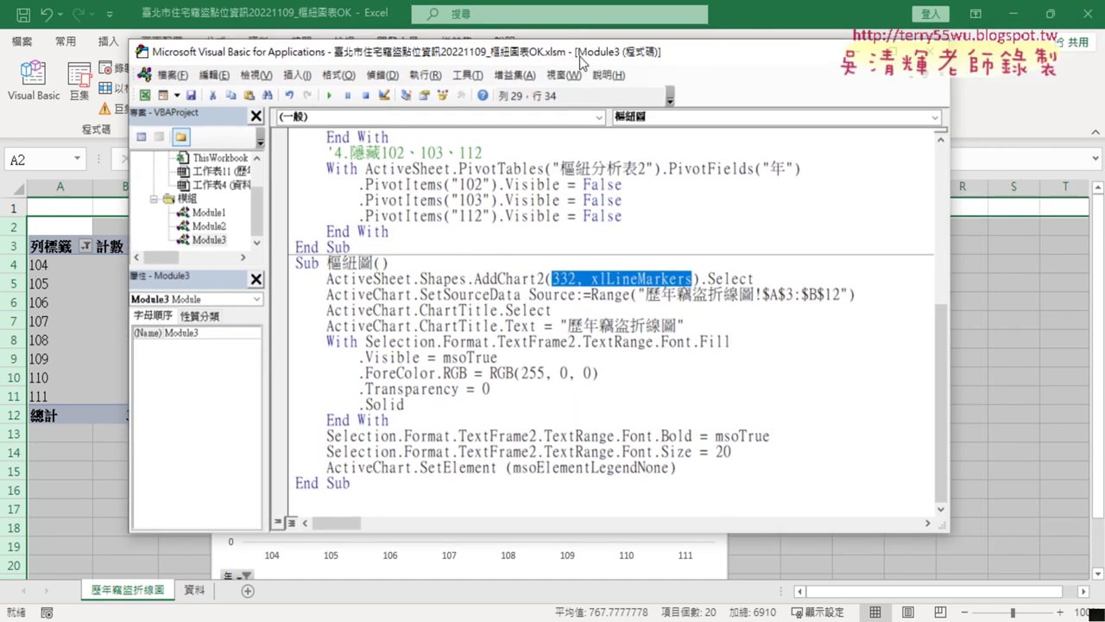
click(506, 278)
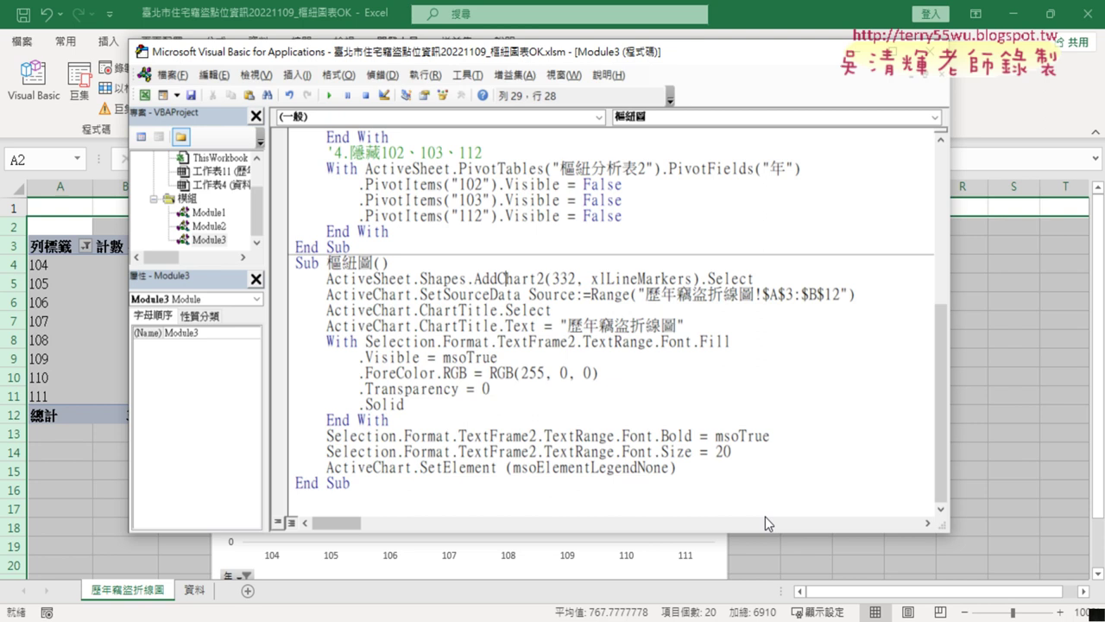
Step: Open the Microsoft Learn help page for AddChart2 from the macro code
key(F1)
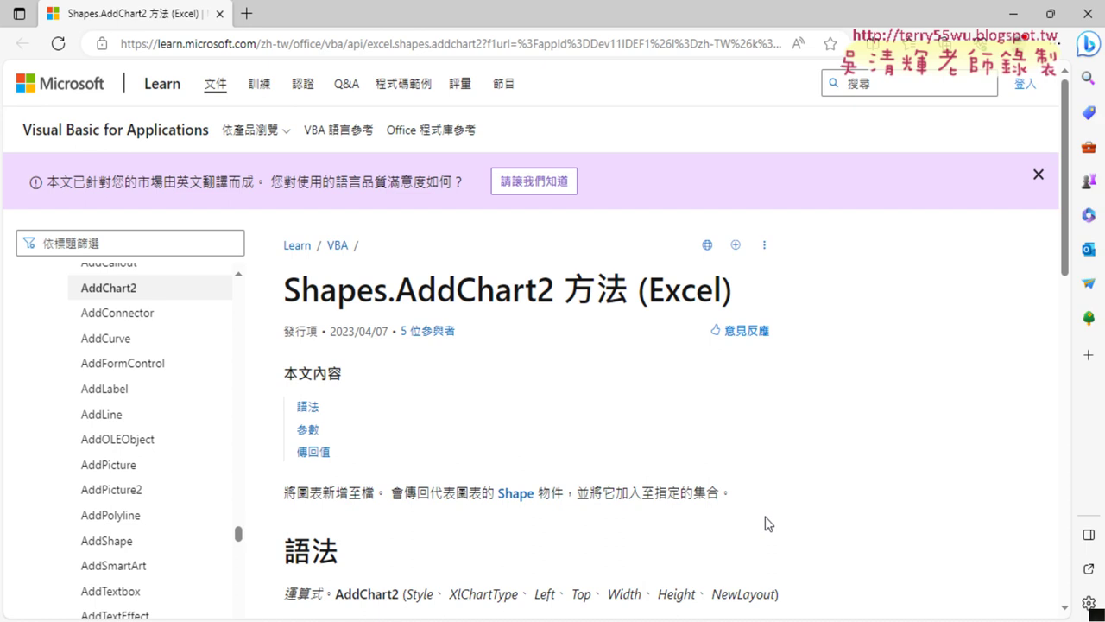
click(1085, 25)
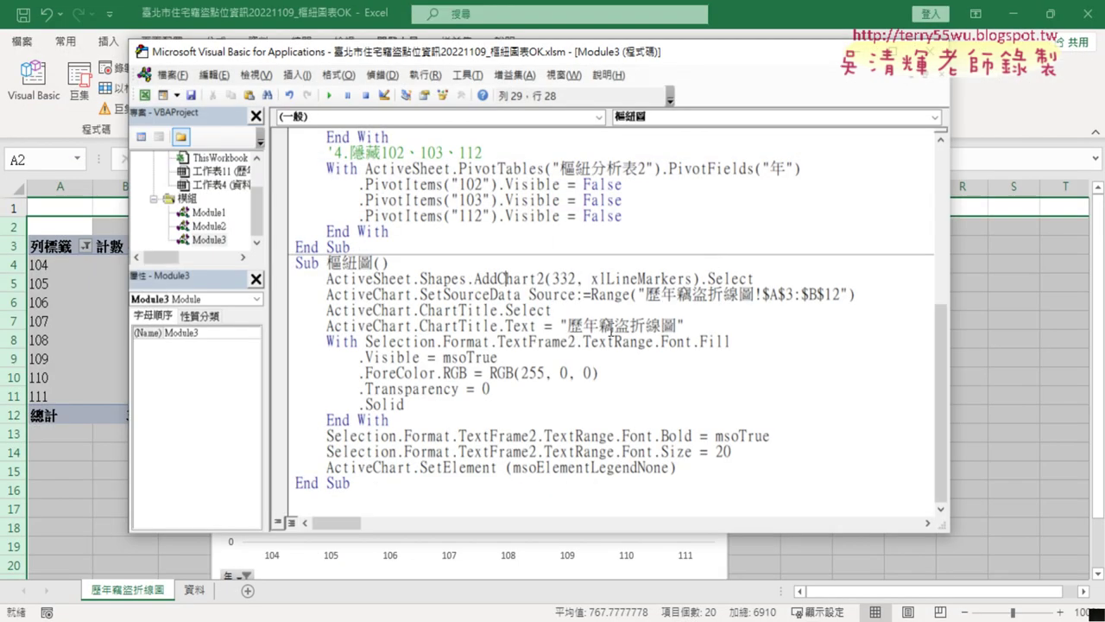
click(521, 281)
key(F1)
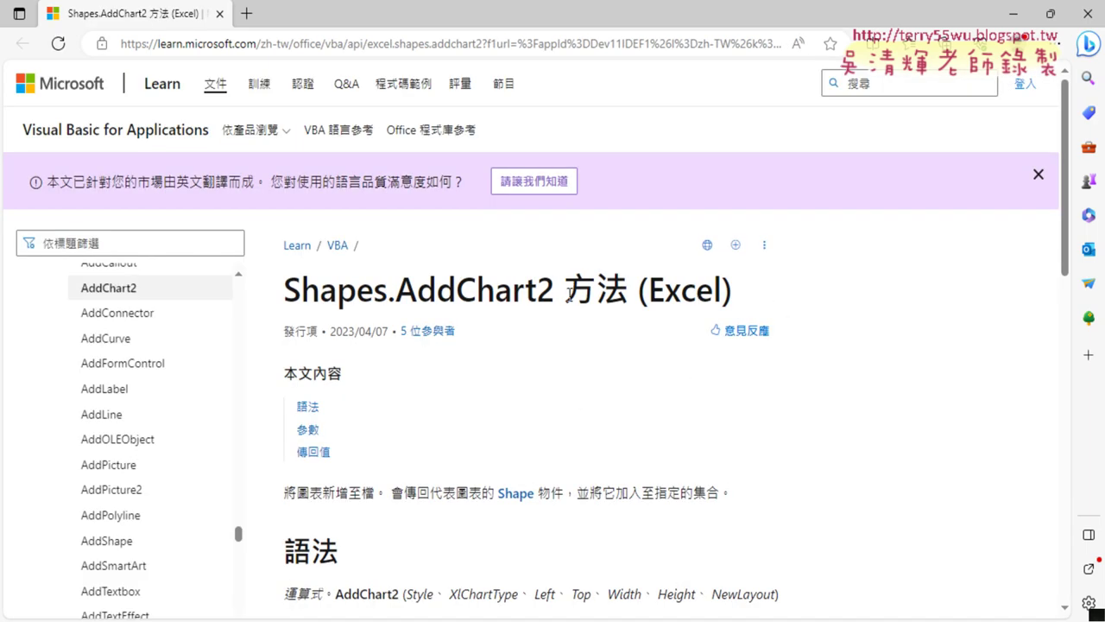
Step: Study the AddChart2 syntax: Style, XlChartType, Left, Top, Width and Height parameters
drag(557, 294, 396, 292)
scroll(624, 412, down, 3)
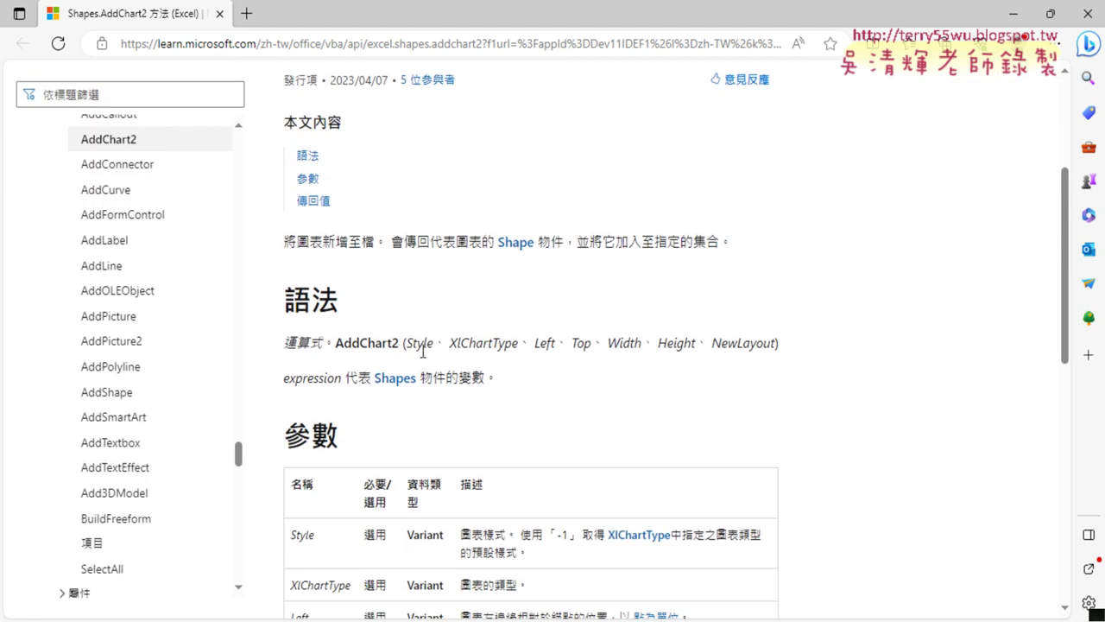
drag(412, 345, 438, 348)
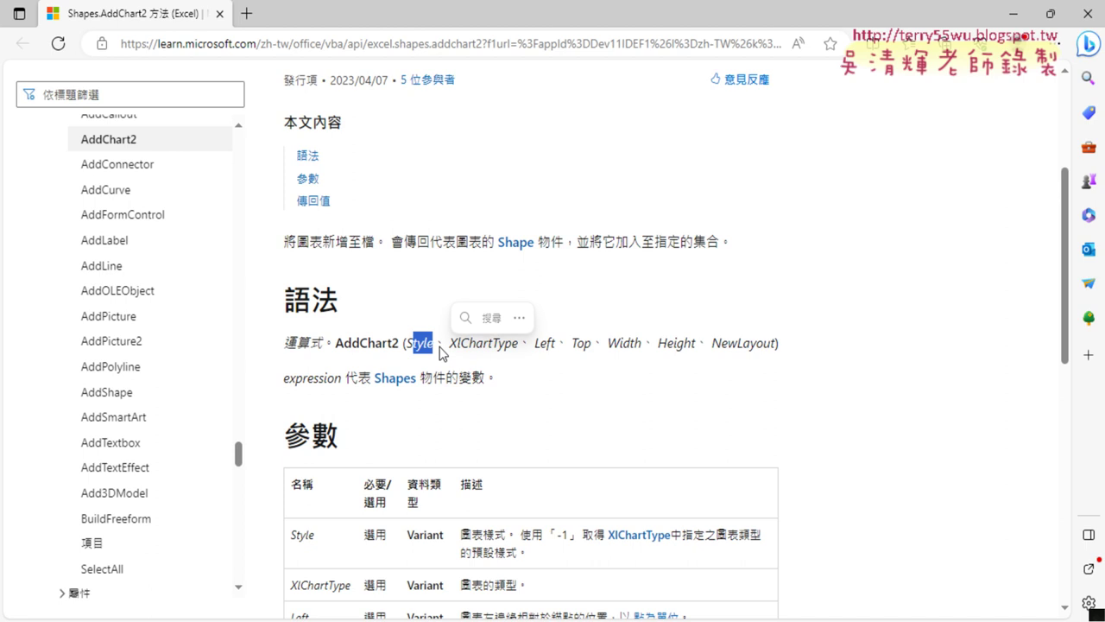
click(497, 354)
drag(446, 344, 522, 346)
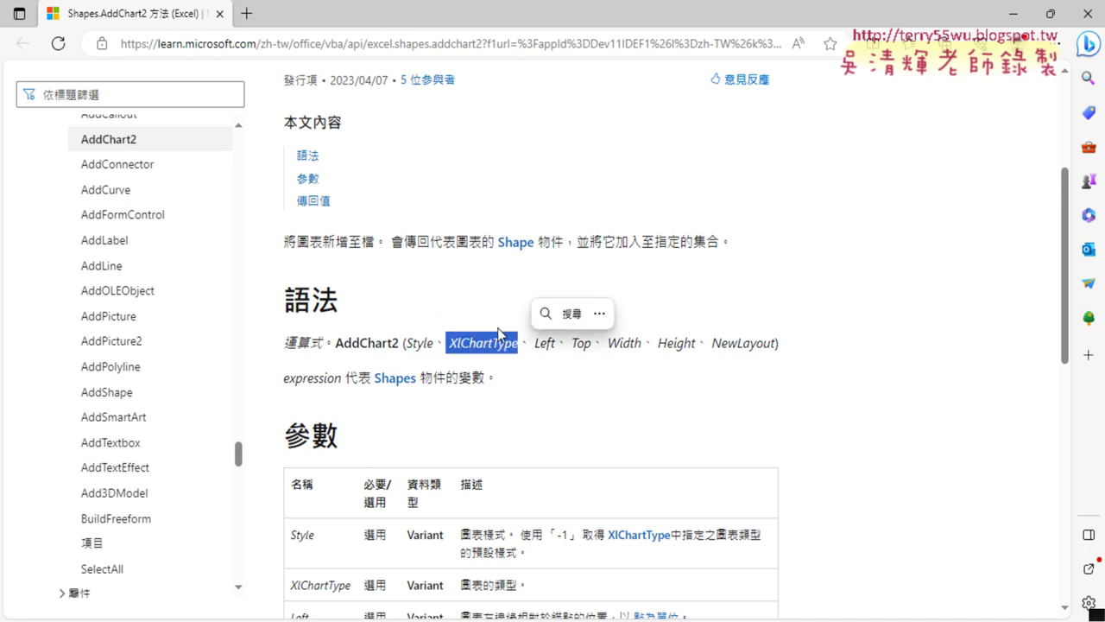
scroll(492, 328, down, 1)
click(590, 280)
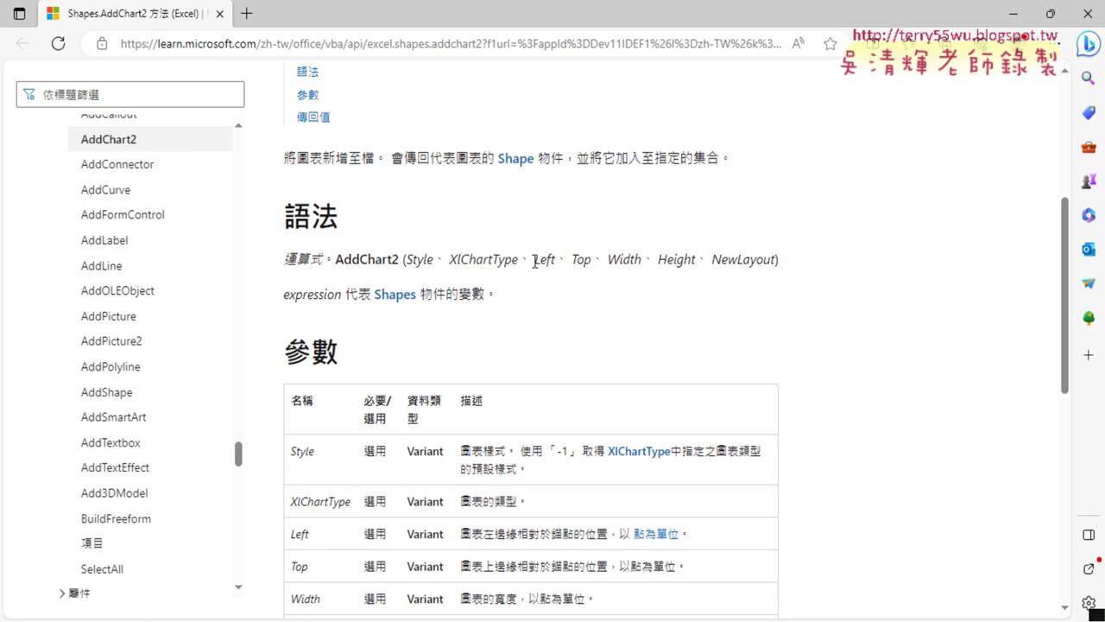
drag(534, 259, 592, 261)
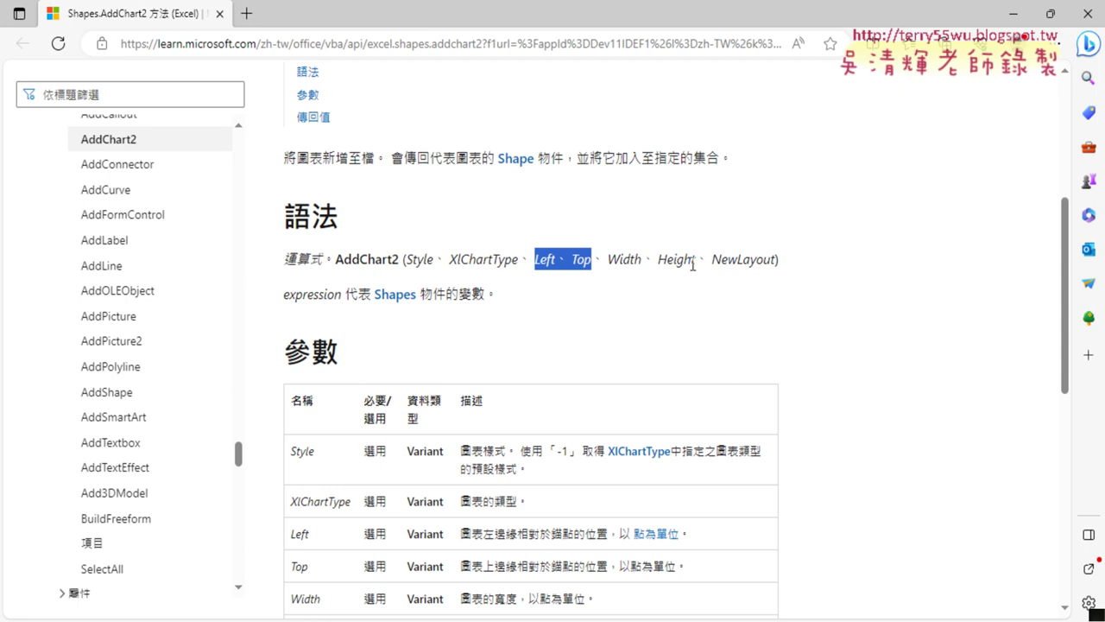
drag(695, 259, 518, 259)
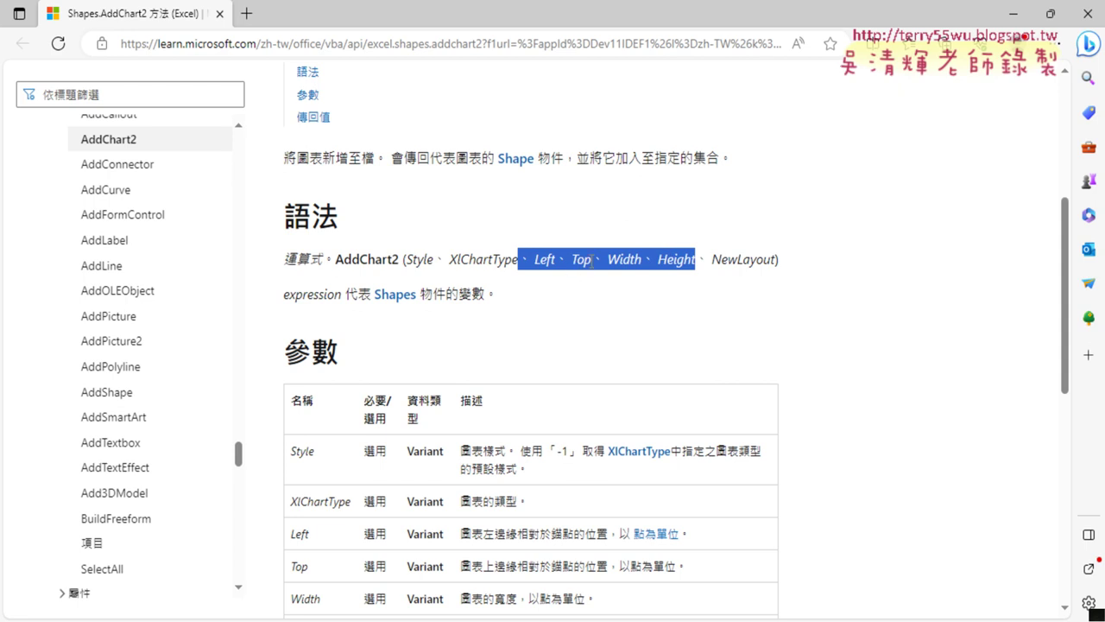
click(1014, 14)
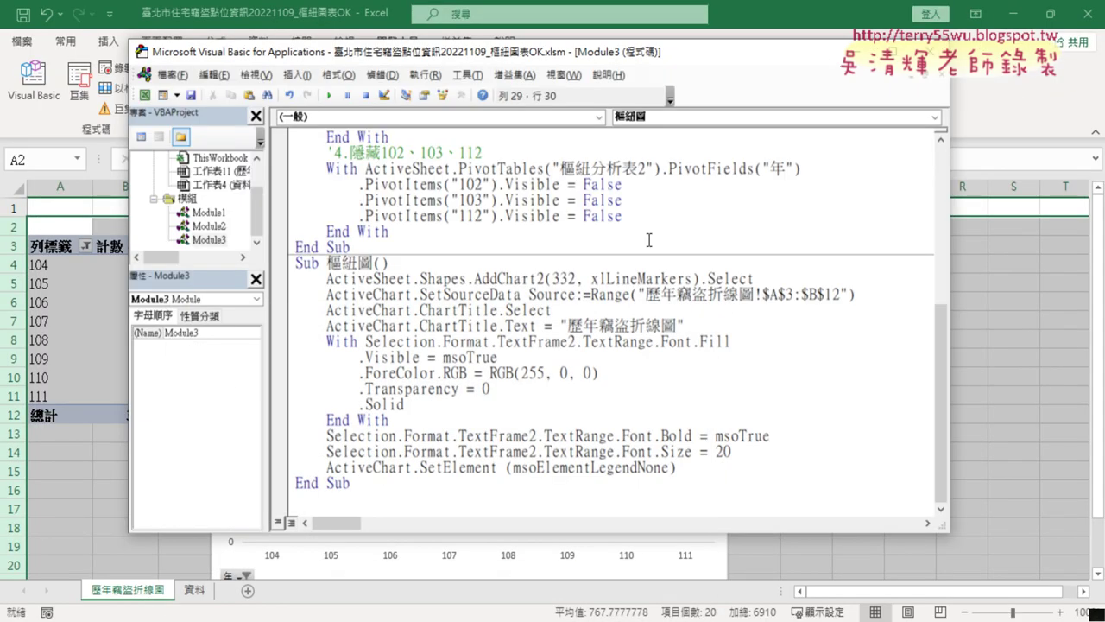
drag(598, 54, 844, 142)
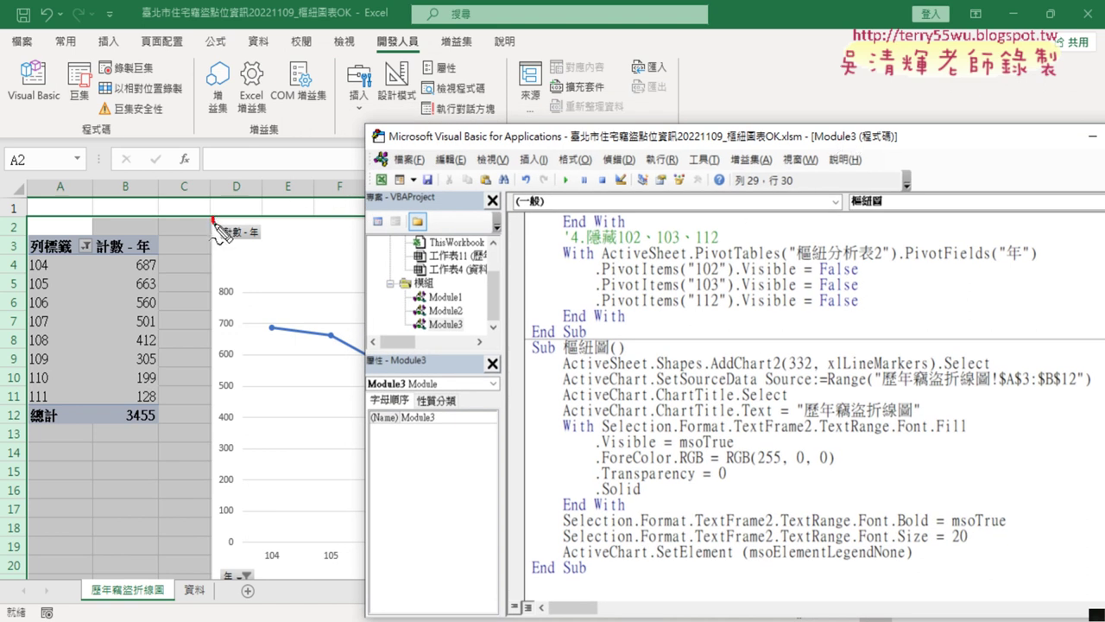
mouse_move(214, 221)
mouse_down()
mouse_move(261, 238)
mouse_move(218, 214)
mouse_move(219, 302)
mouse_up()
drag(174, 217, 293, 214)
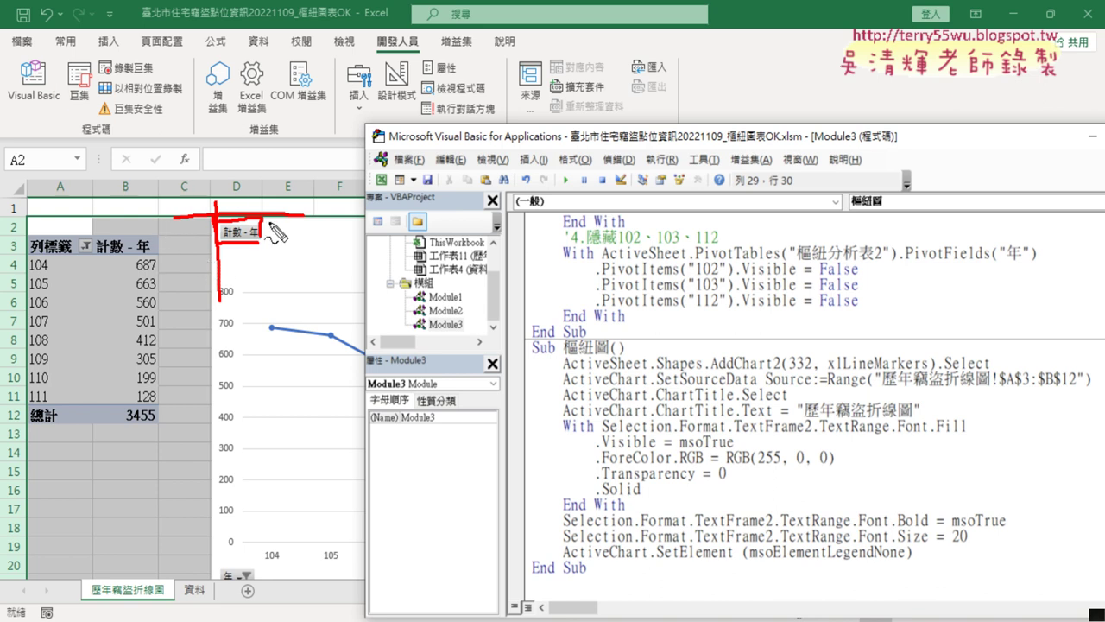
key(Escape)
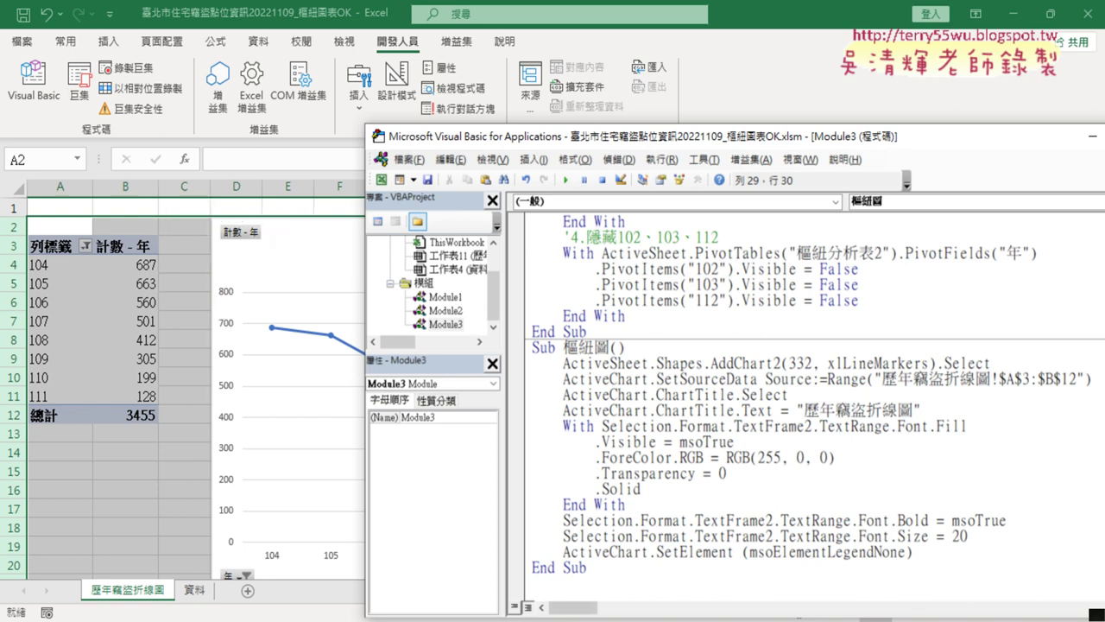
drag(827, 137, 483, 116)
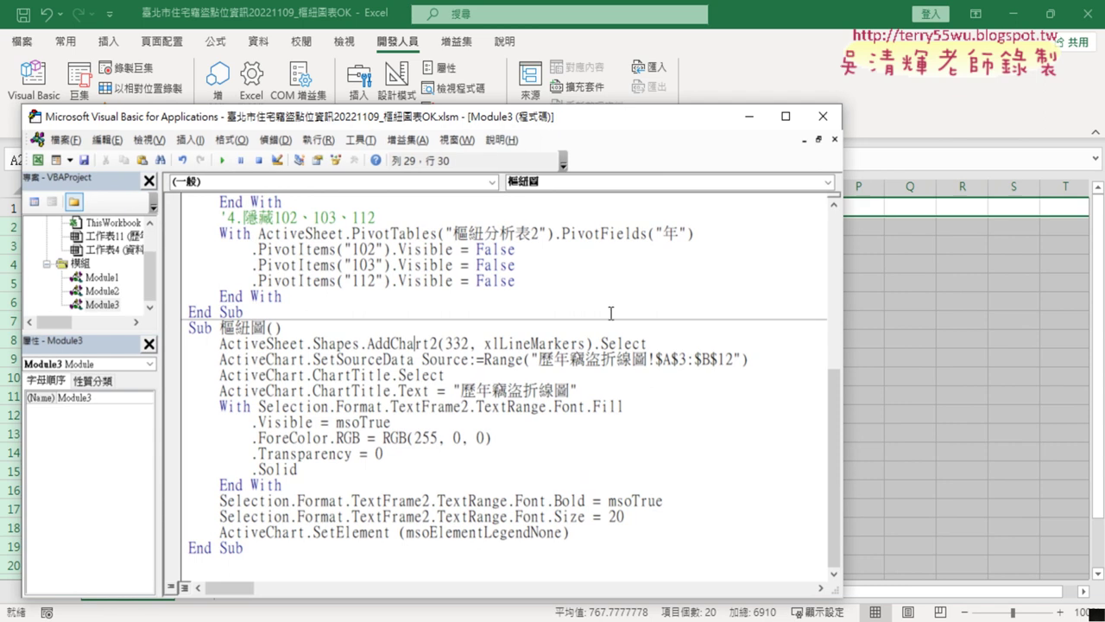
Step: Add range("D2").Left and range("D2").Top as AddChart2's position arguments after xlLineMarkers
click(587, 343)
text(,ra)
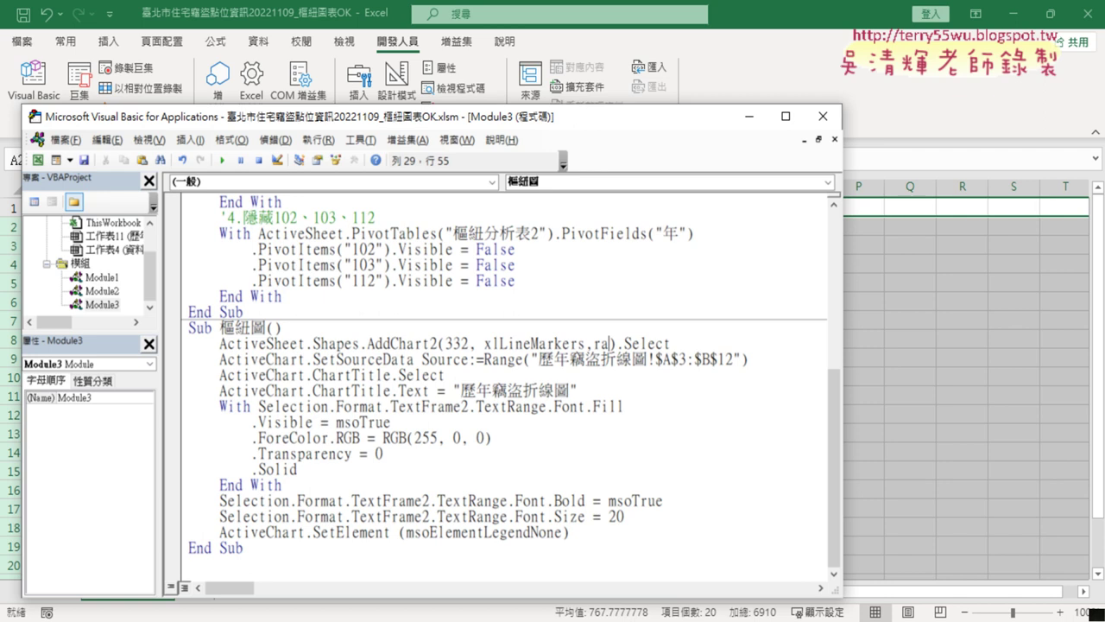
text(nge)
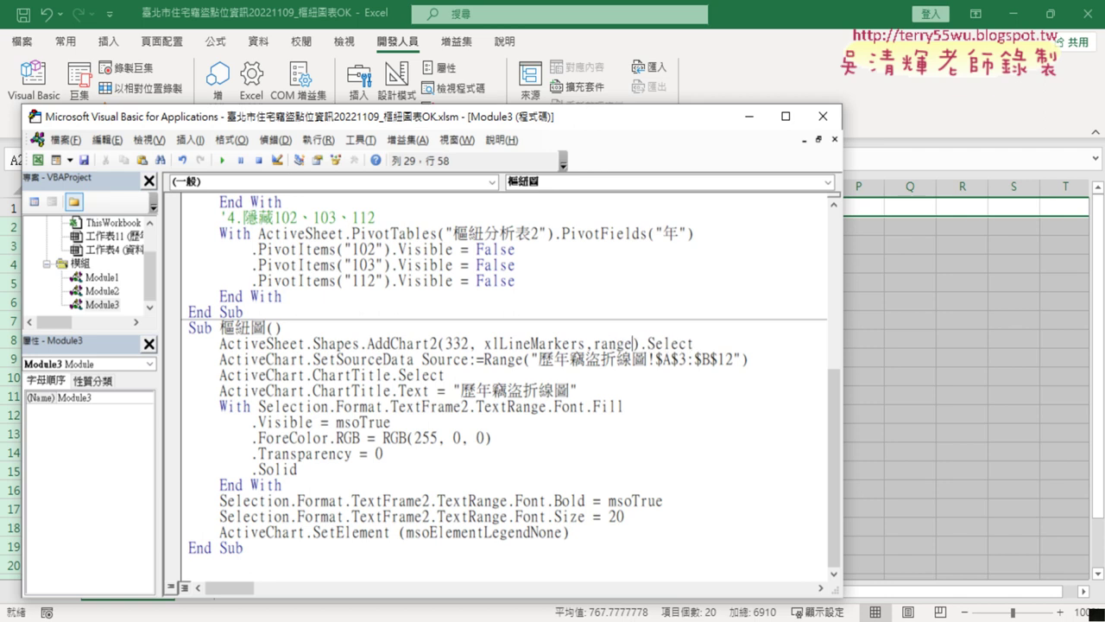
text(()
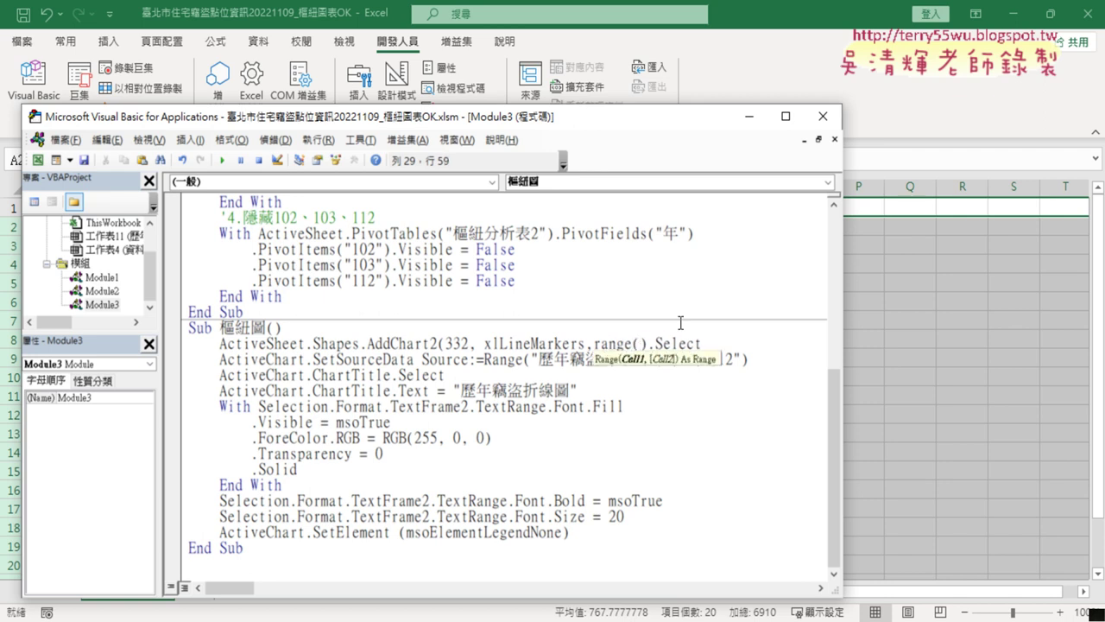
text("D)
text(2"))
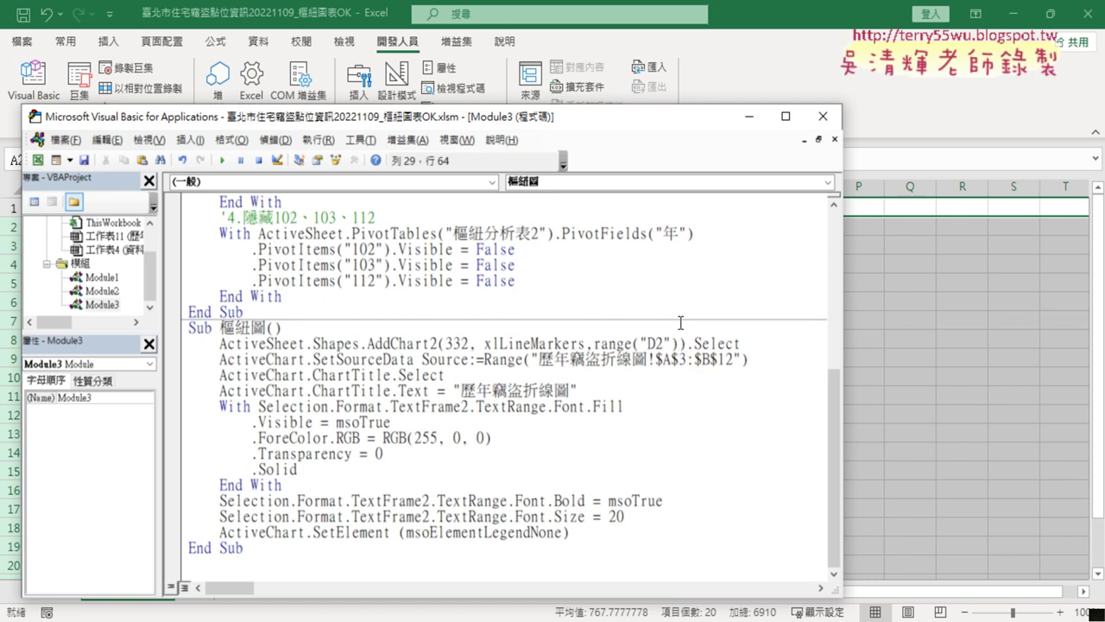
text(.)
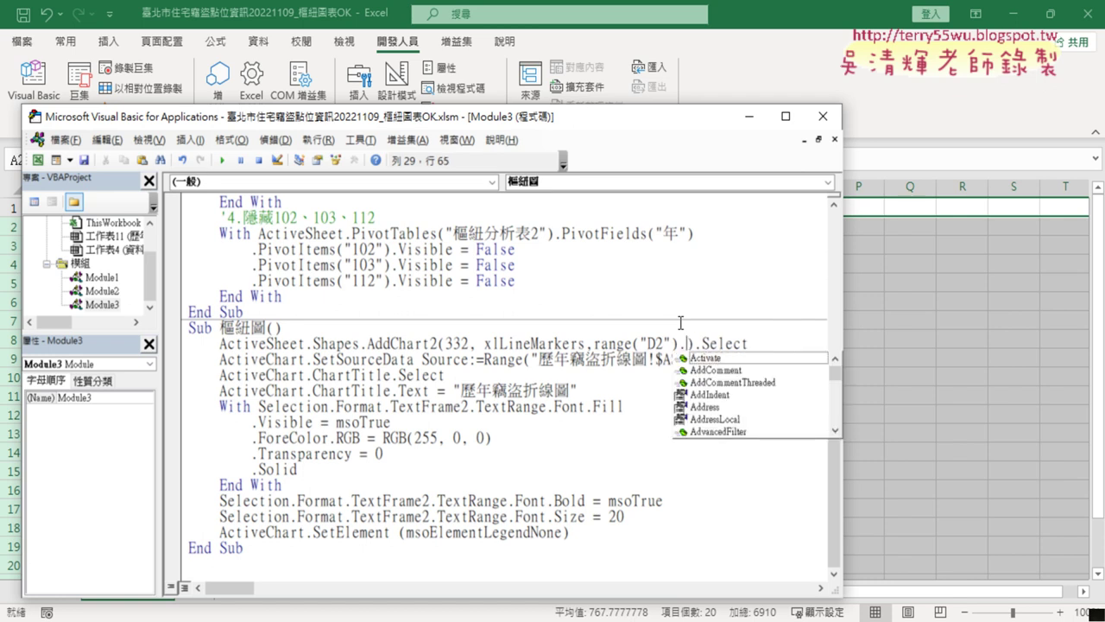
text(lef)
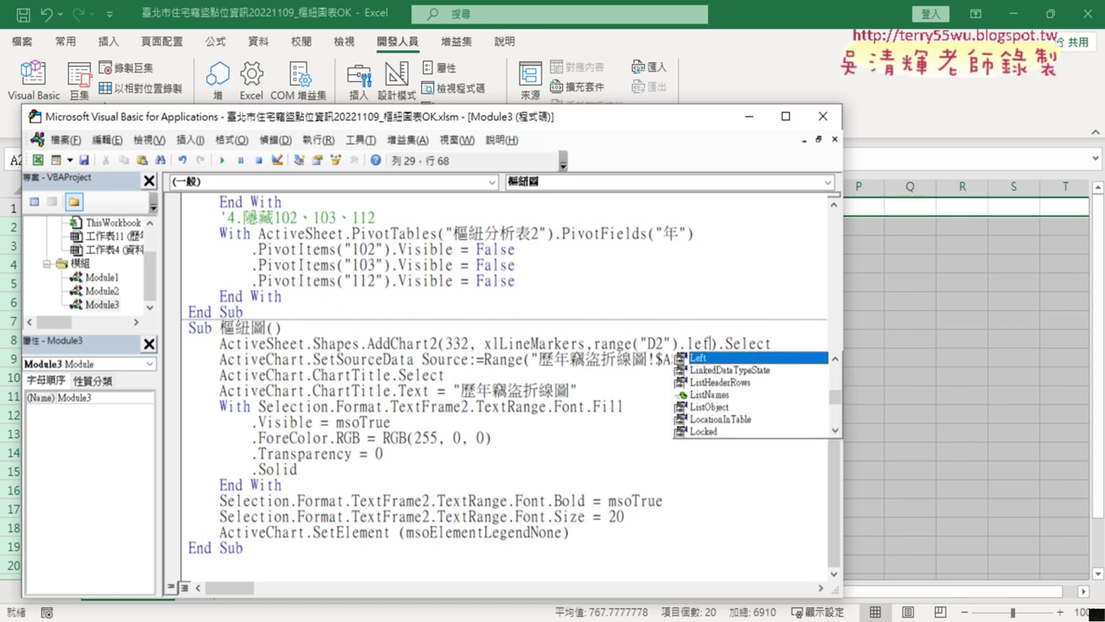
text(t)
drag(719, 343, 680, 342)
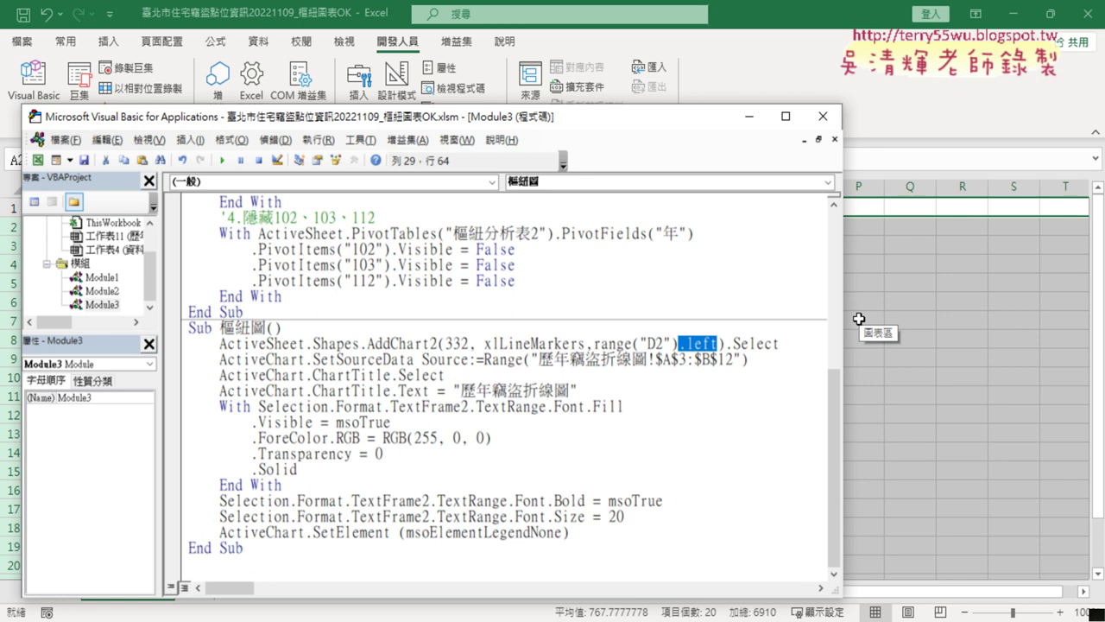
key(Right)
text(,)
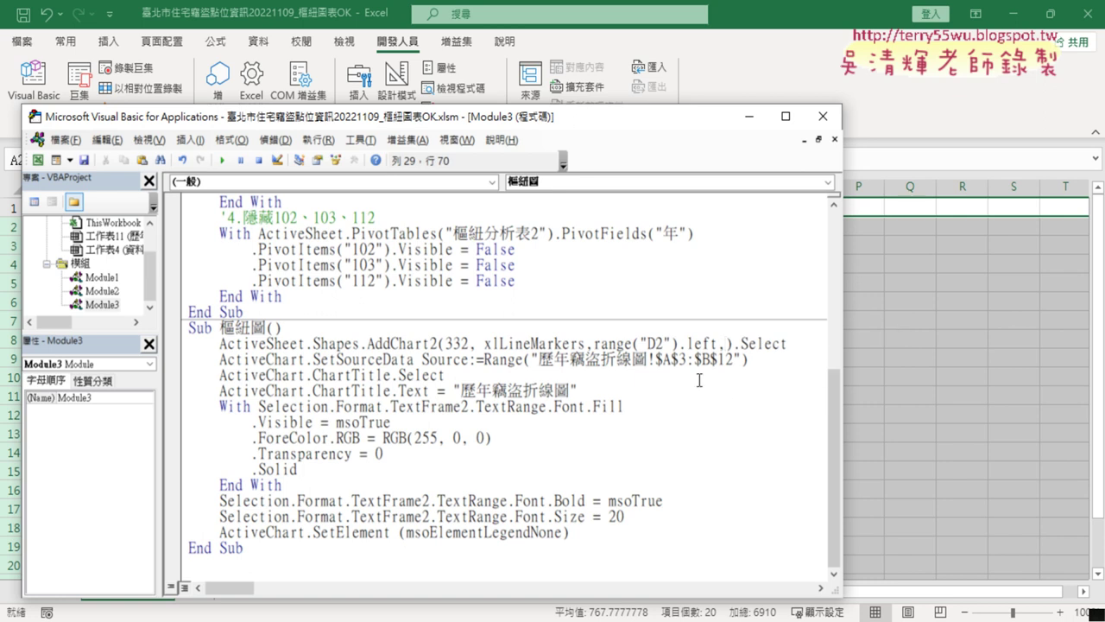
drag(679, 343, 592, 343)
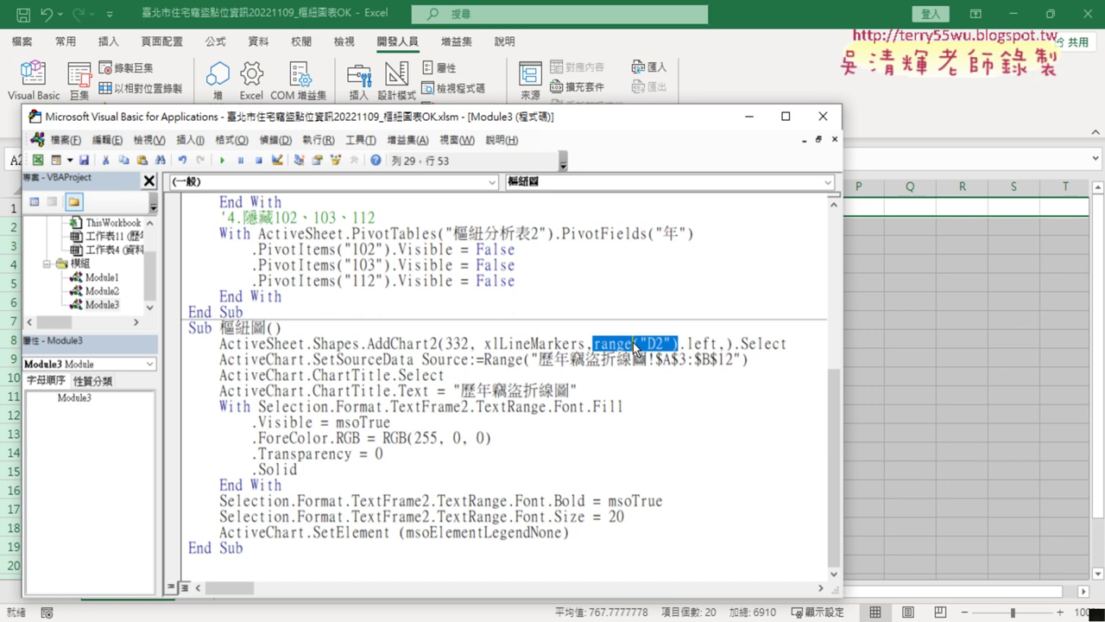
key(ctrl+c)
click(727, 344)
key(ctrl+v)
text(.)
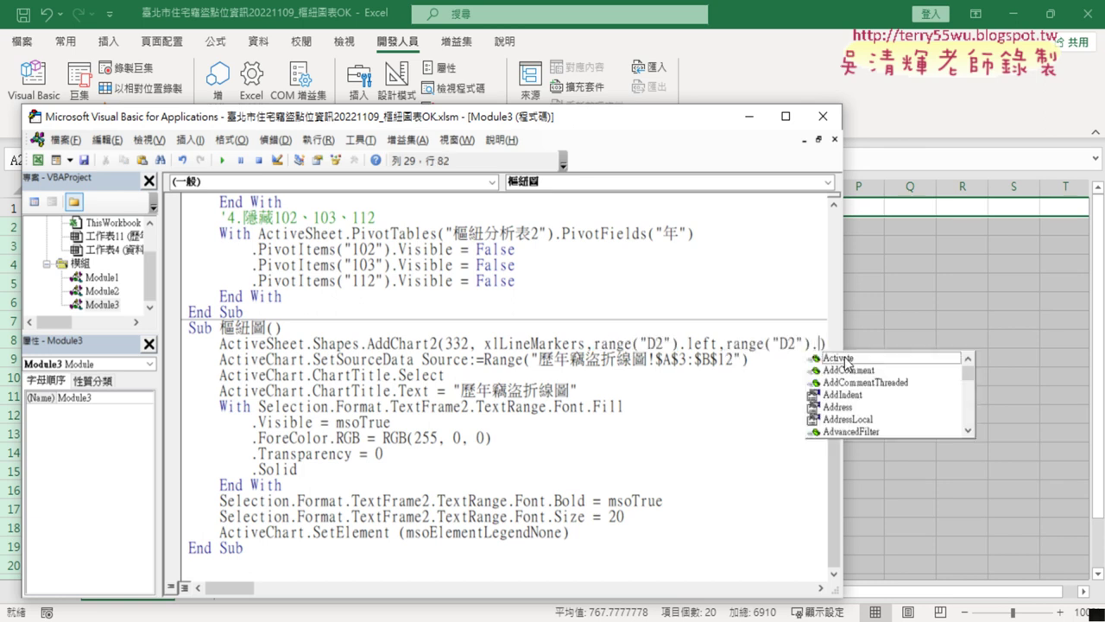
text(to)
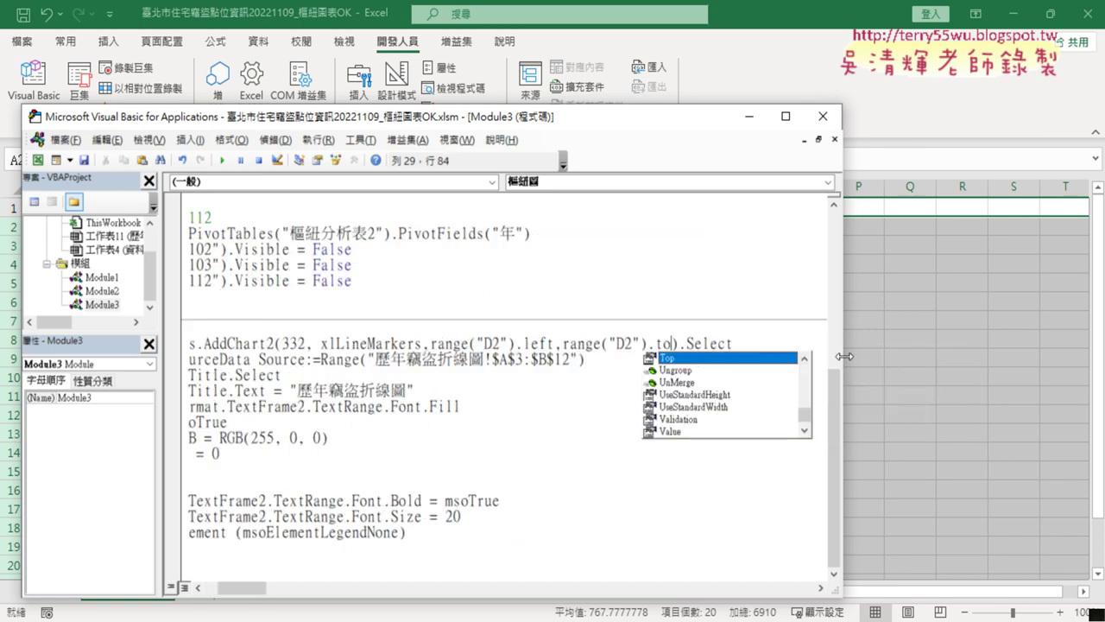
text(p)
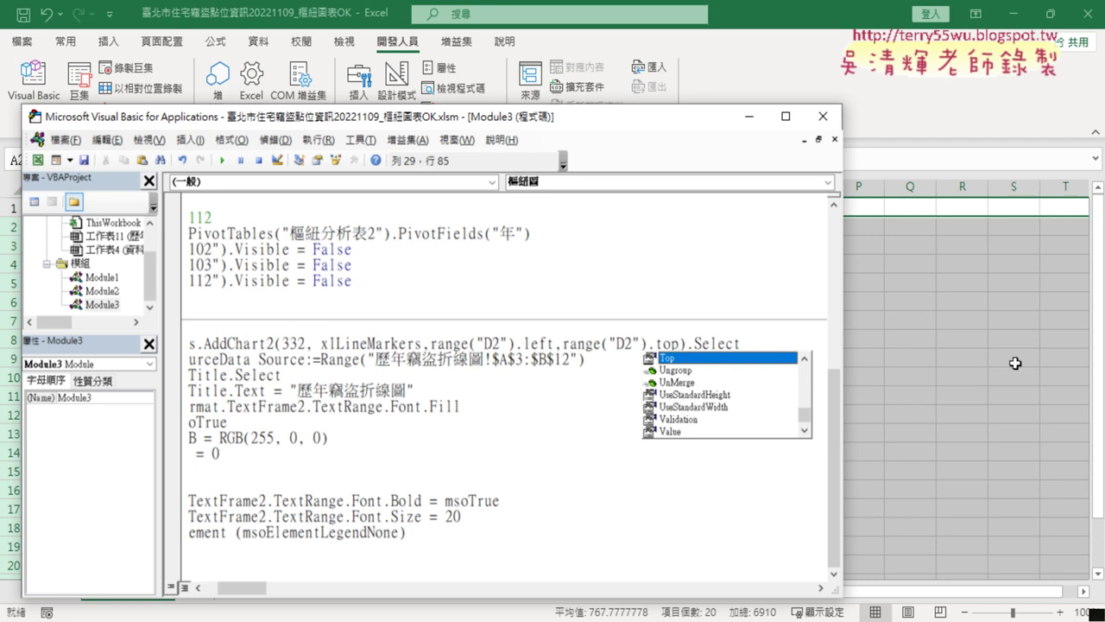
double_click(734, 359)
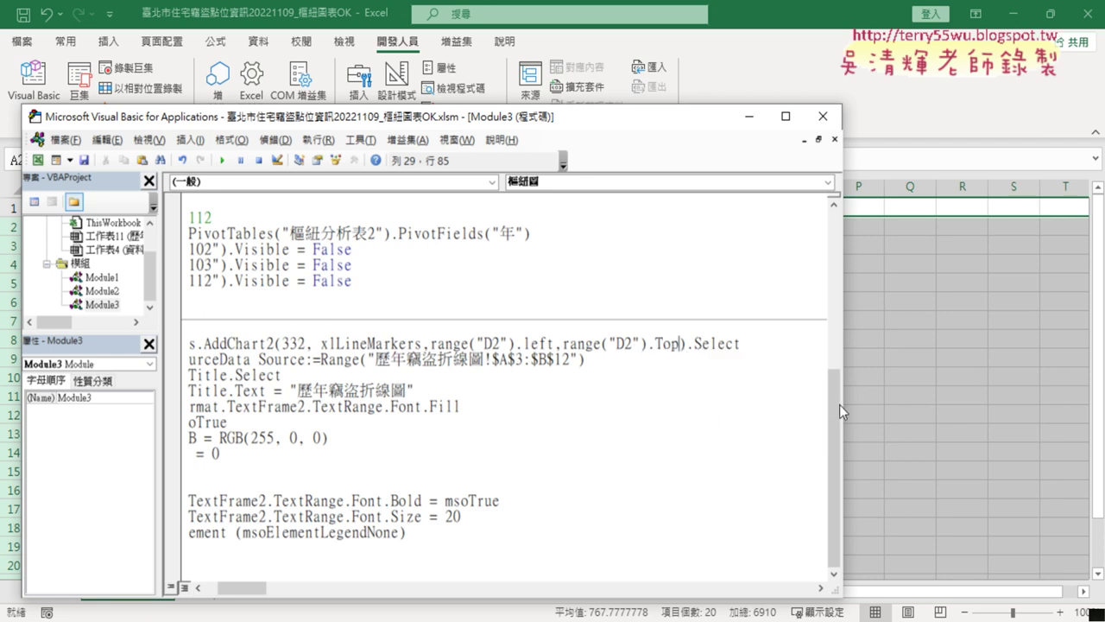
Step: Move the code window aside and select the line chart on the sheet
drag(601, 119, 926, 140)
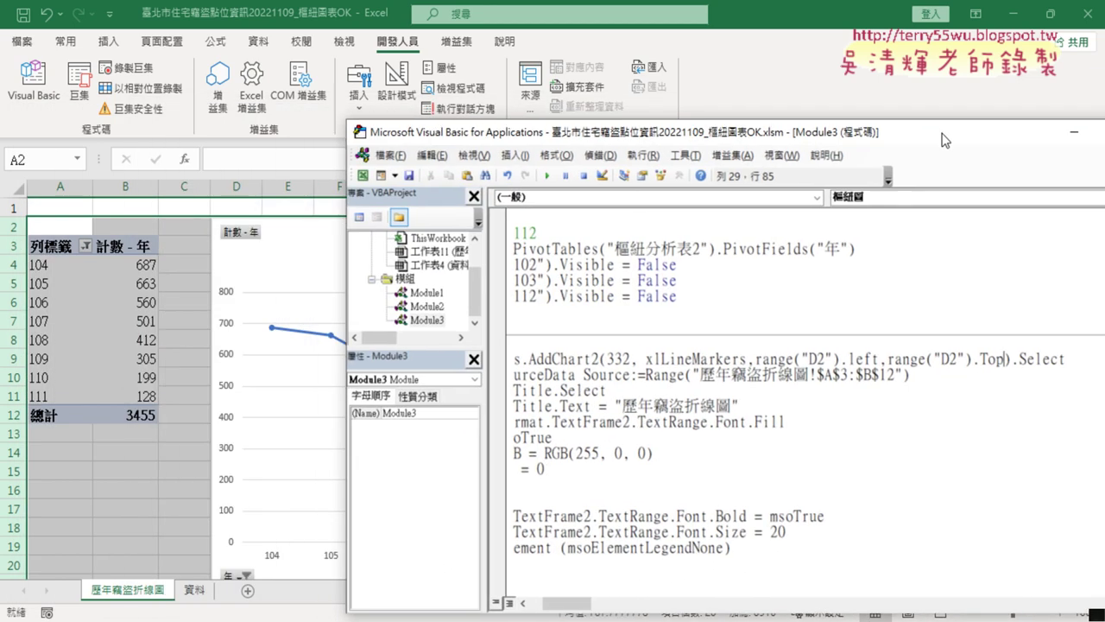
drag(1005, 359, 759, 361)
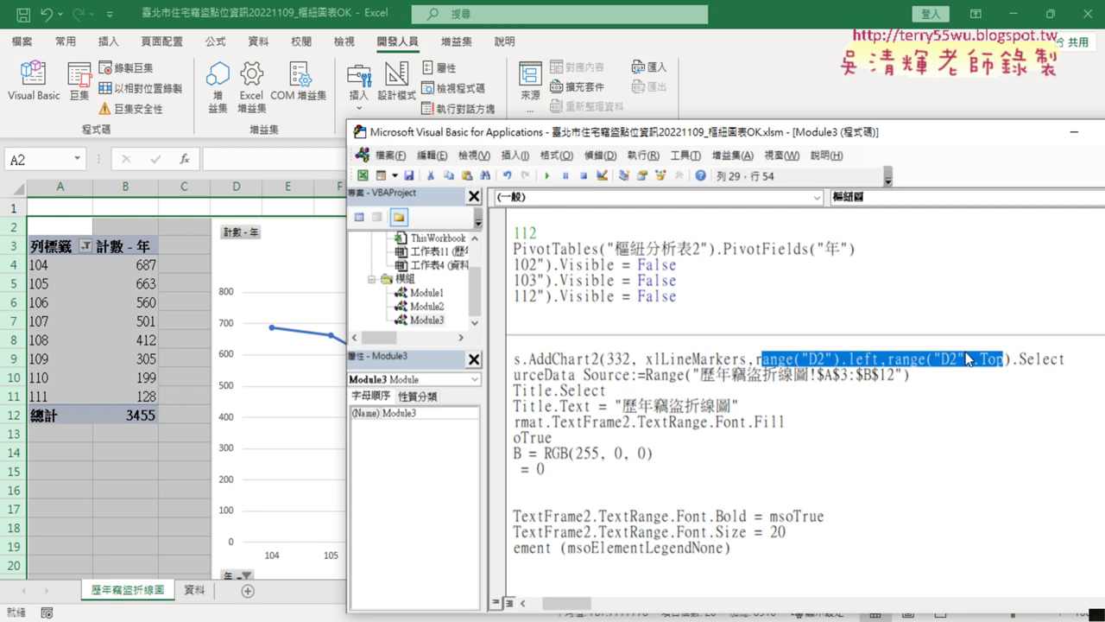
click(318, 234)
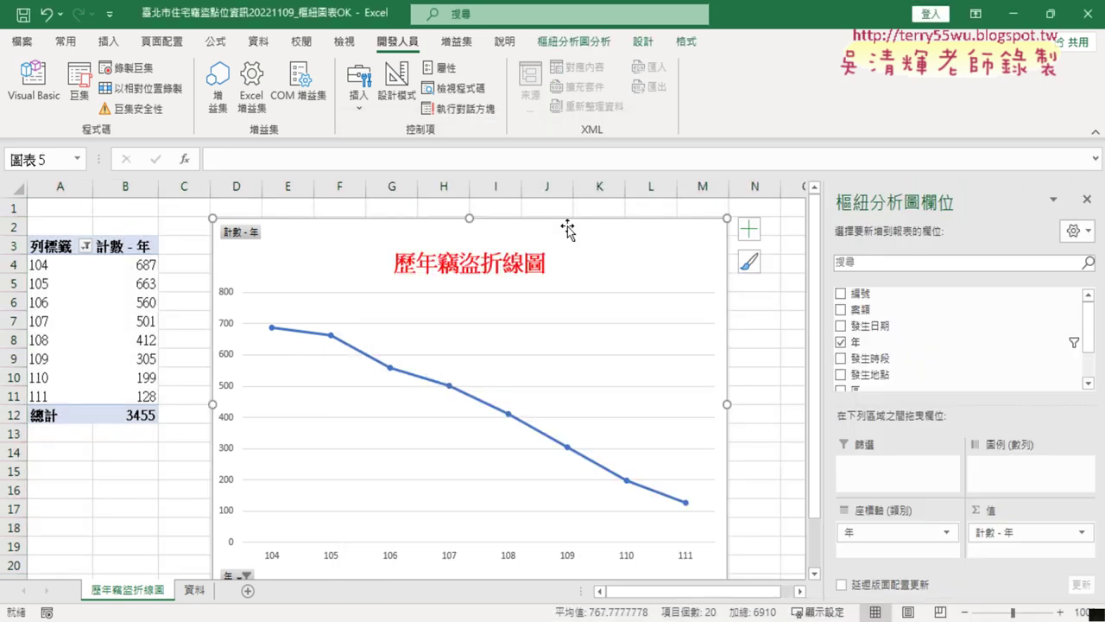
Step: Delete the existing chart and rerun the 樞紐圖 macro to rebuild it at D2
key(Delete)
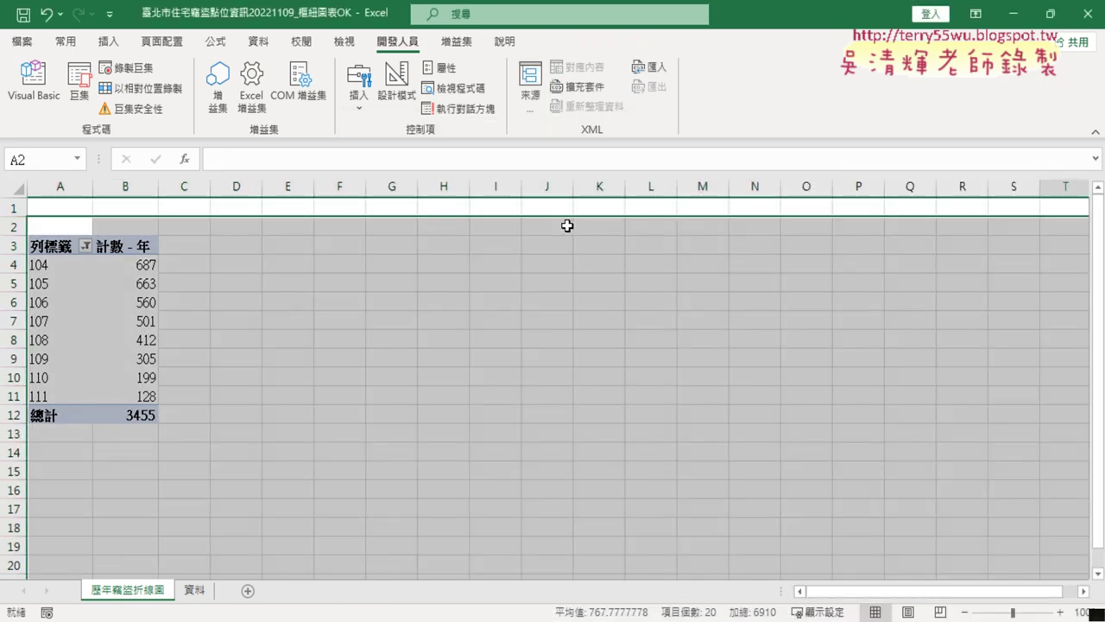
click(35, 82)
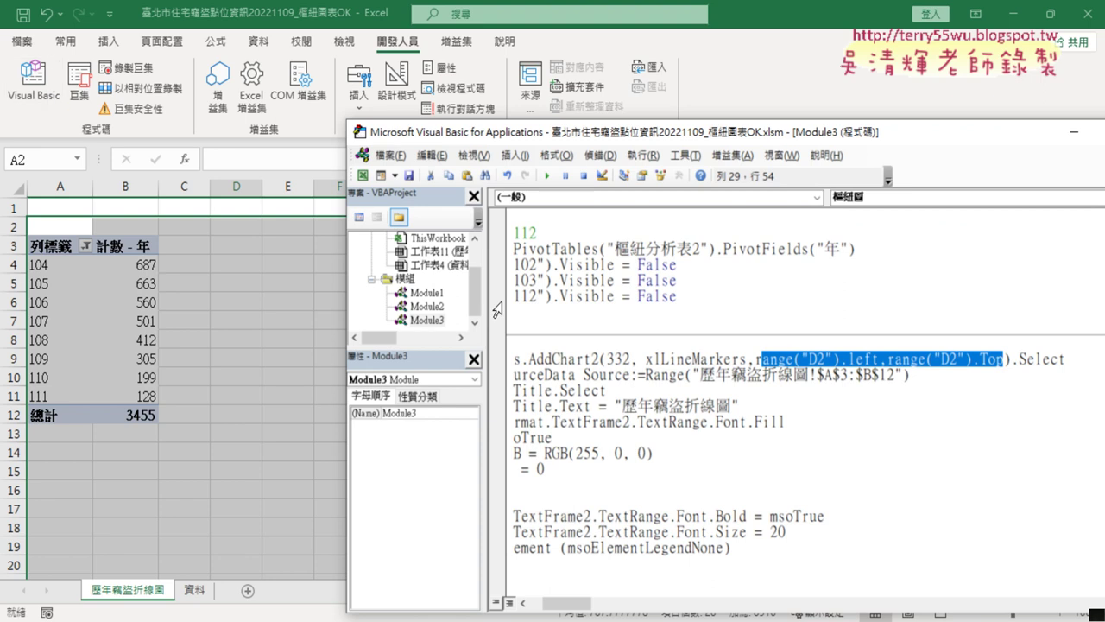
click(686, 375)
click(546, 175)
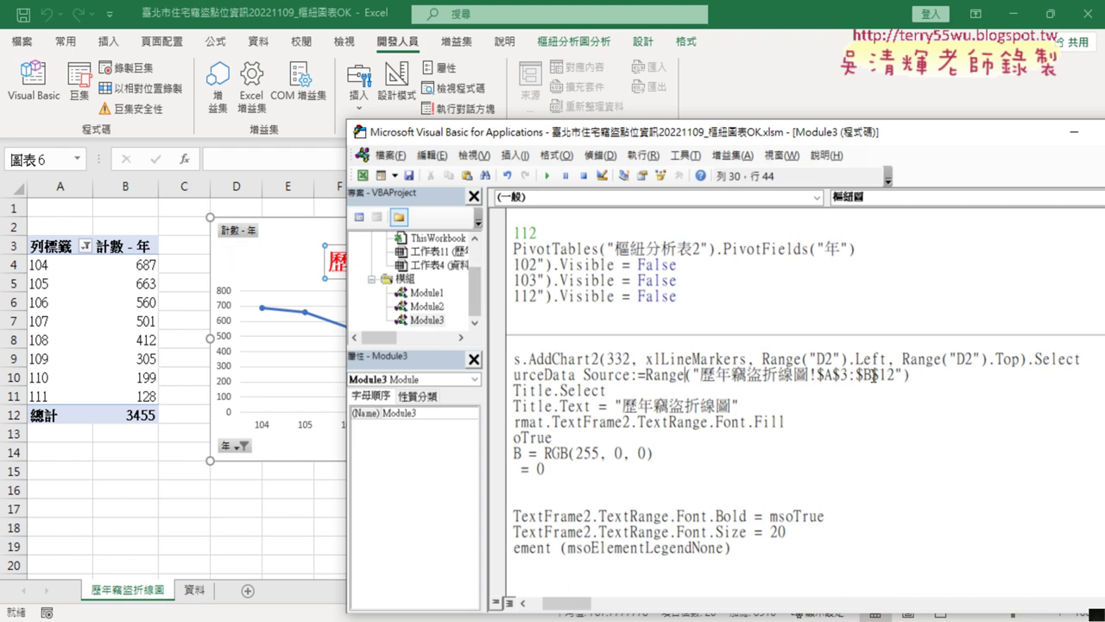
Step: Review the Left and Top arguments, then select columns D–M to gauge the chart's width
drag(748, 358, 889, 356)
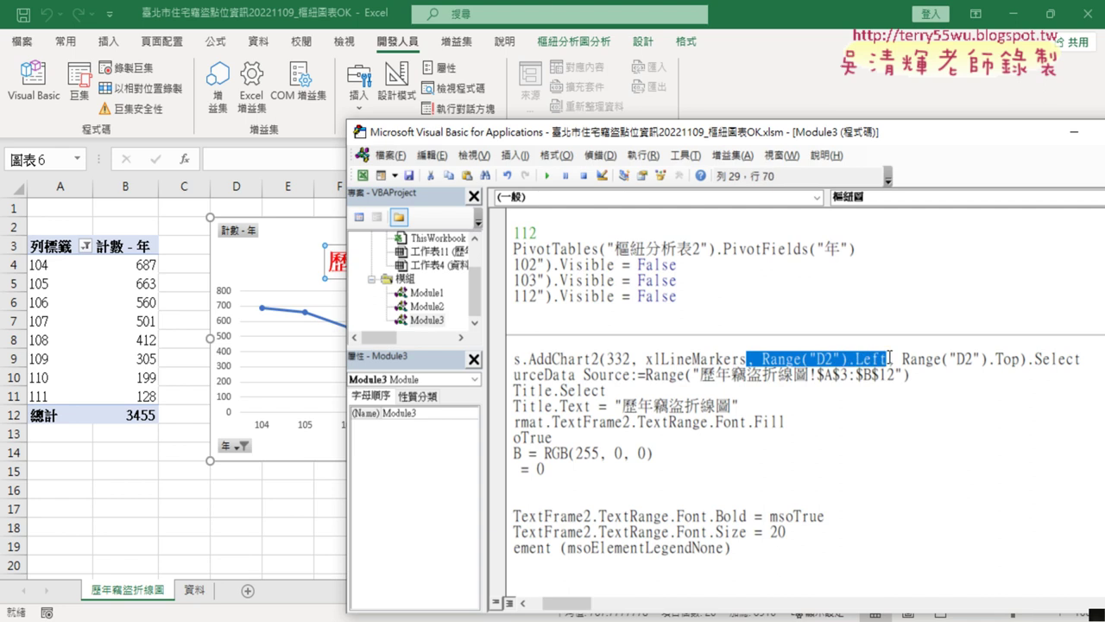
click(889, 358)
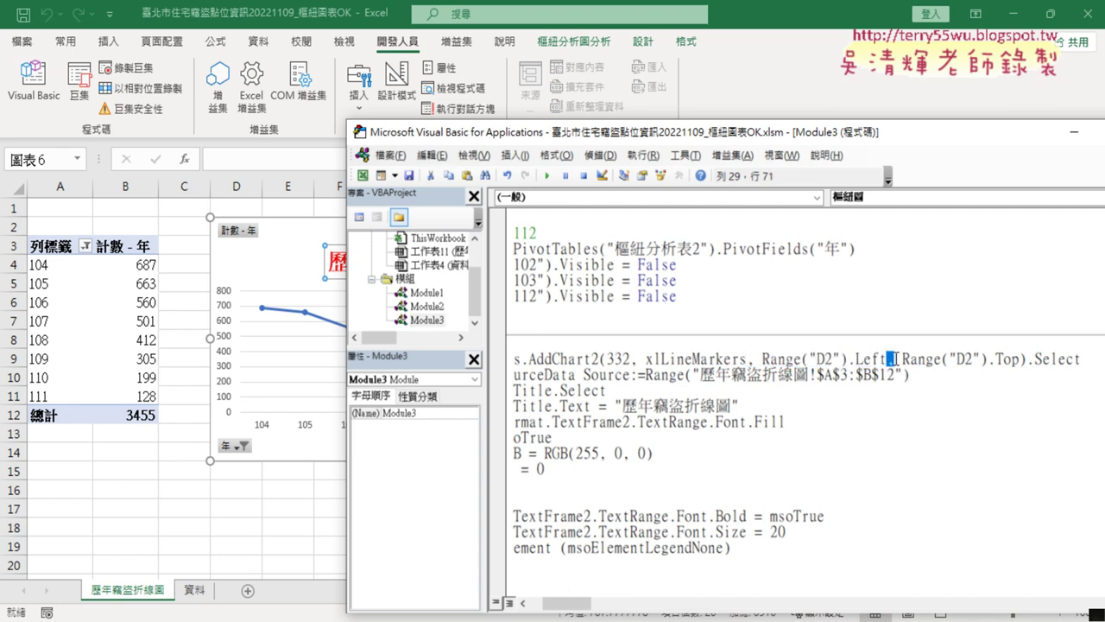
drag(889, 359, 1020, 361)
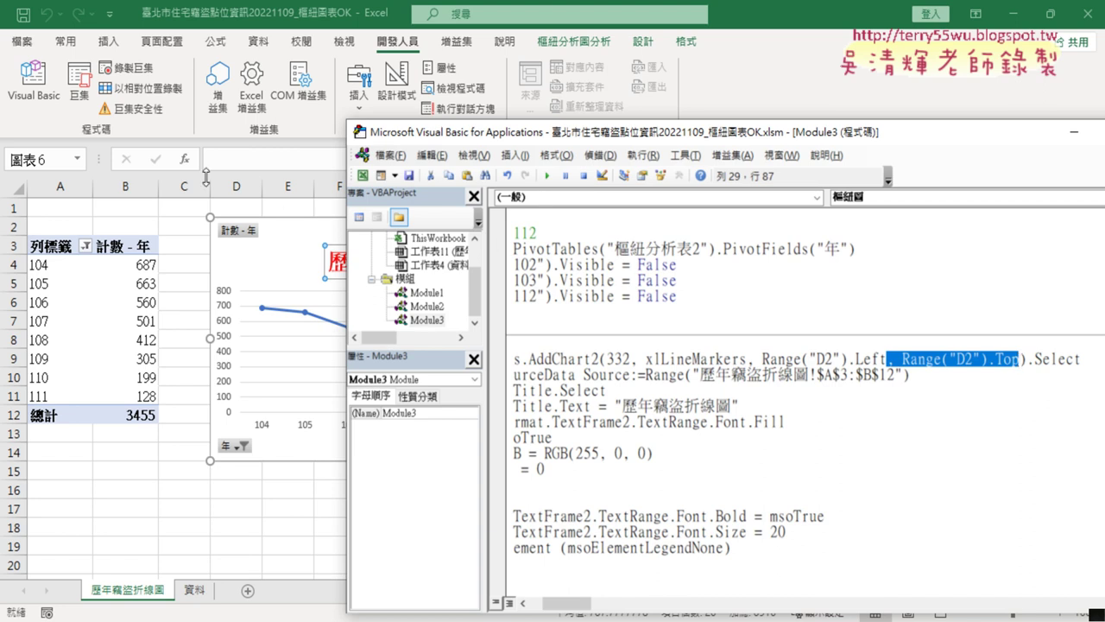
mouse_move(226, 187)
mouse_down()
mouse_move(709, 188)
mouse_move(226, 172)
mouse_up()
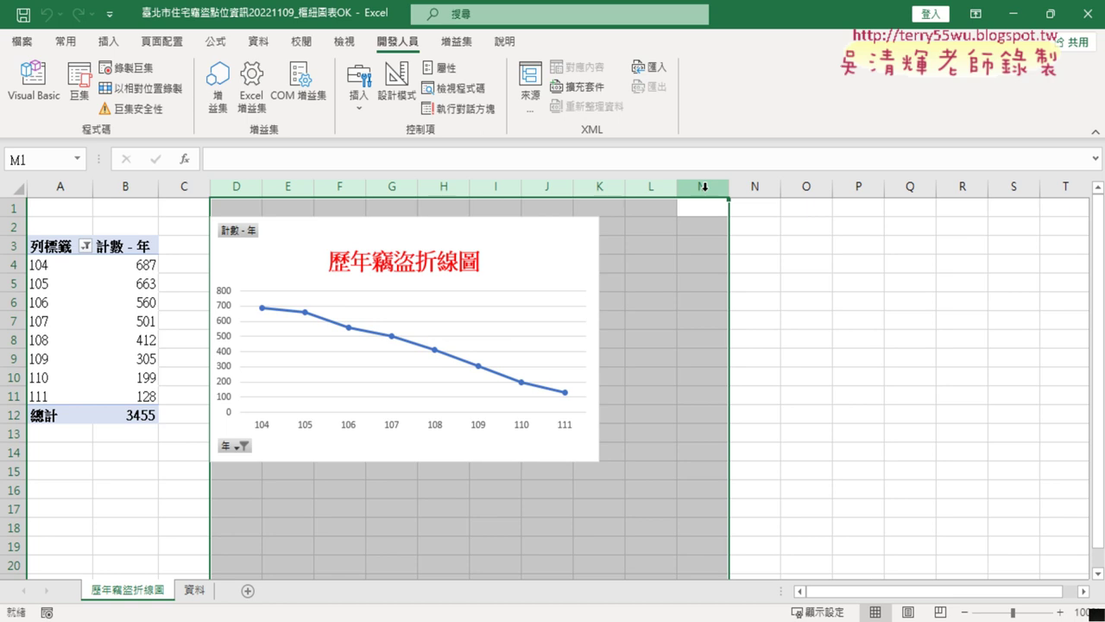
Step: Select cell D1, open the VBA editor and widen the code window to show the AddChart2 line
click(239, 182)
click(237, 207)
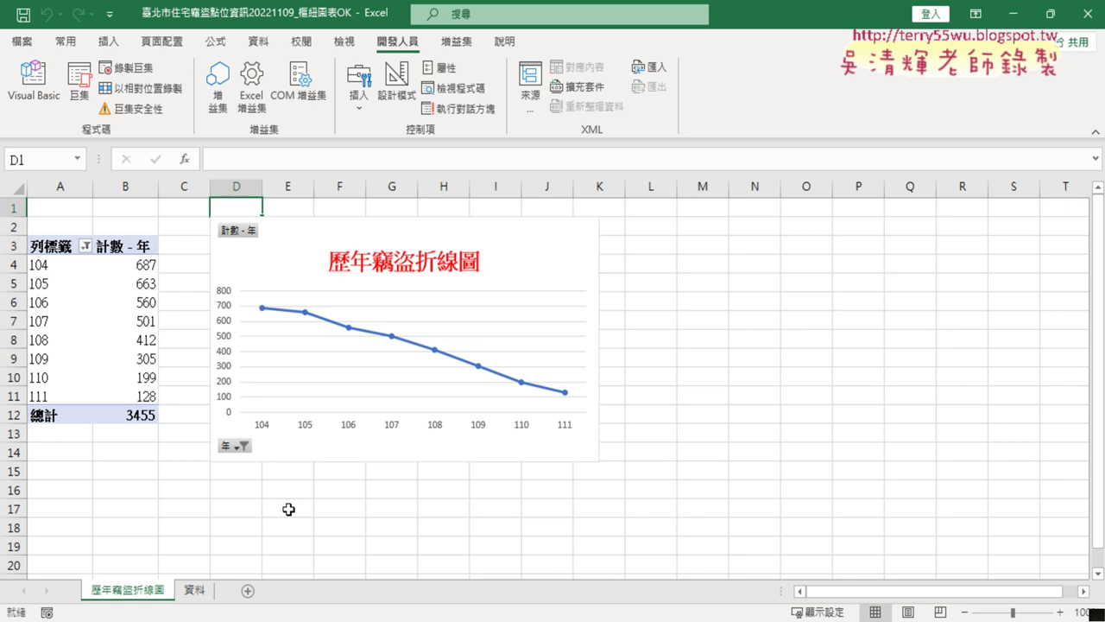
click(17, 93)
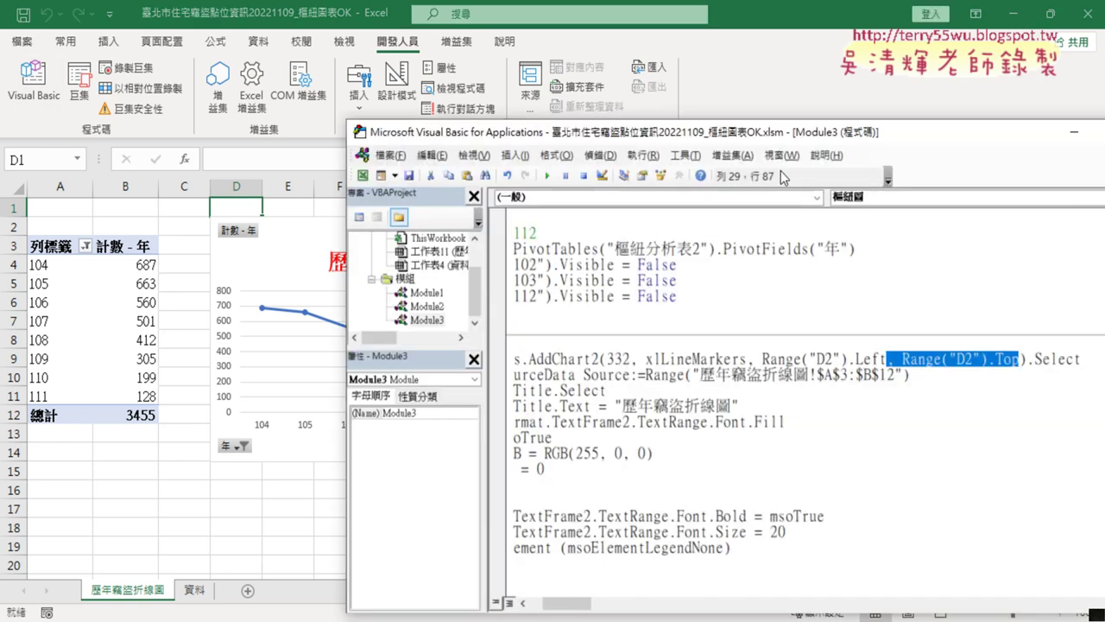
drag(748, 132, 438, 94)
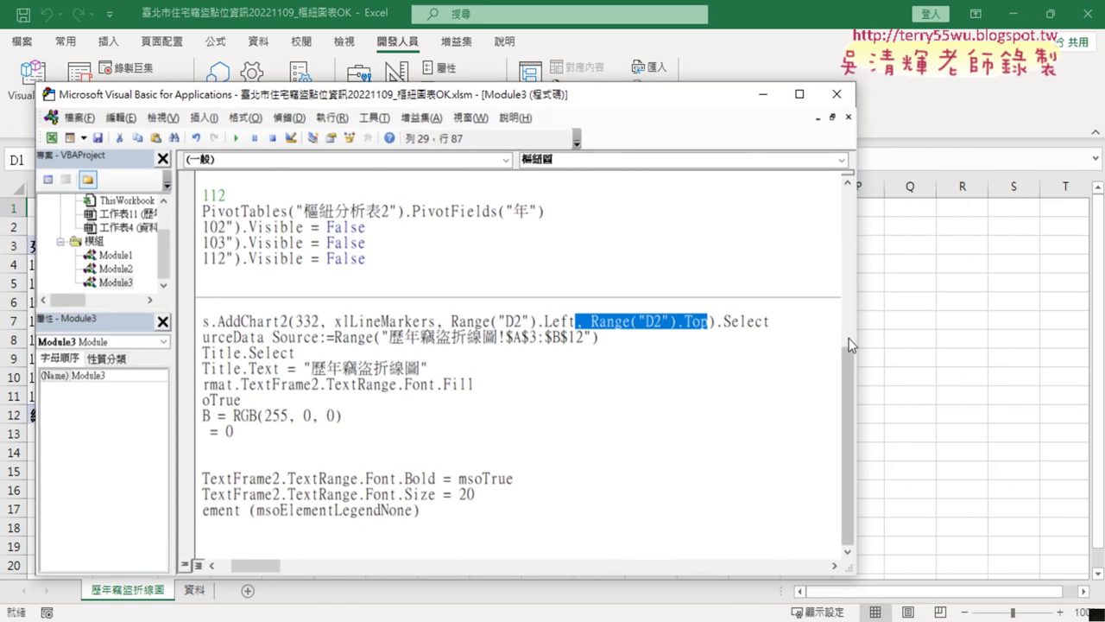
drag(853, 343, 1046, 343)
Step: Add Range("D2").Width*10 as the chart's width argument after the top argument
click(708, 323)
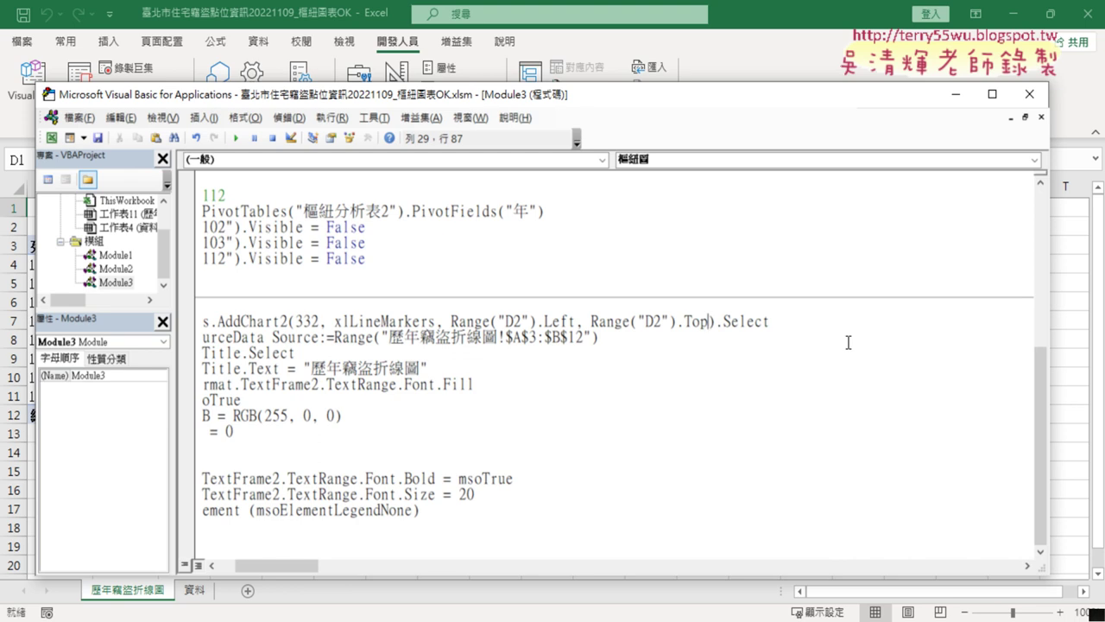
text(,)
drag(676, 322, 590, 323)
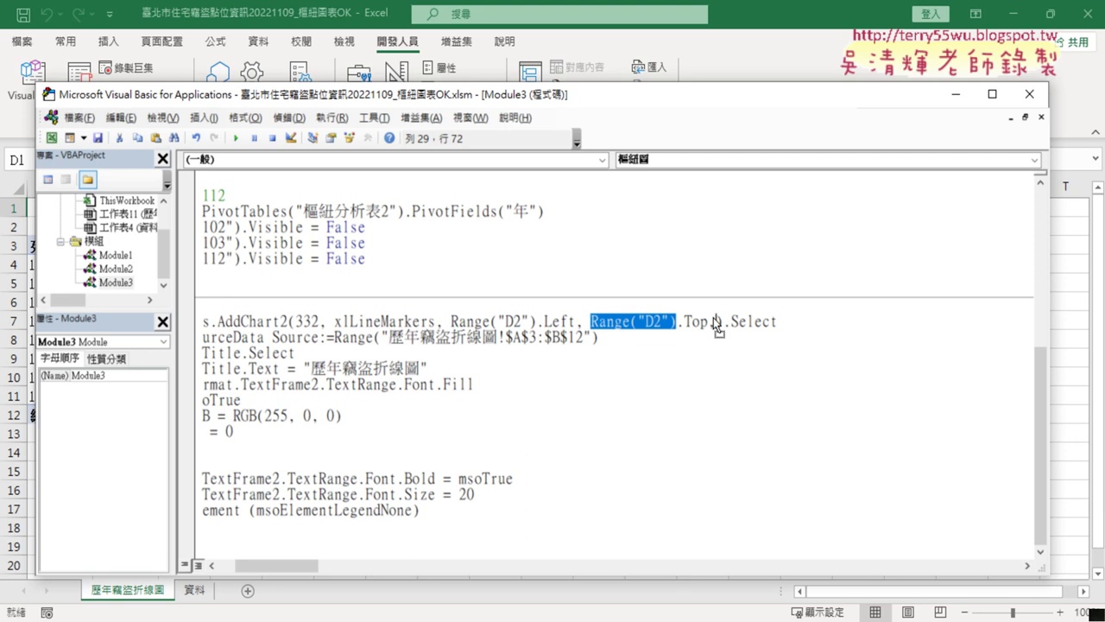
drag(714, 318, 713, 317)
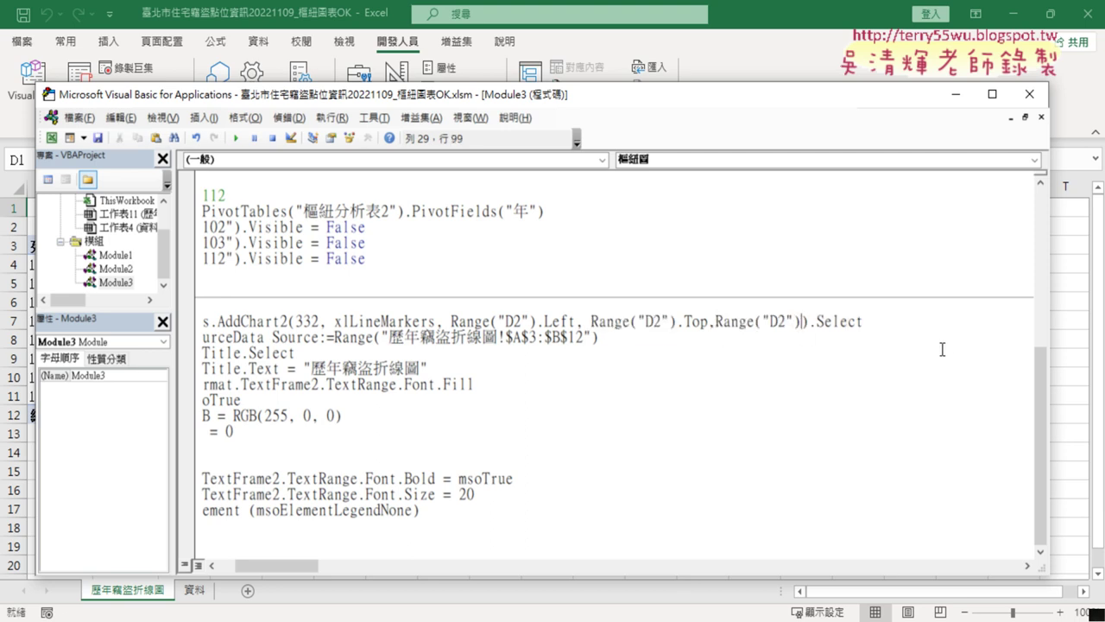
text(.)
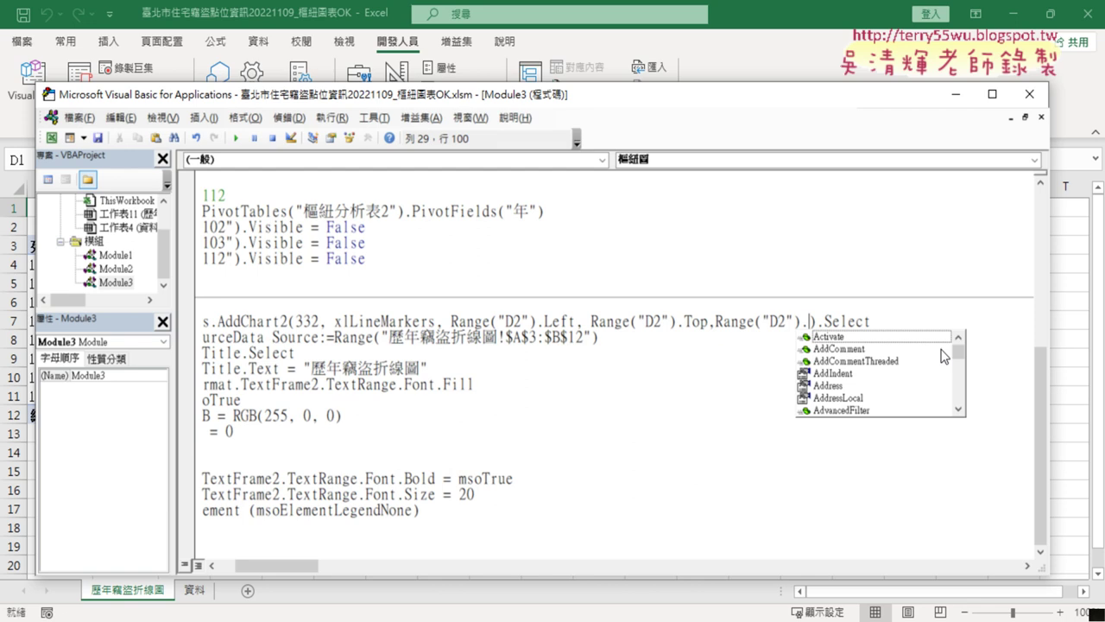
text(w)
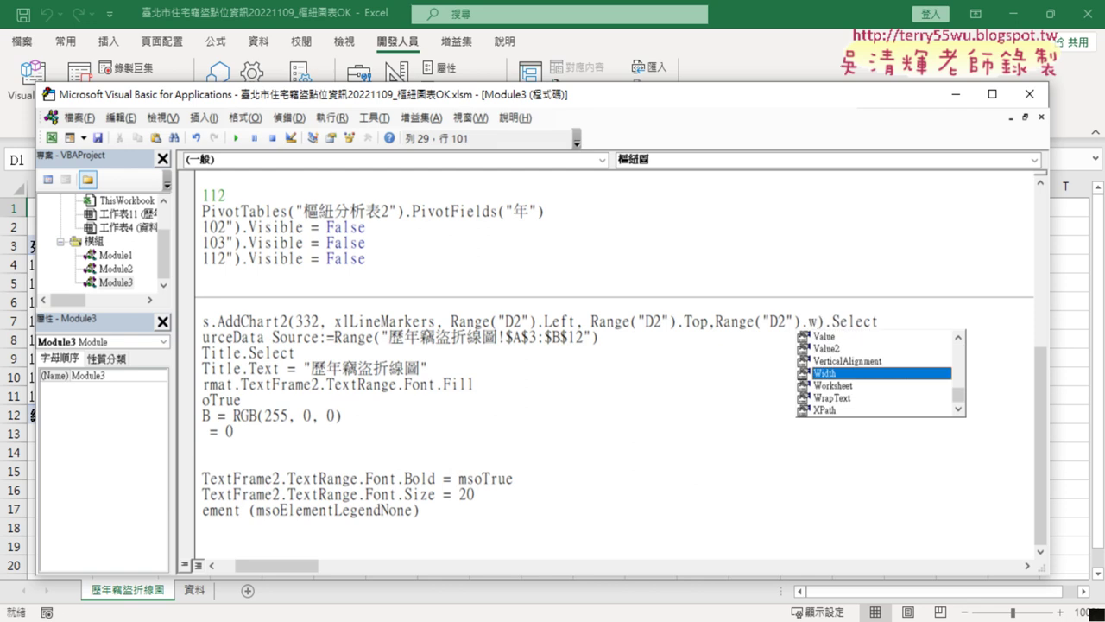
double_click(836, 374)
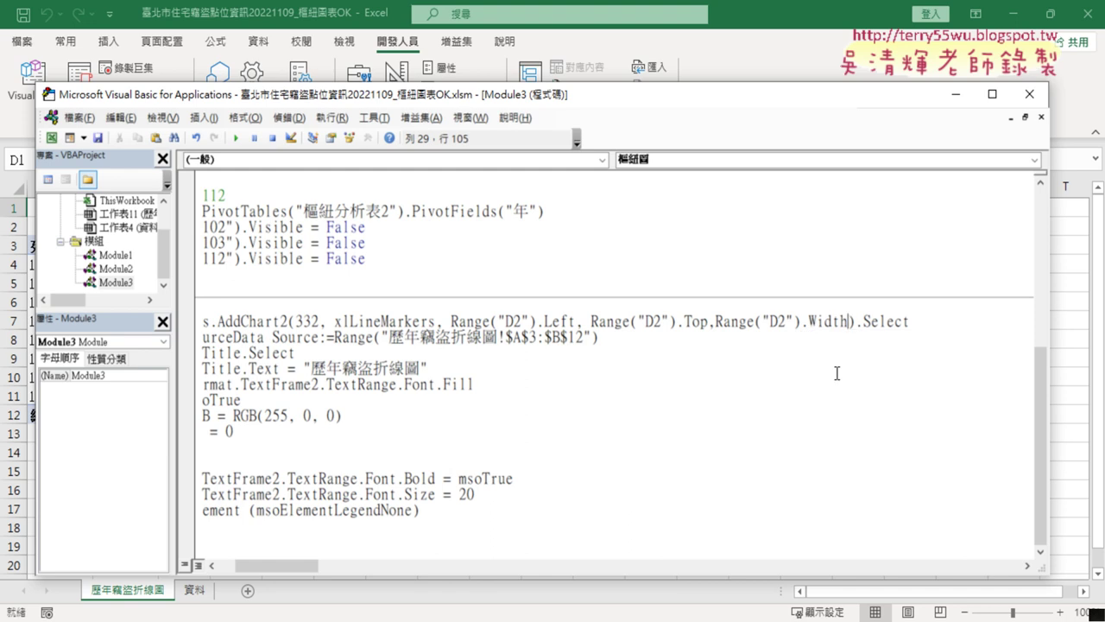
text(*)
text(10)
Step: Add Range("D2").Height*20 as the chart's height argument
text(,)
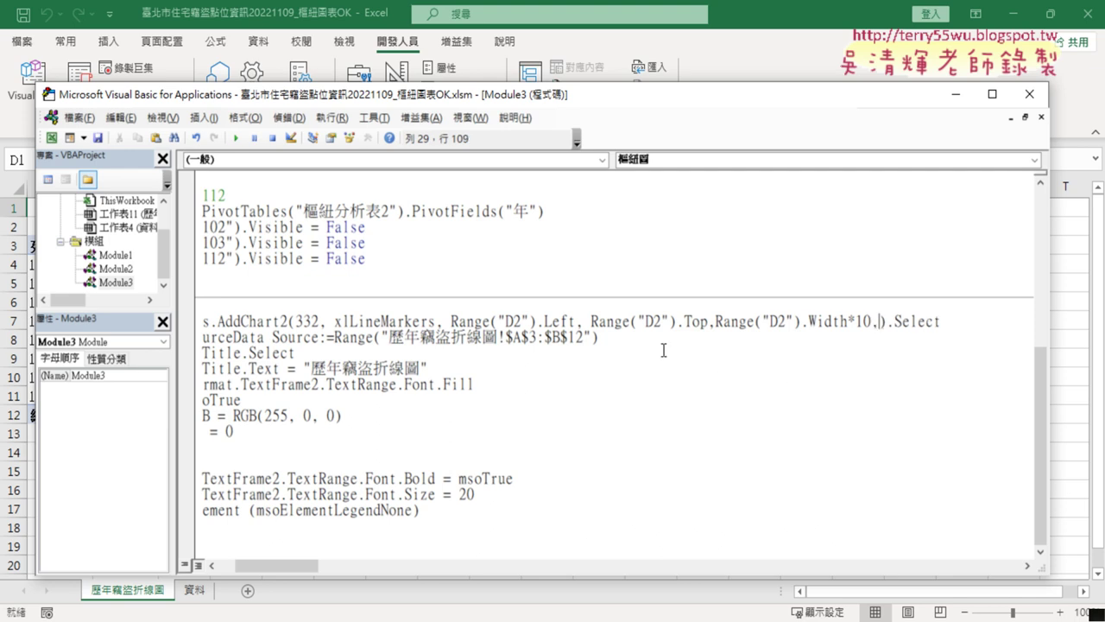
drag(715, 321, 881, 328)
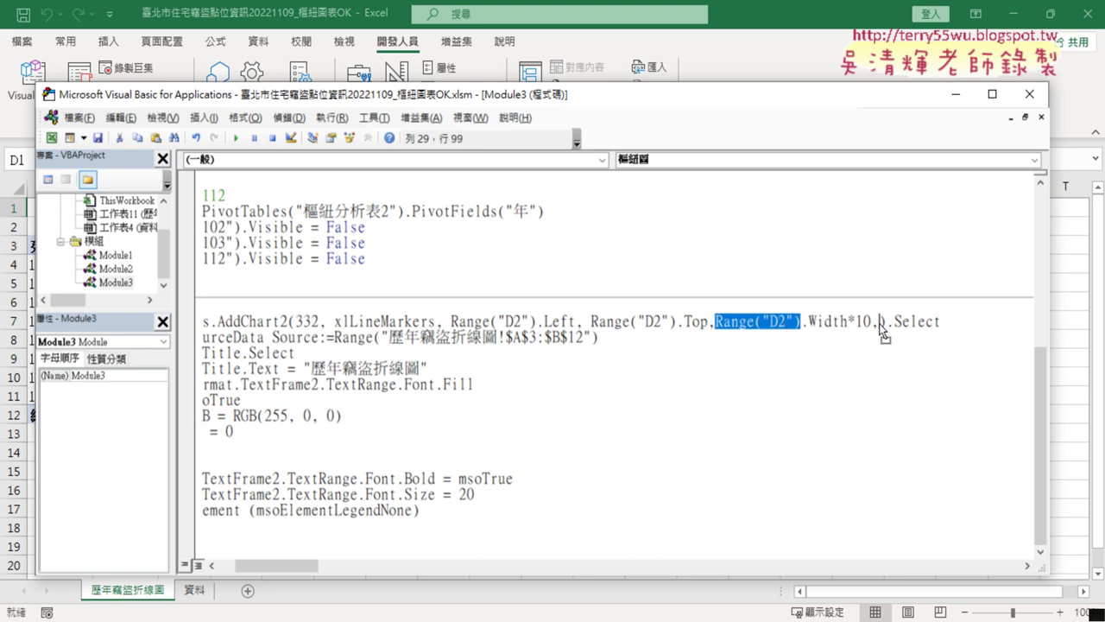
drag(881, 328, 881, 328)
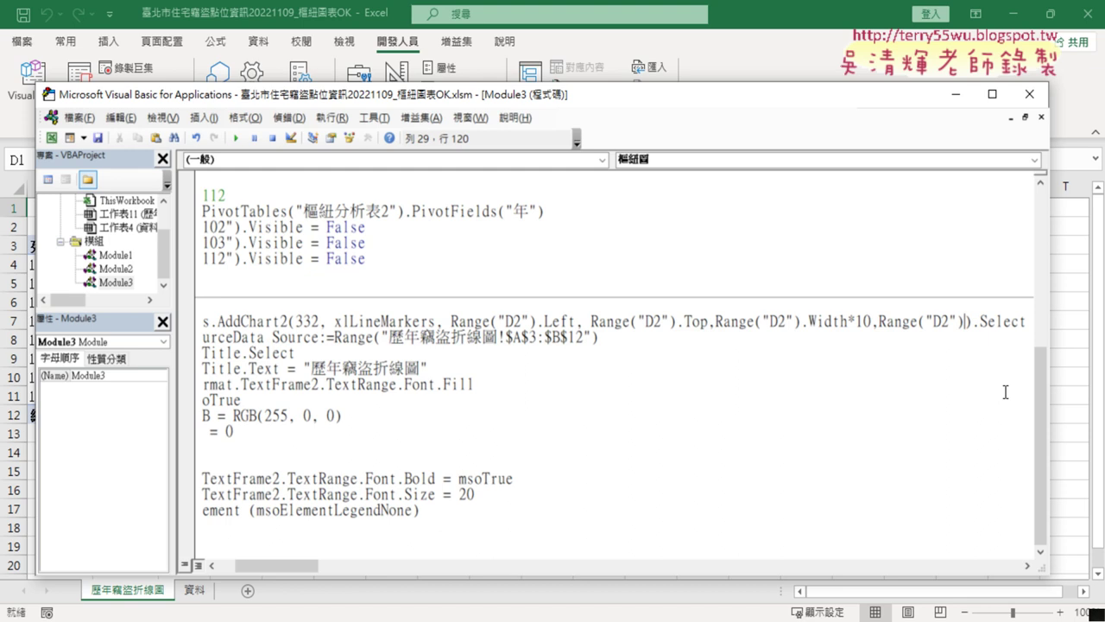
text(.)
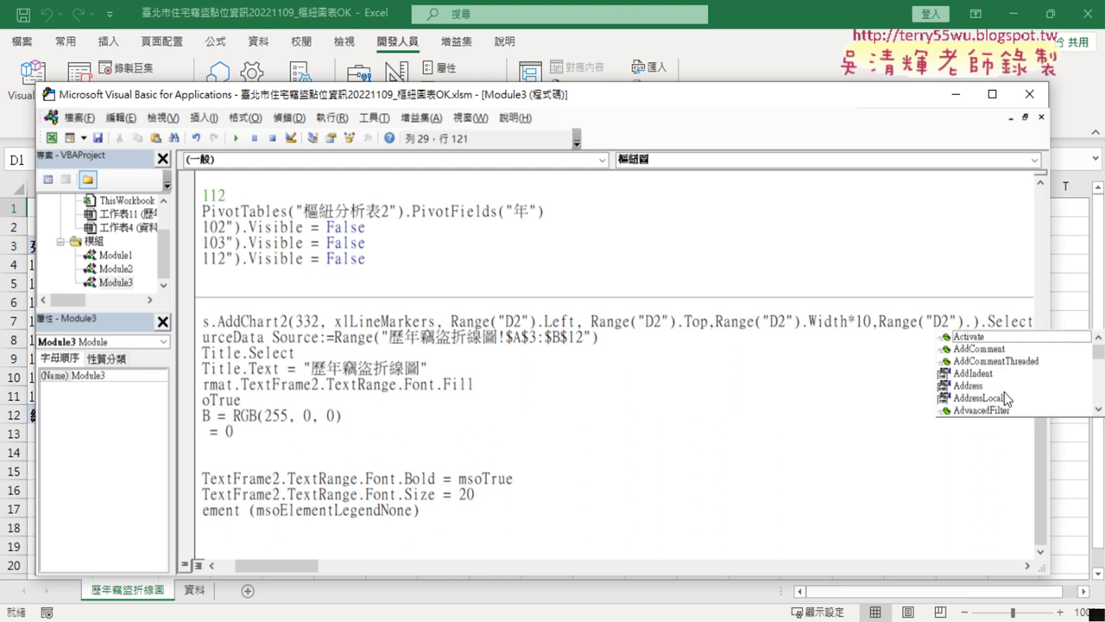
text(H)
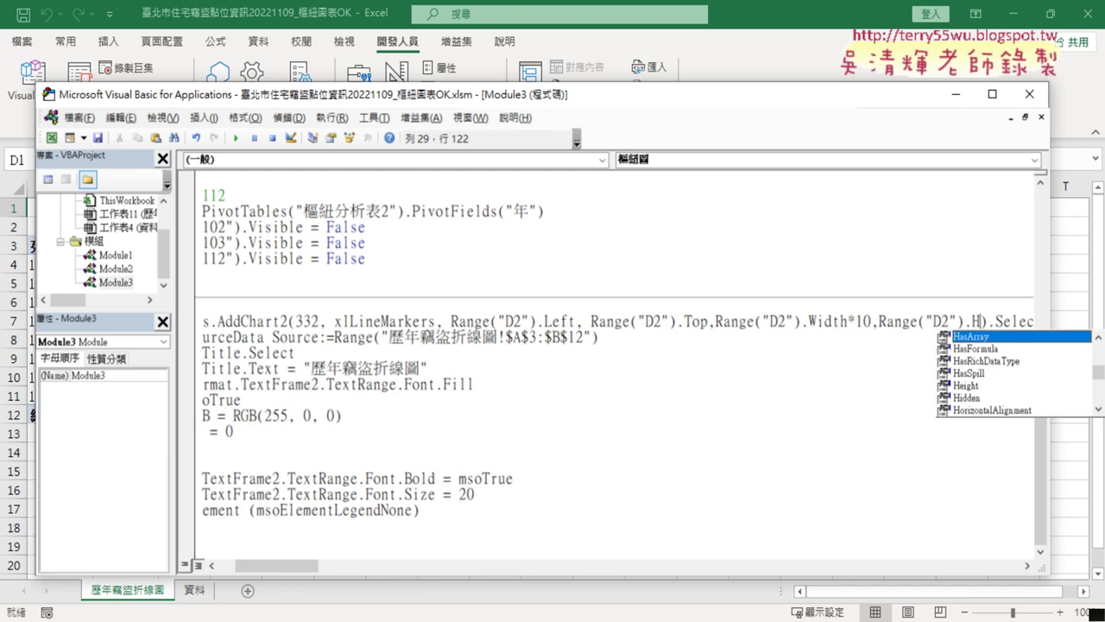
text(e)
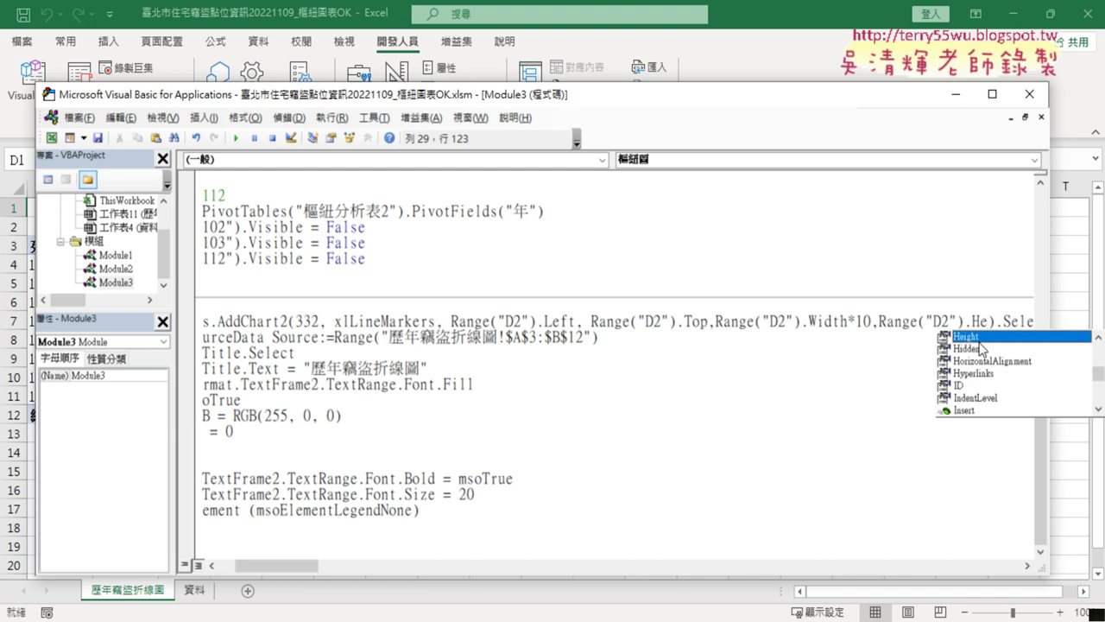
double_click(967, 336)
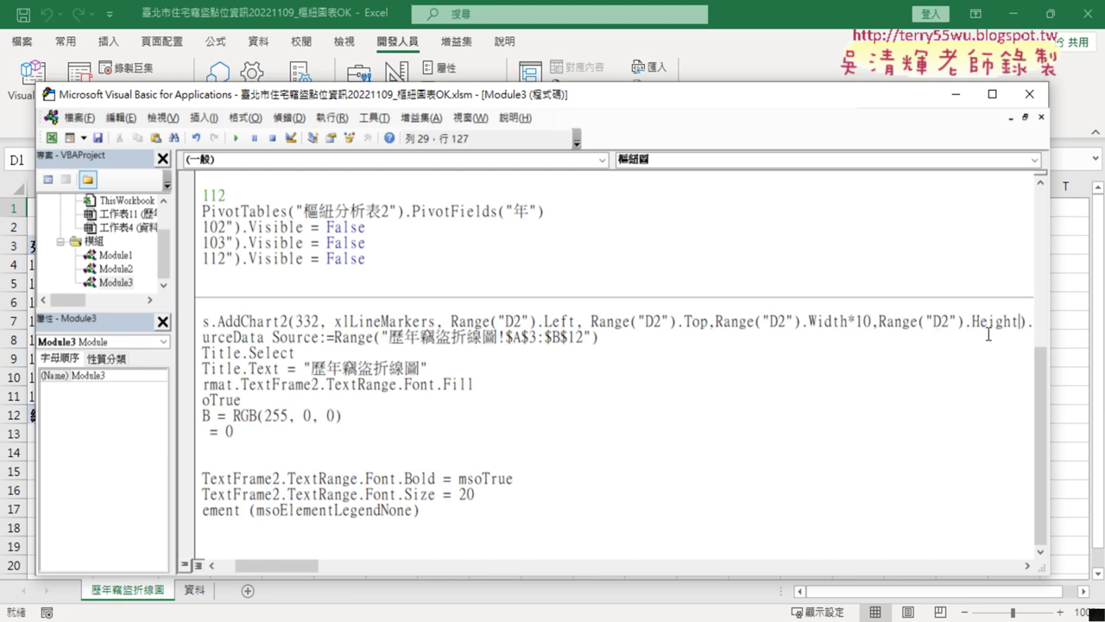
text(*20)
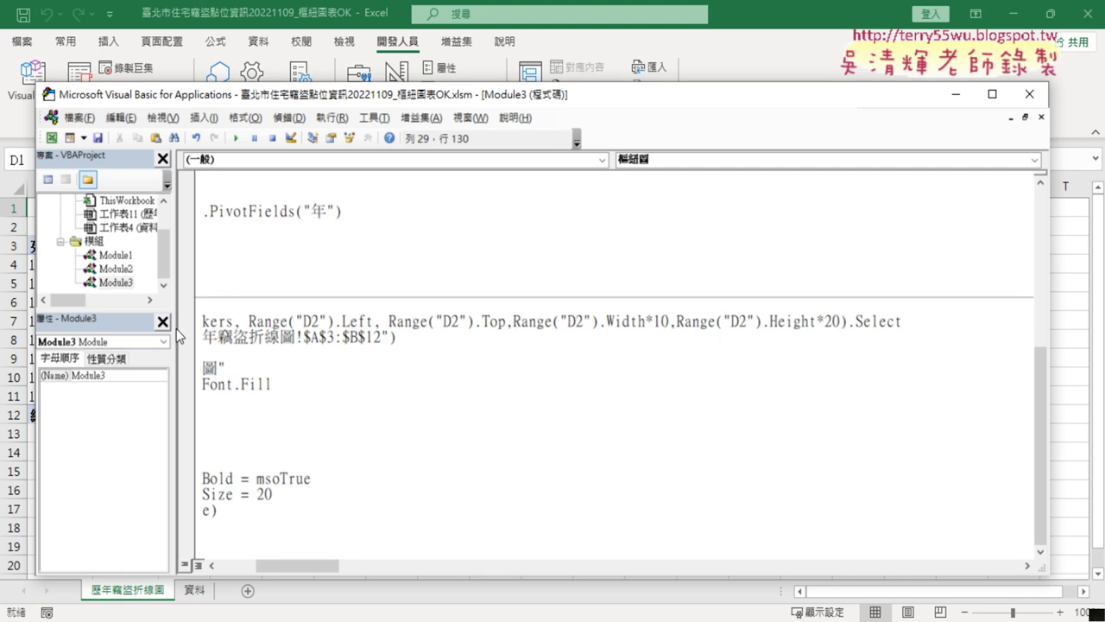
drag(177, 335, 141, 335)
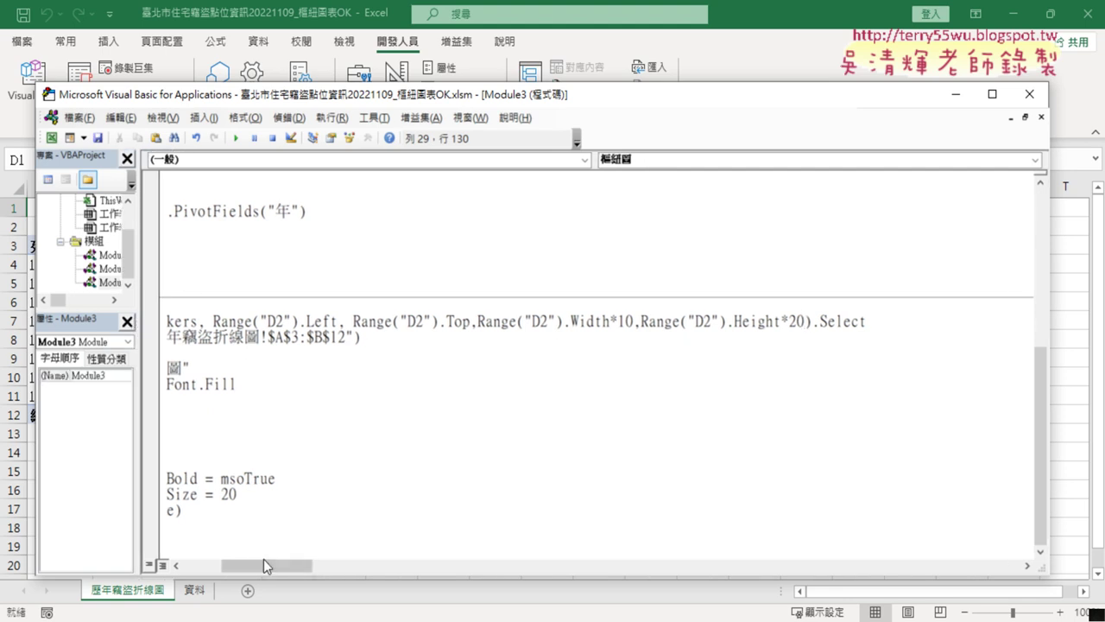
drag(266, 564, 250, 564)
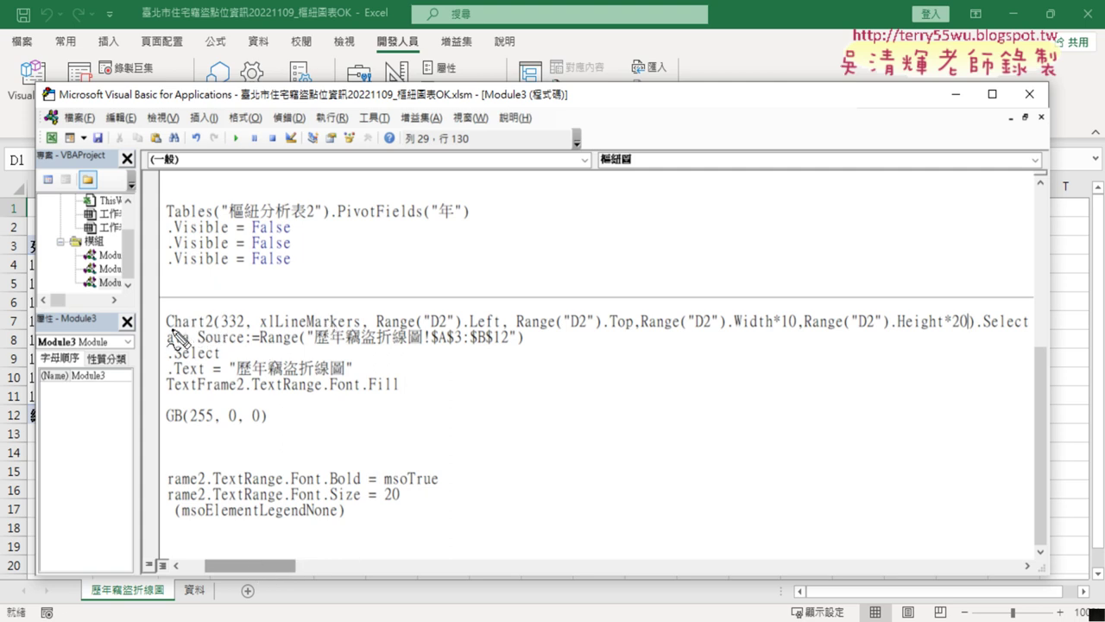
drag(156, 329, 205, 332)
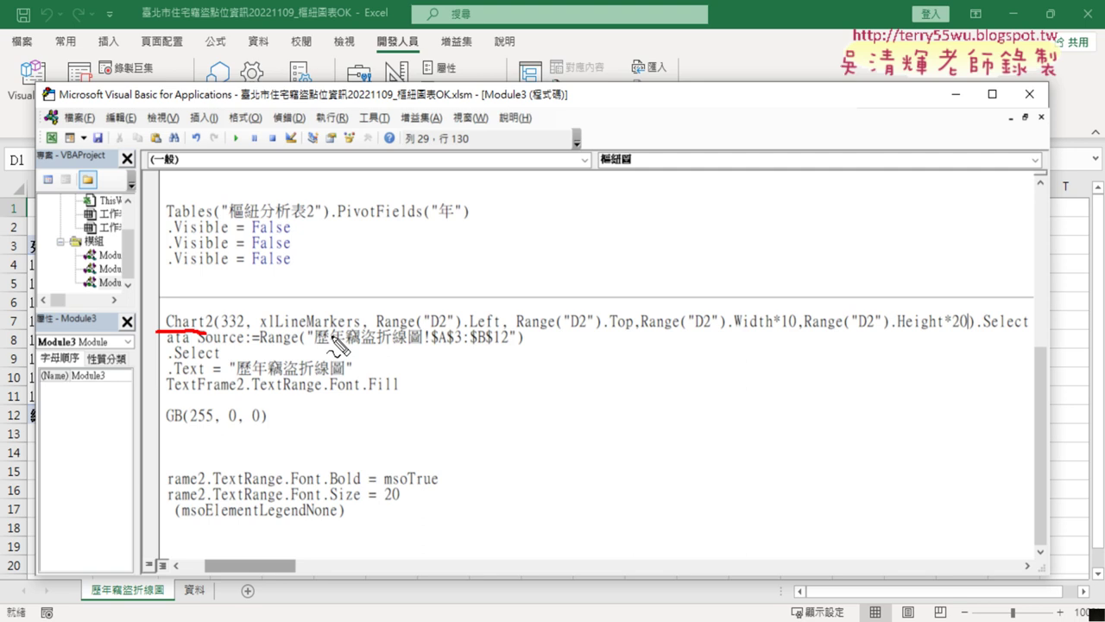
drag(362, 326, 361, 339)
mouse_move(391, 329)
mouse_down()
mouse_move(628, 329)
mouse_move(638, 377)
mouse_up()
drag(661, 339, 790, 334)
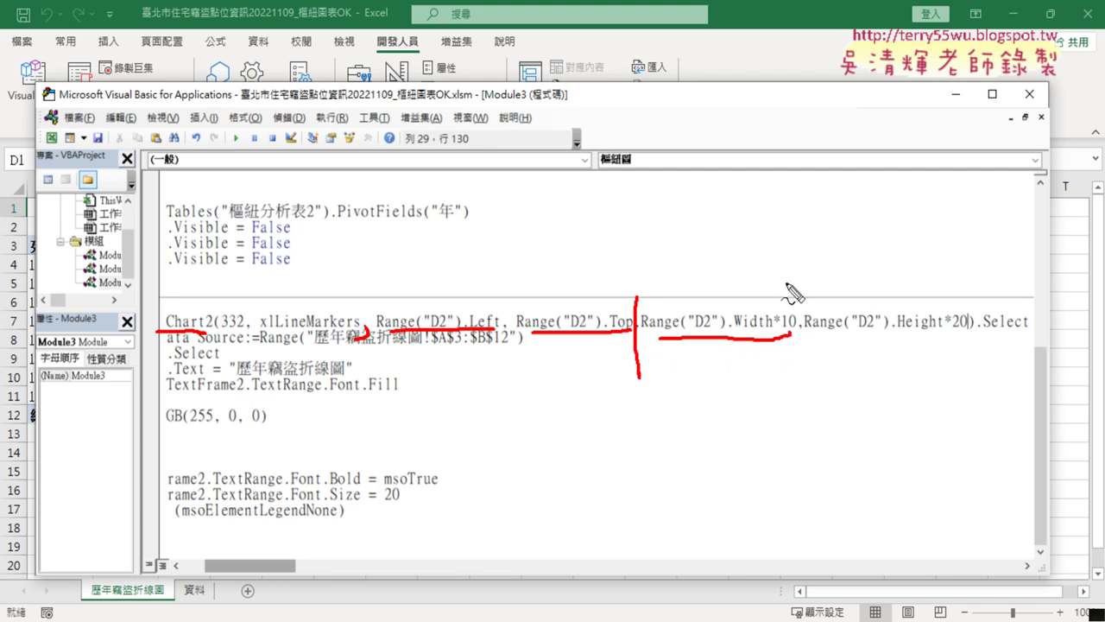
mouse_move(766, 274)
mouse_down()
mouse_move(777, 288)
mouse_move(789, 259)
mouse_move(789, 292)
mouse_move(799, 271)
mouse_up()
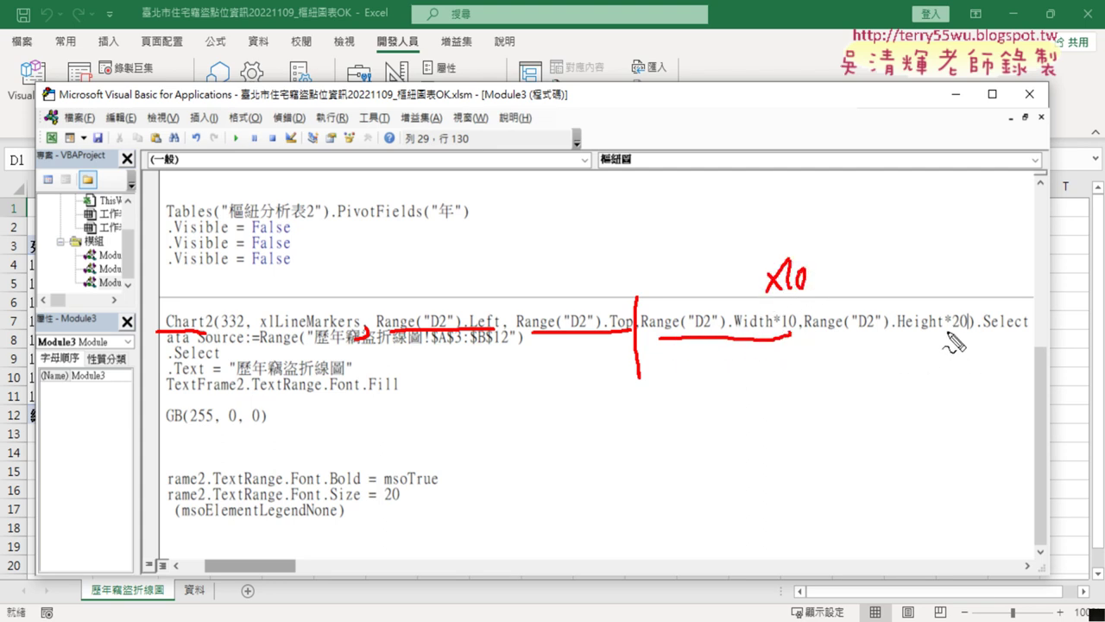
drag(946, 329, 967, 326)
drag(931, 278, 947, 299)
mouse_move(946, 280)
mouse_down()
mouse_move(930, 301)
mouse_move(975, 299)
mouse_move(986, 278)
mouse_move(984, 294)
mouse_up()
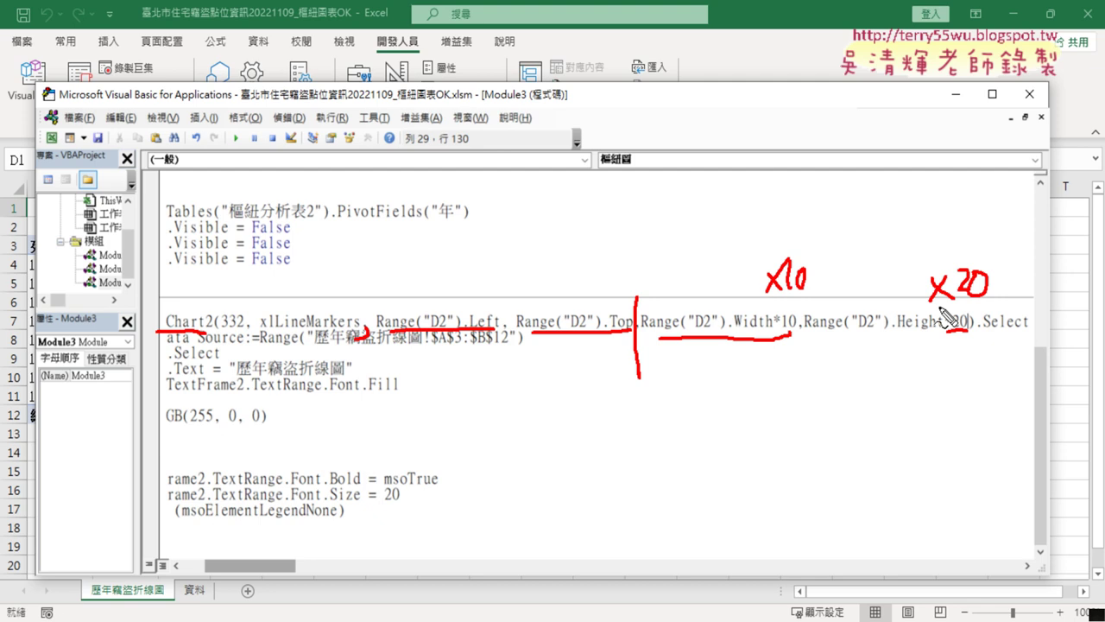
key(Escape)
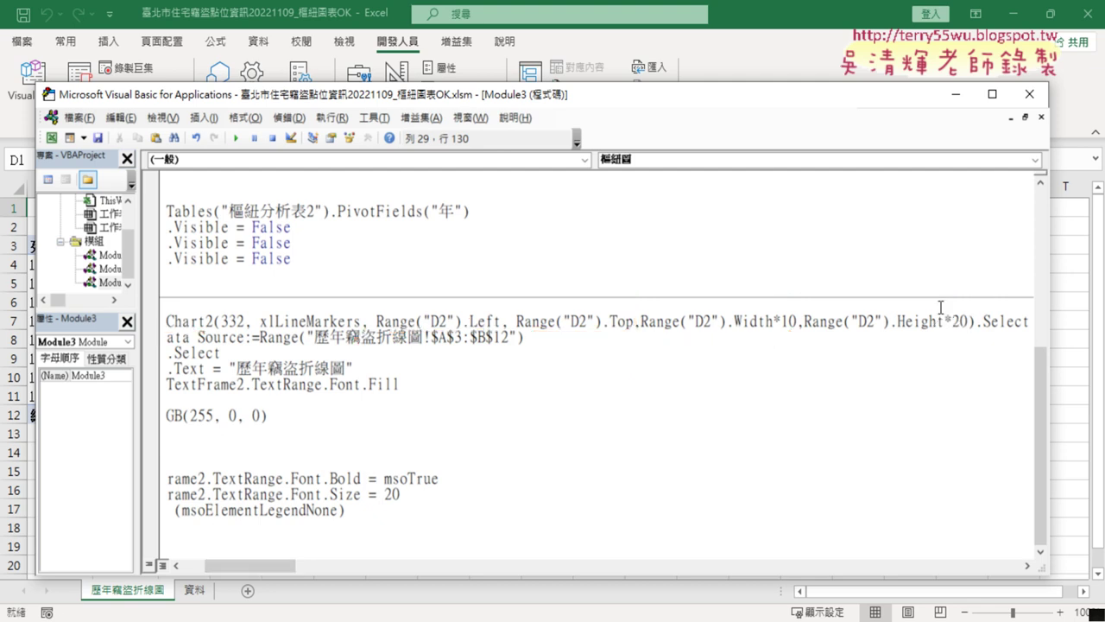
drag(285, 565, 264, 565)
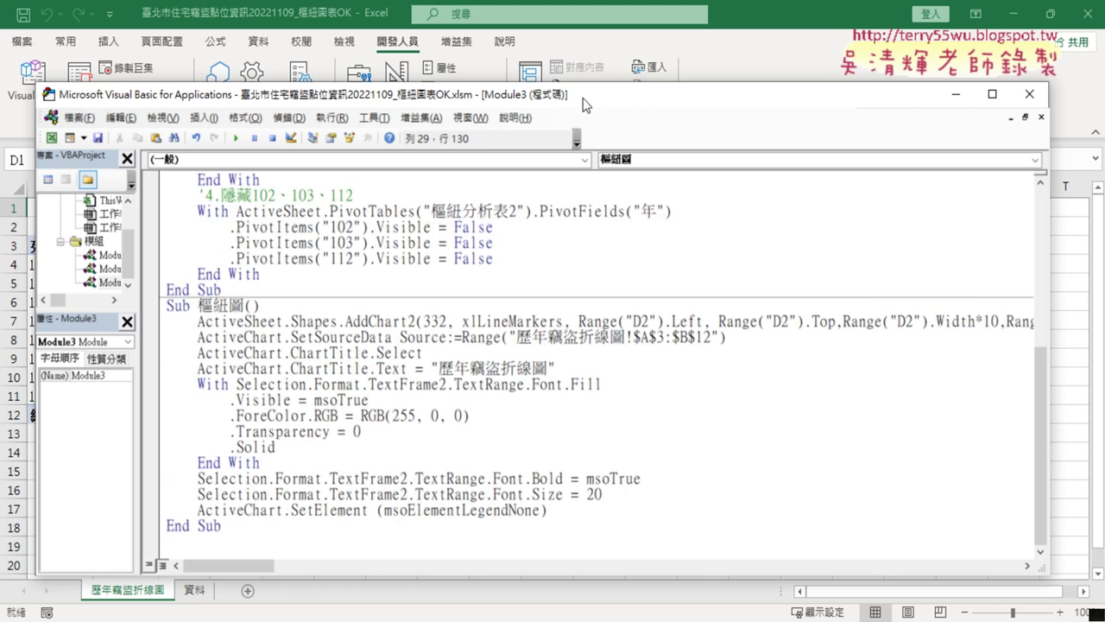
Step: Delete the old PivotChart and run the 樞紐圖 macro to create a new line chart
drag(584, 97, 920, 85)
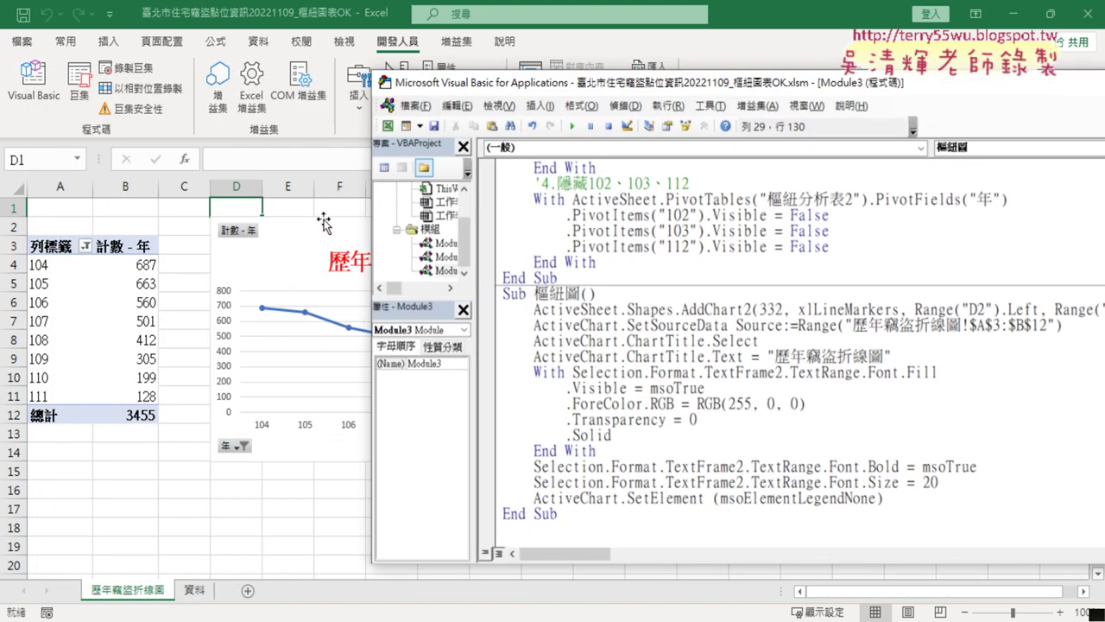
click(373, 210)
key(Delete)
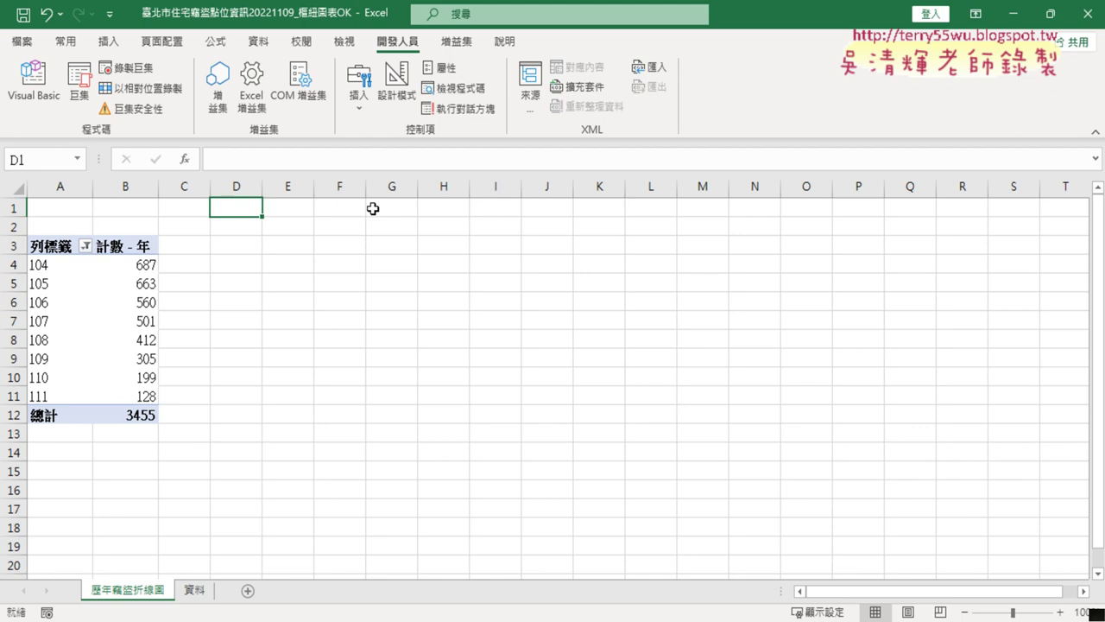
click(33, 82)
click(607, 354)
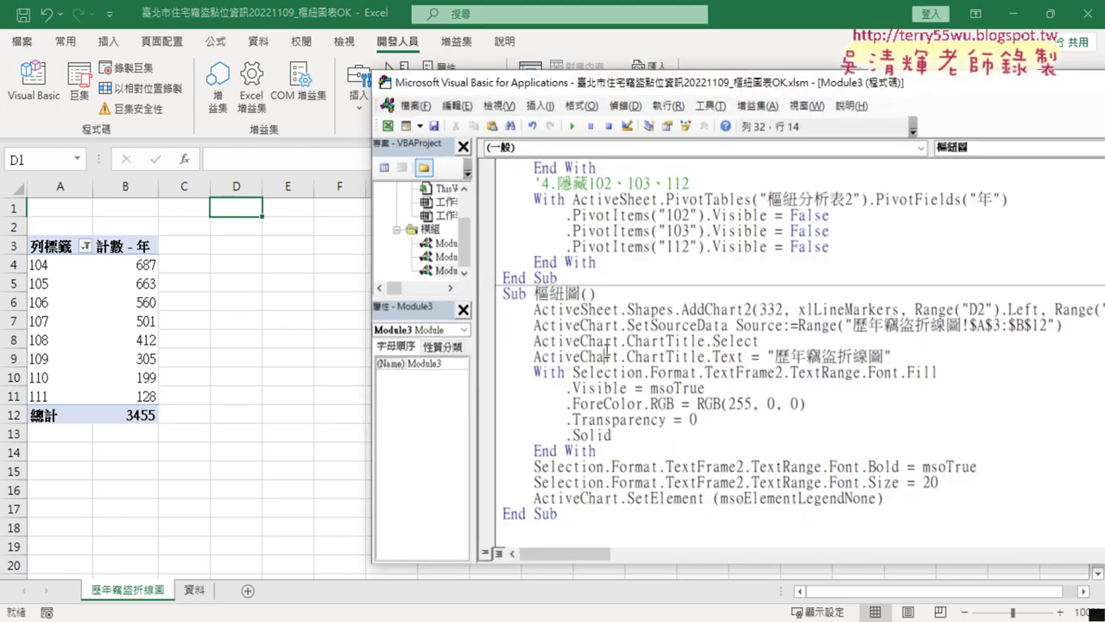
click(571, 126)
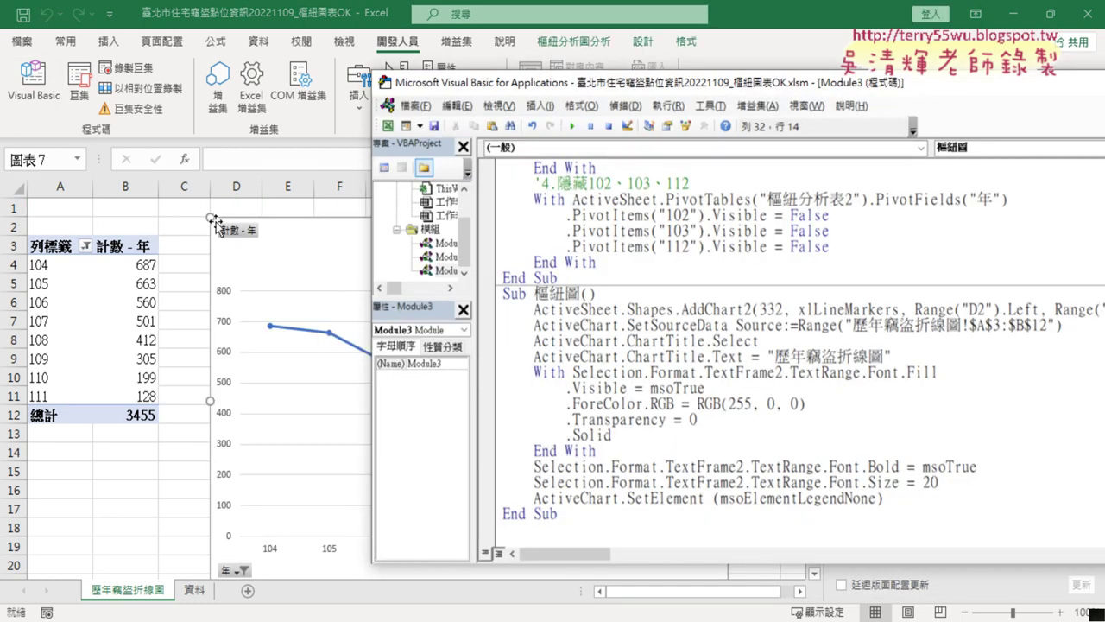
Step: Confirm the new chart spans columns D to M down to row 20, then return to the macro code
mouse_move(241, 186)
mouse_down()
mouse_move(628, 165)
mouse_move(702, 177)
mouse_up()
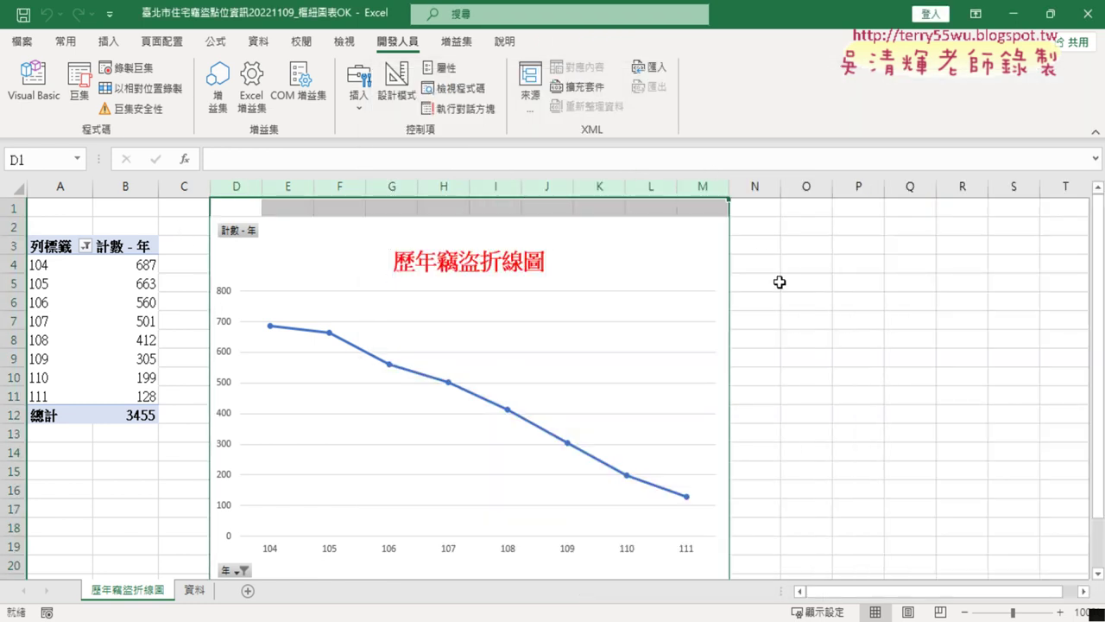
scroll(780, 284, down, 1)
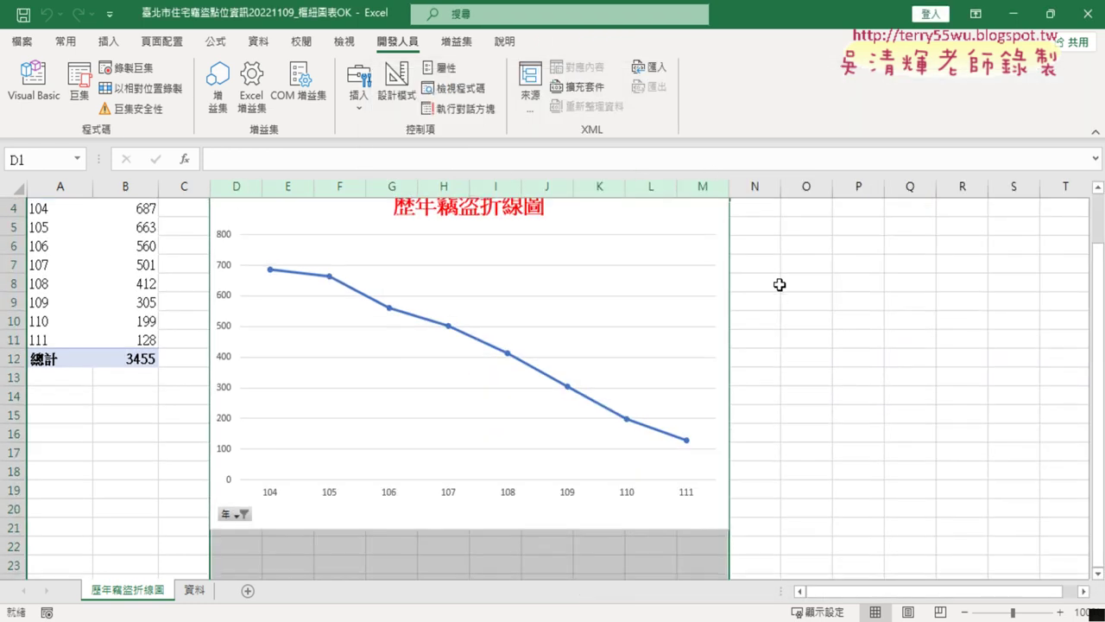
click(19, 528)
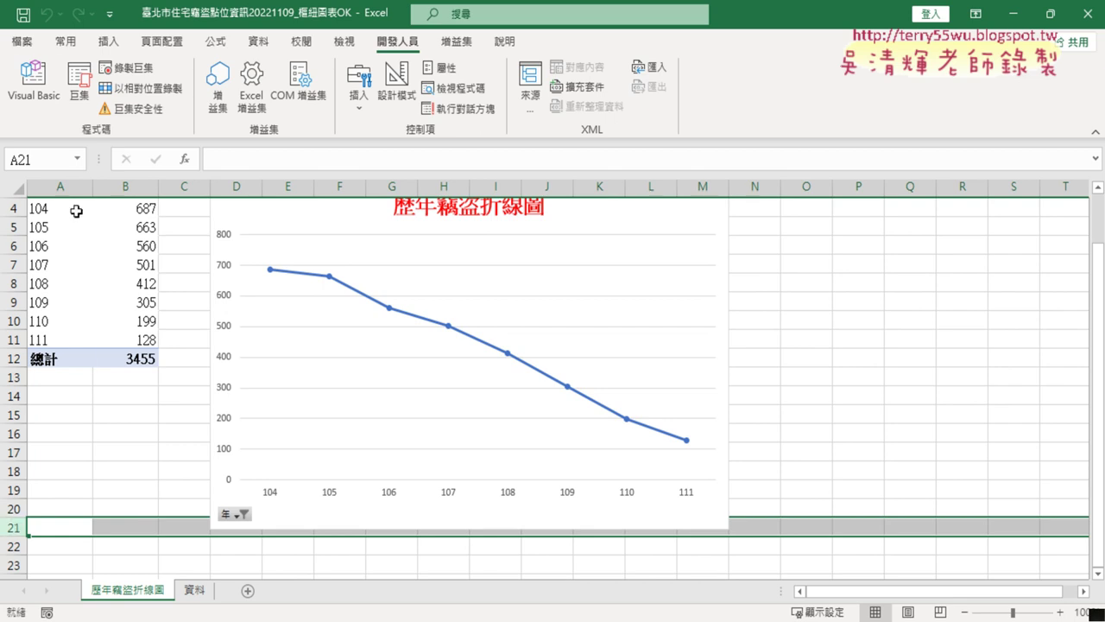
click(33, 82)
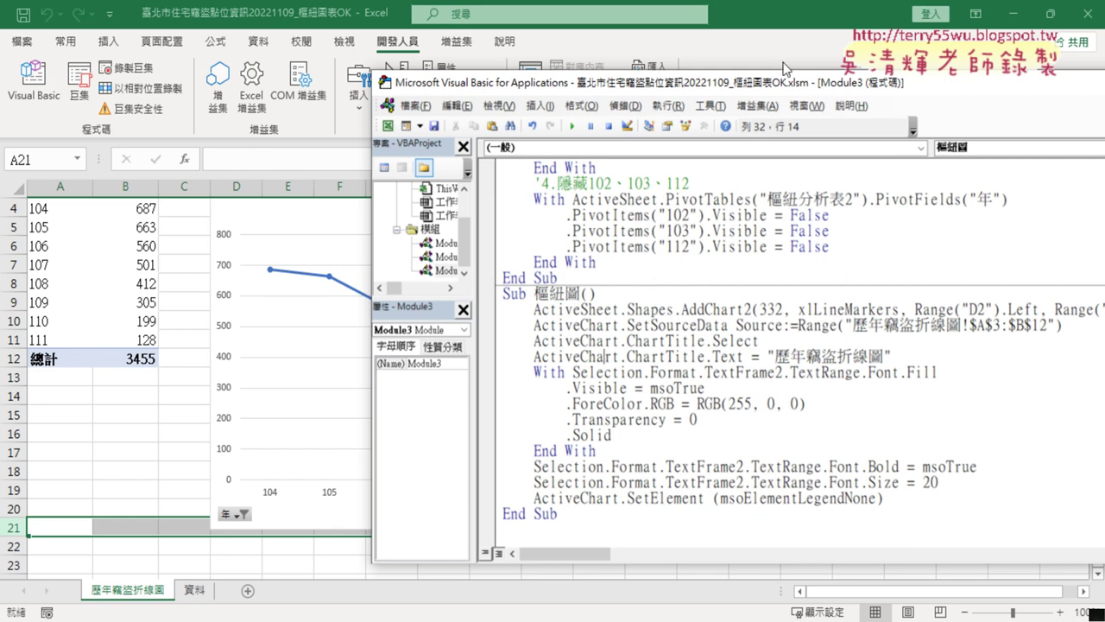
drag(786, 83, 341, 79)
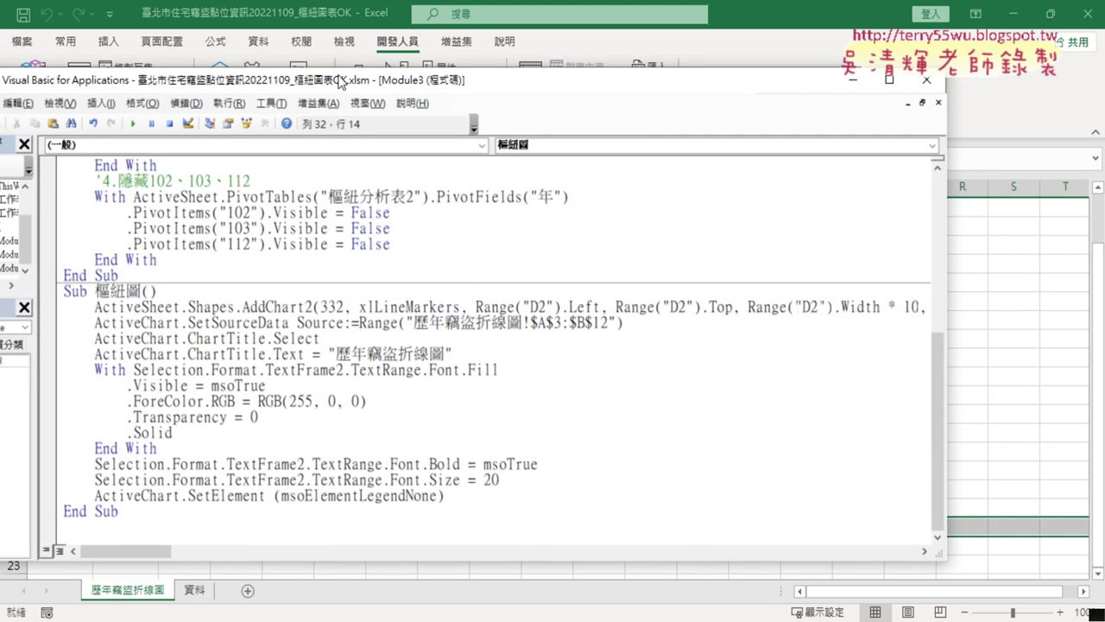
Step: Widen the window and scroll the notes to the Sub 樞紐圖 AddChart2 line
drag(947, 328, 1069, 319)
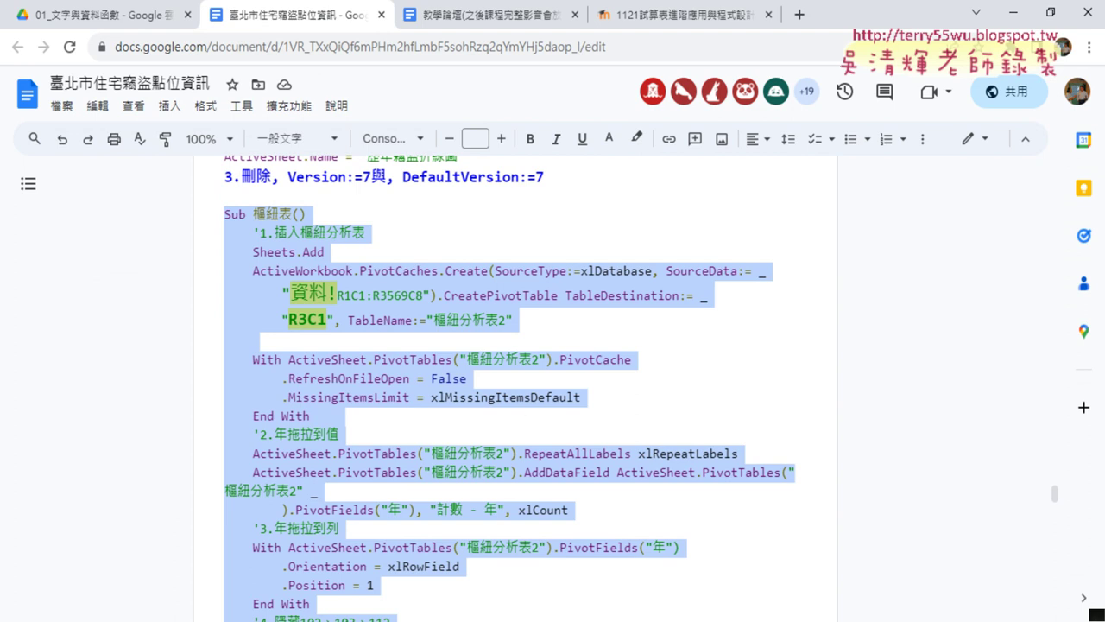
scroll(527, 407, down, 5)
scroll(527, 407, down, 4)
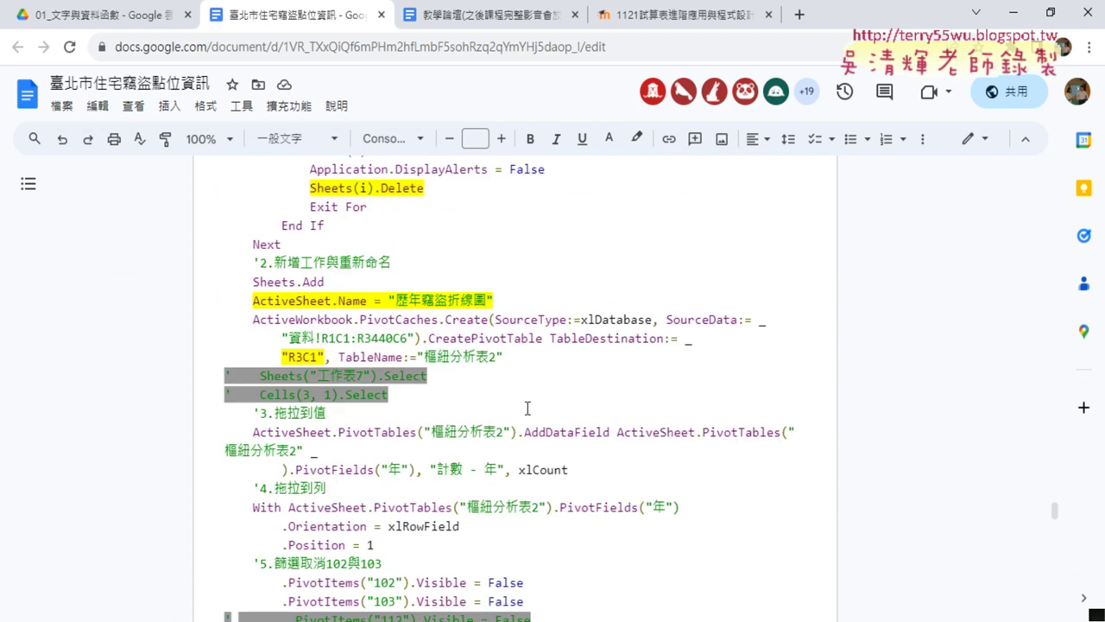
scroll(527, 407, down, 3)
scroll(526, 407, down, 2)
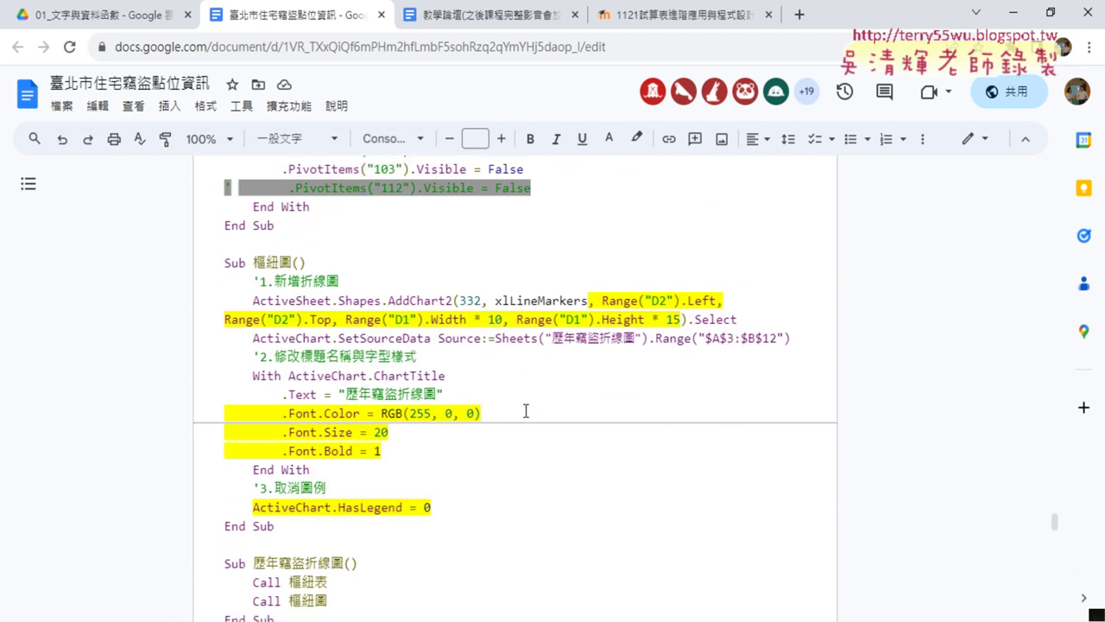
scroll(504, 419, down, 1)
scroll(497, 404, up, 1)
click(605, 312)
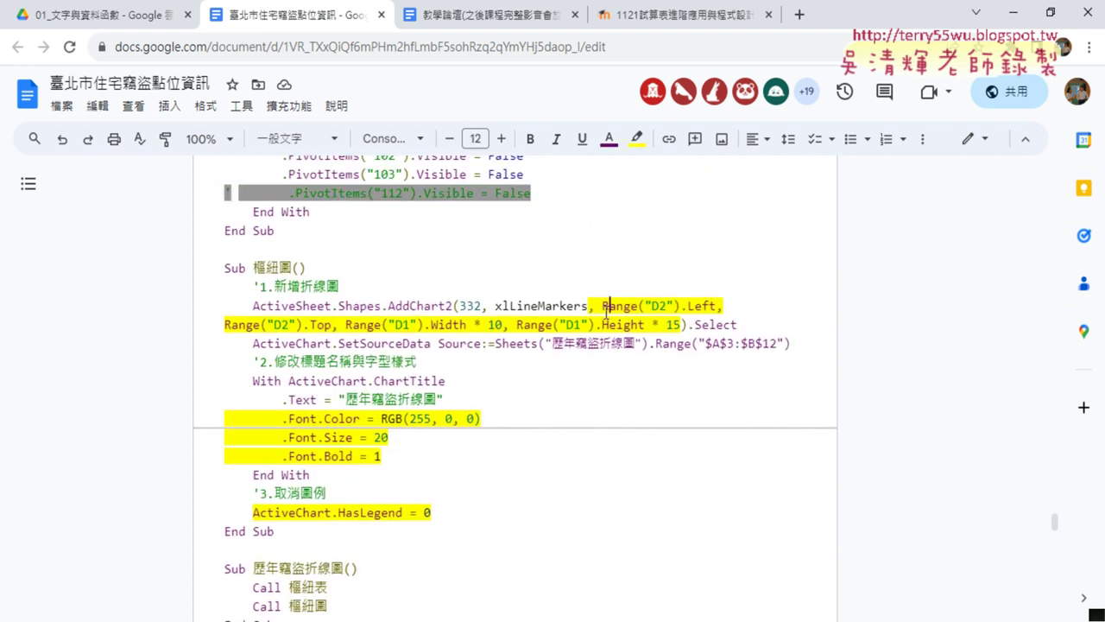
Step: Enlarge the Sub 樞紐圖() line to 17 pt and select the position and size arguments
triple_click(241, 267)
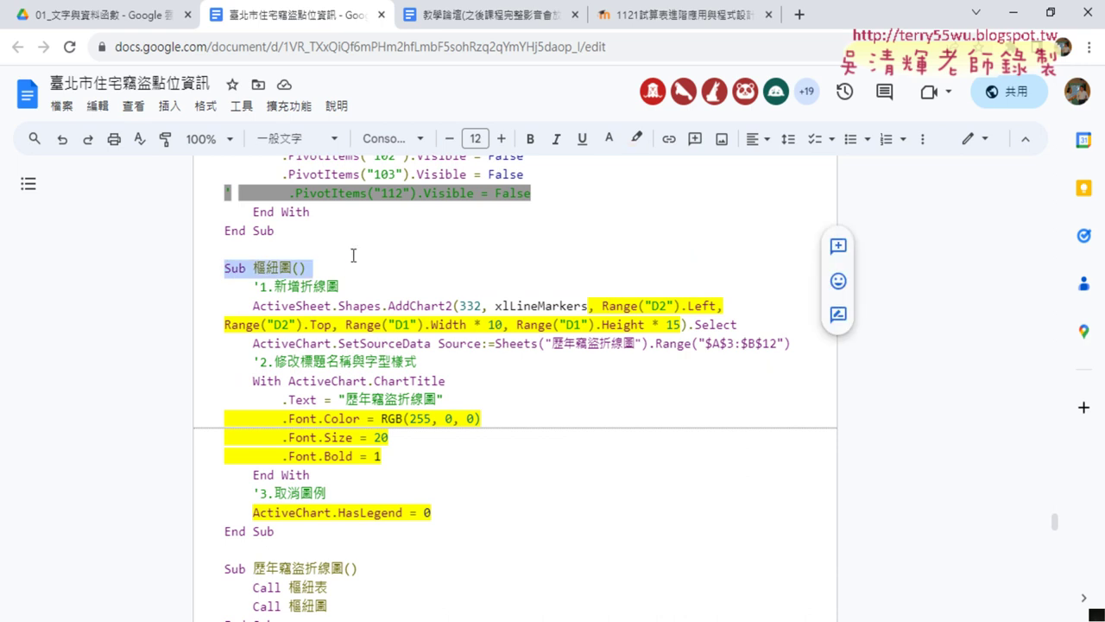
click(501, 138)
click(501, 138)
click(500, 138)
click(501, 139)
click(501, 138)
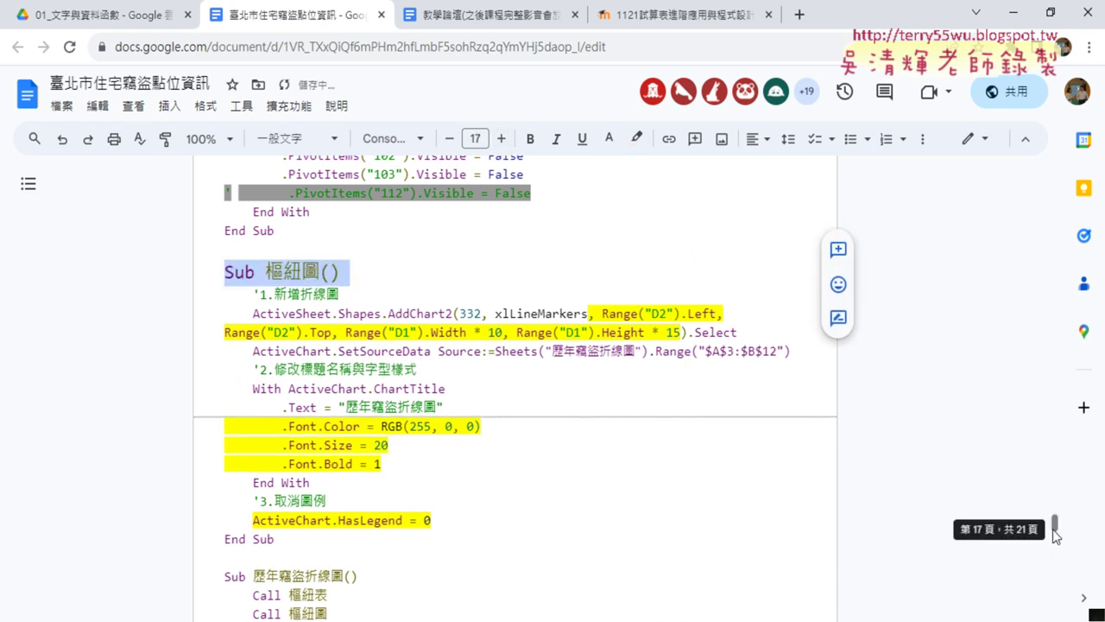
click(665, 332)
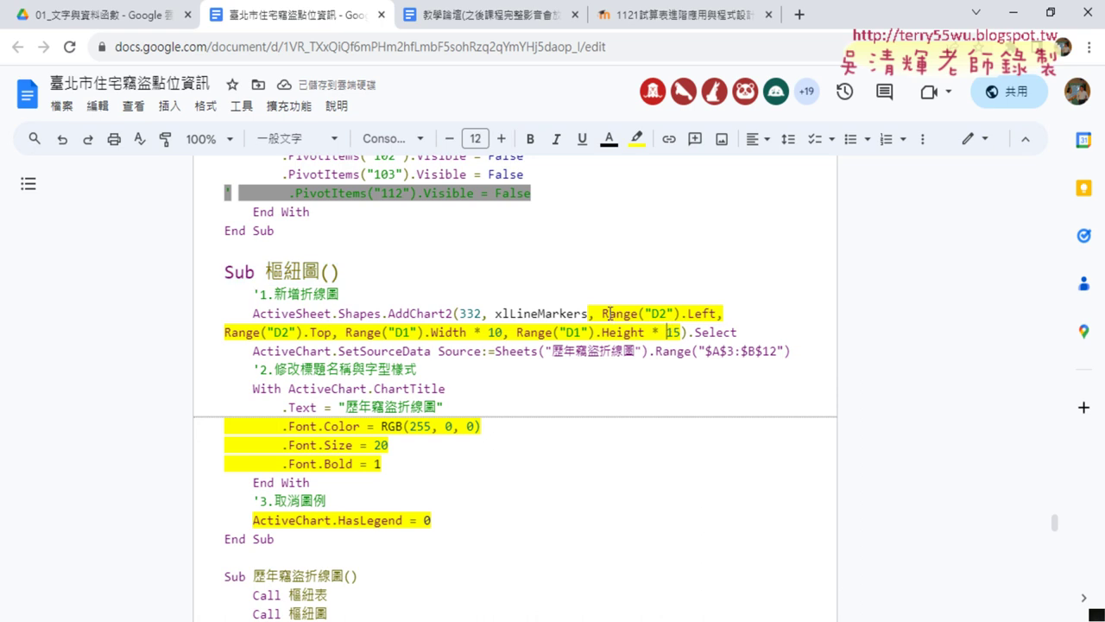
drag(588, 314, 681, 332)
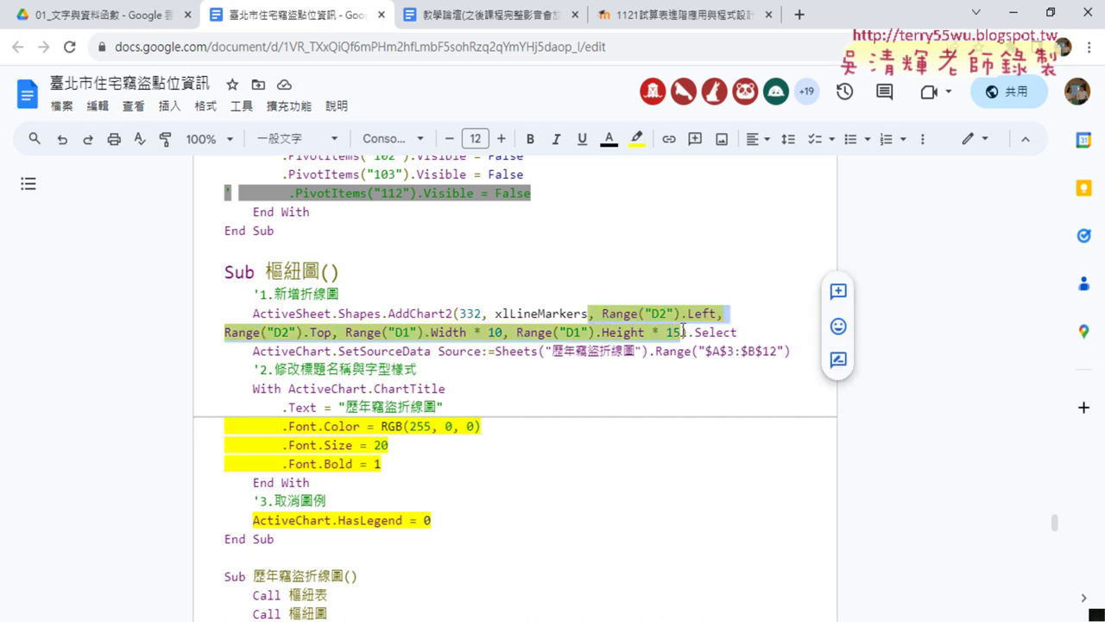